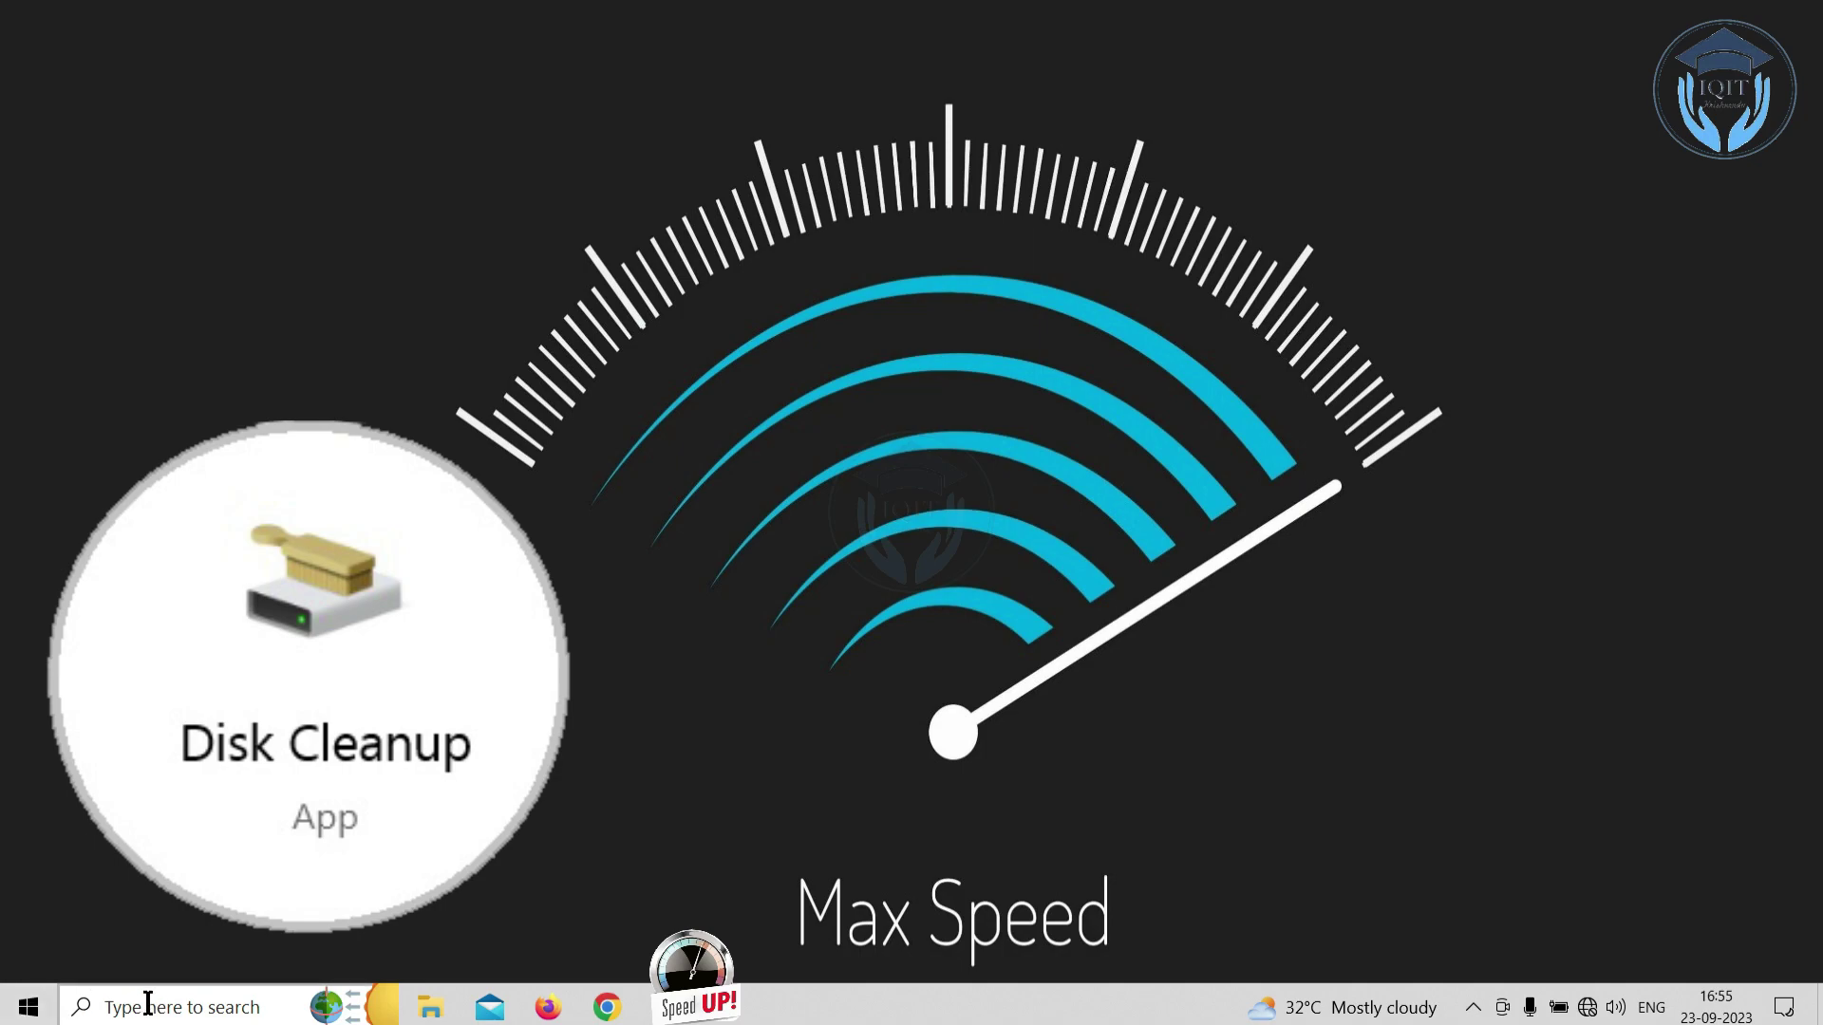
- Launch Disk Cleanup from Windows search and select drive (C:) to clean
left_click(103, 1008)
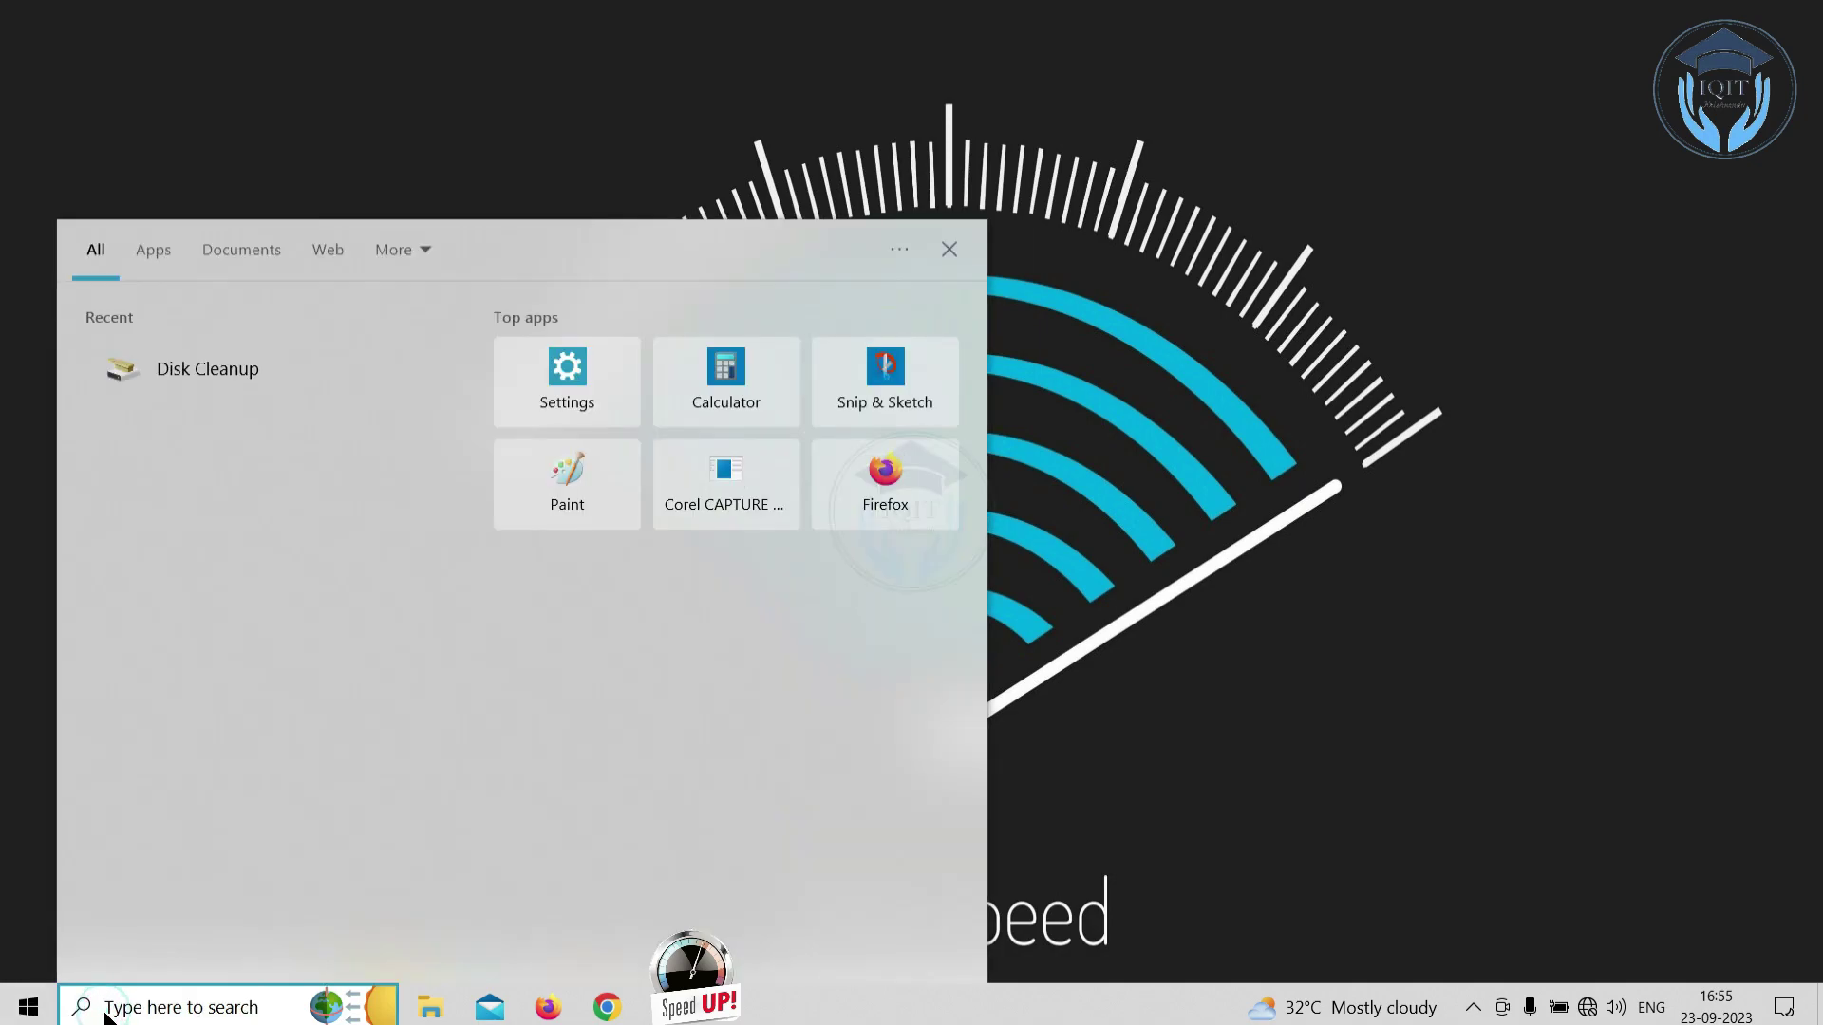
type("Disk Cleanup")
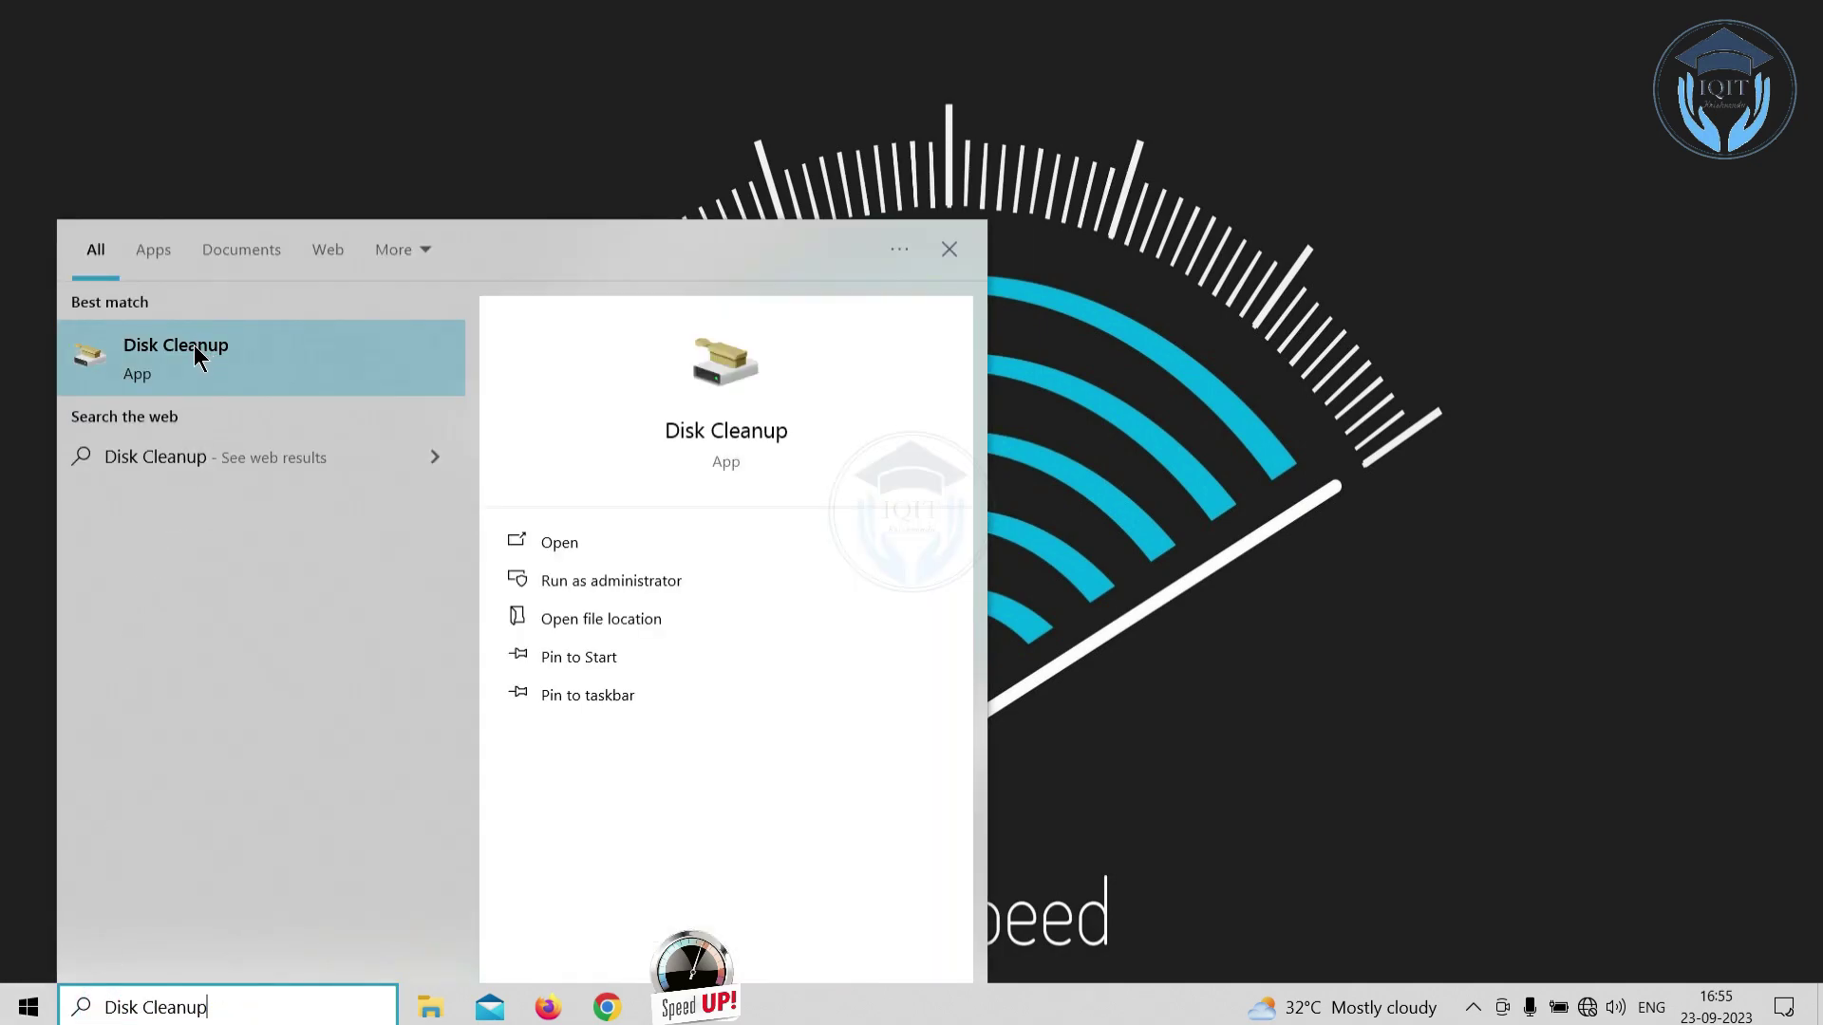
left_click(194, 347)
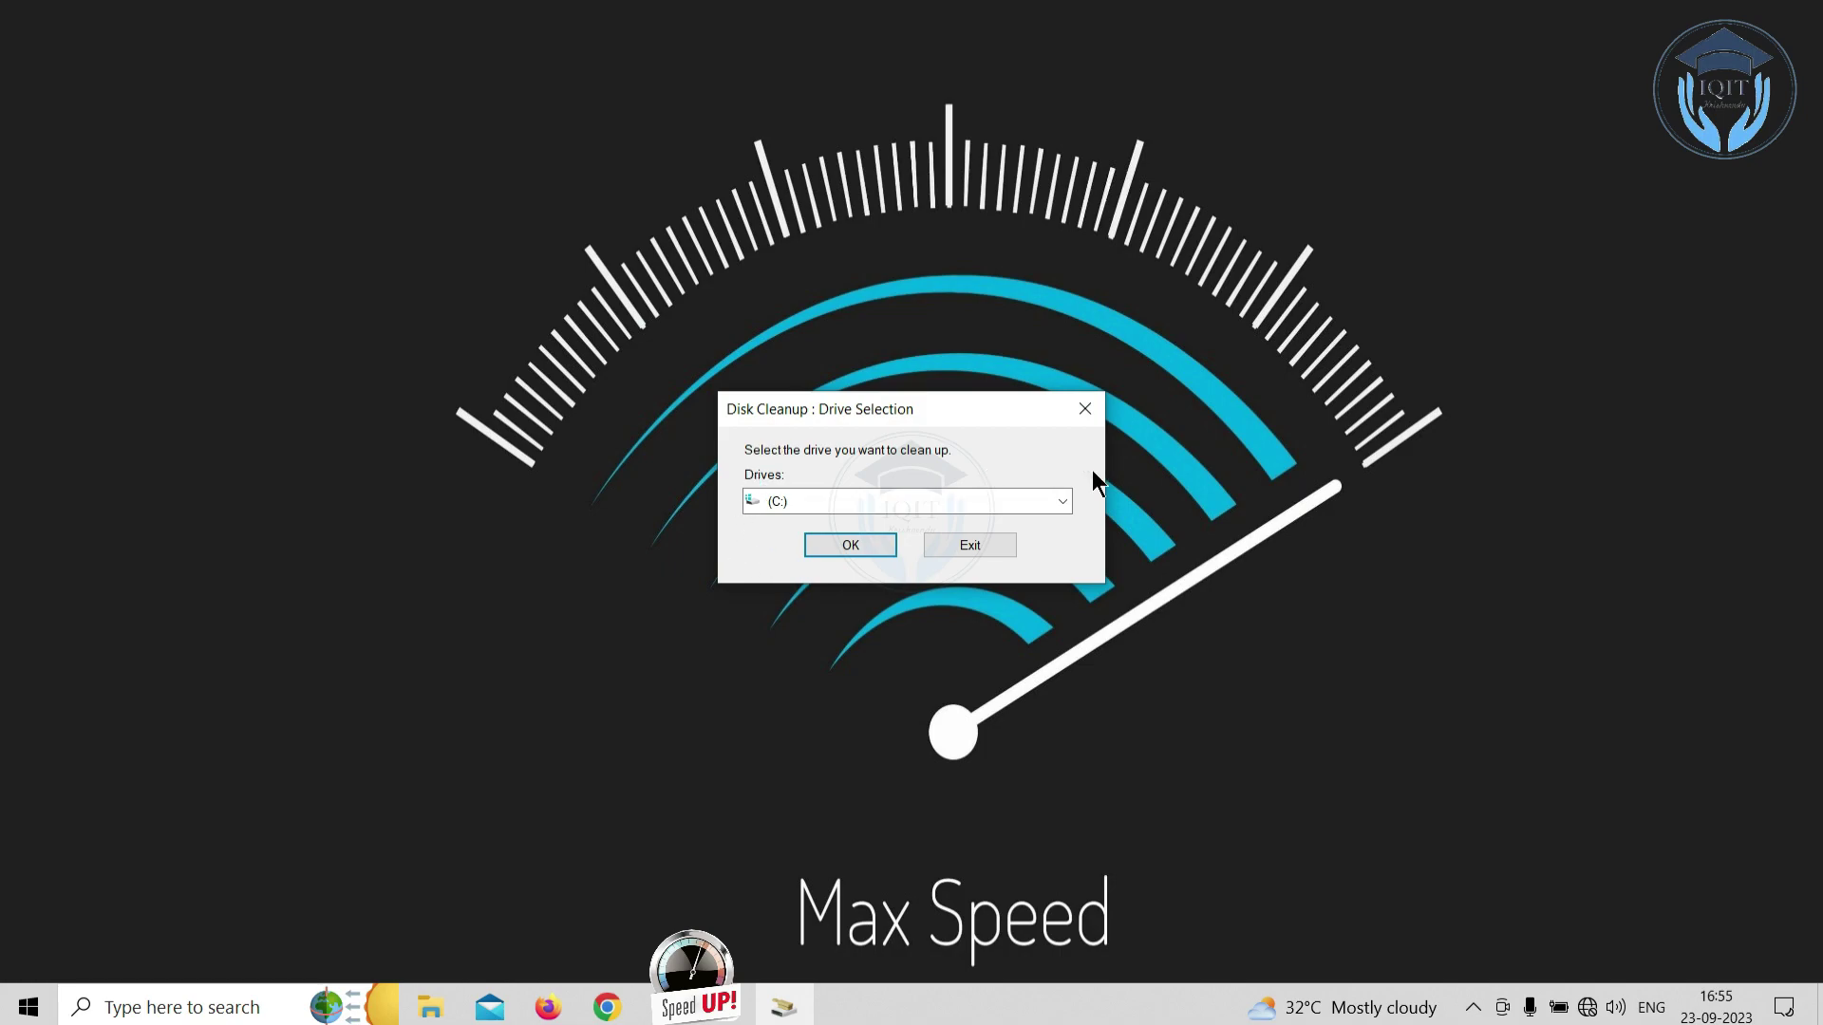
left_click(1064, 501)
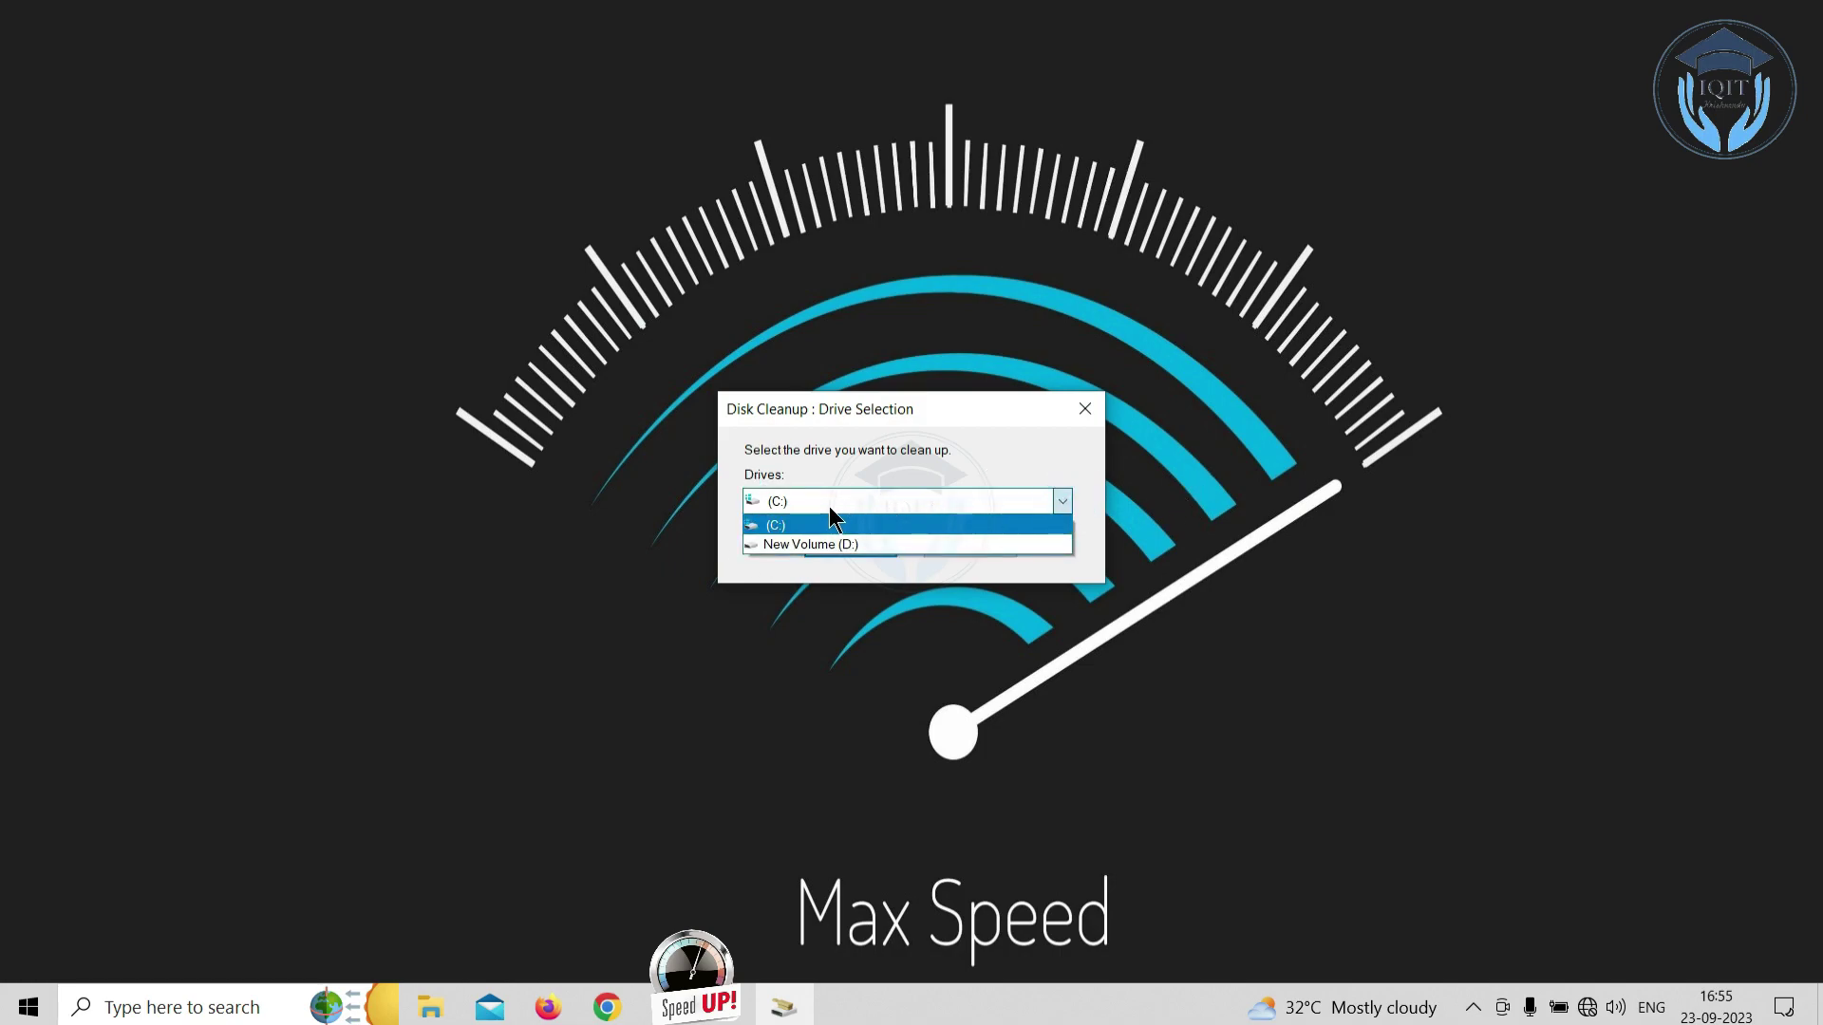
left_click(918, 525)
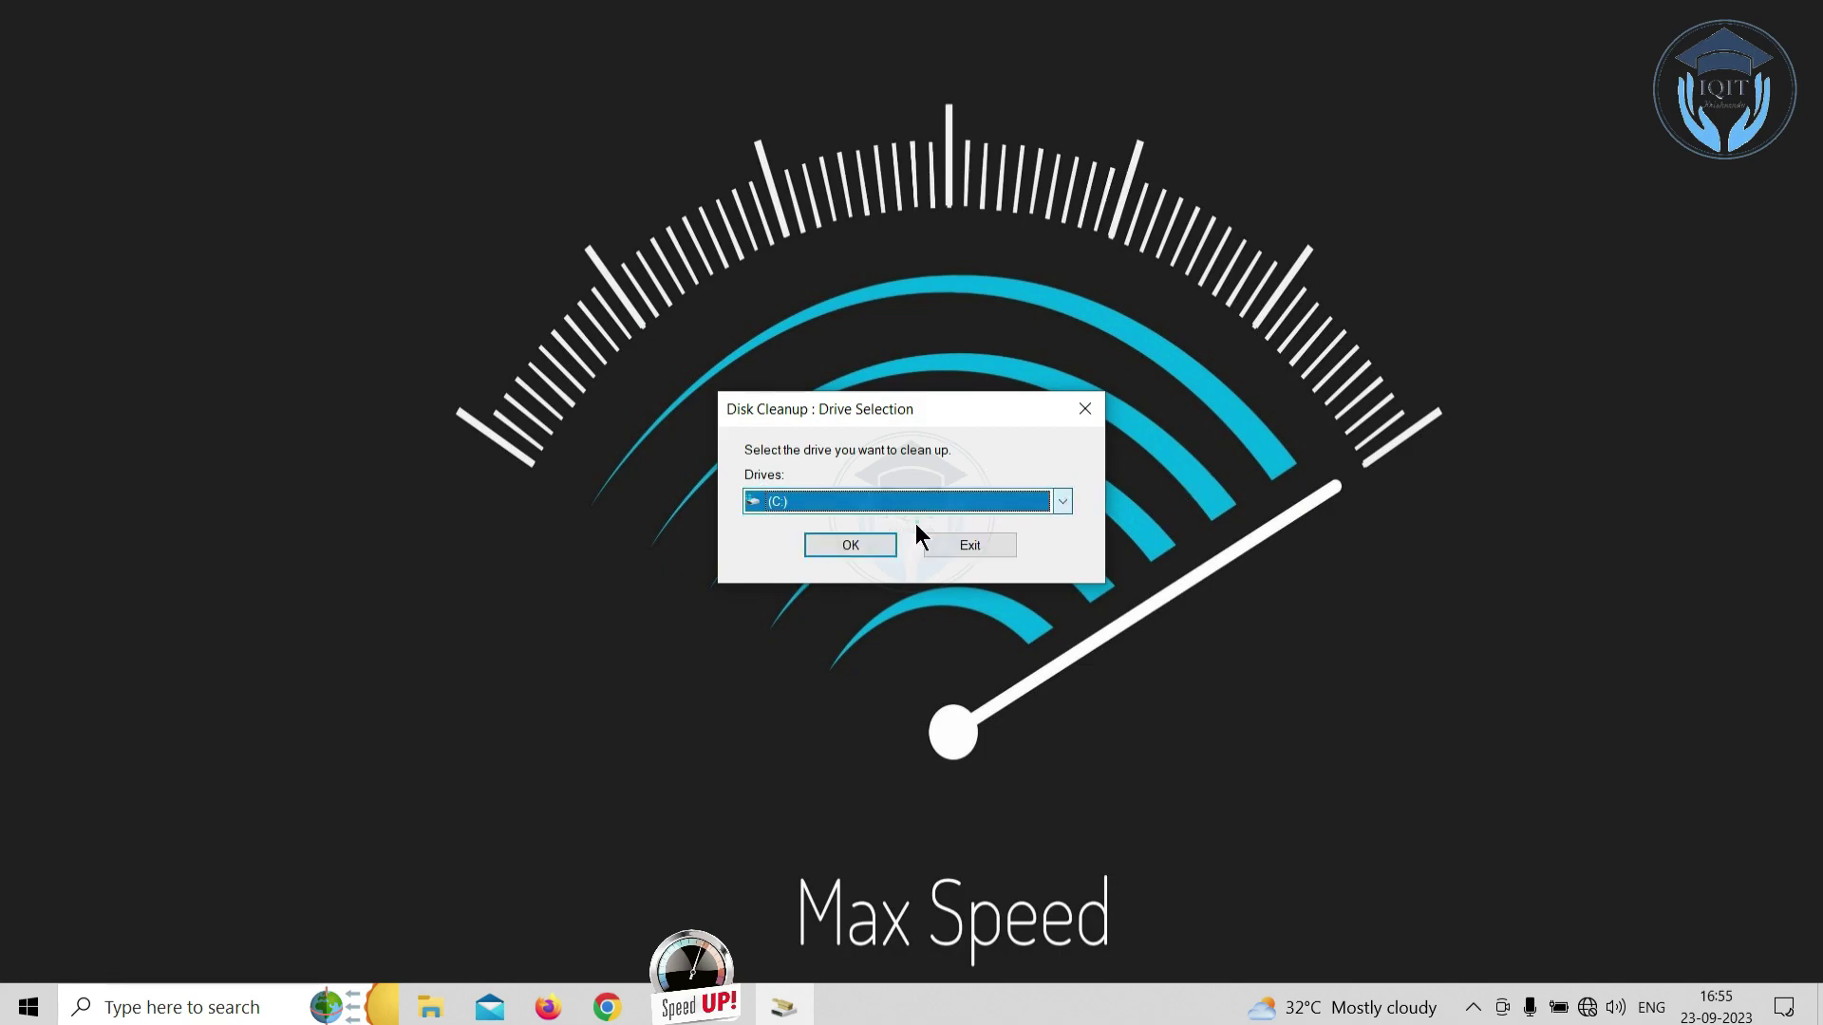
left_click(850, 547)
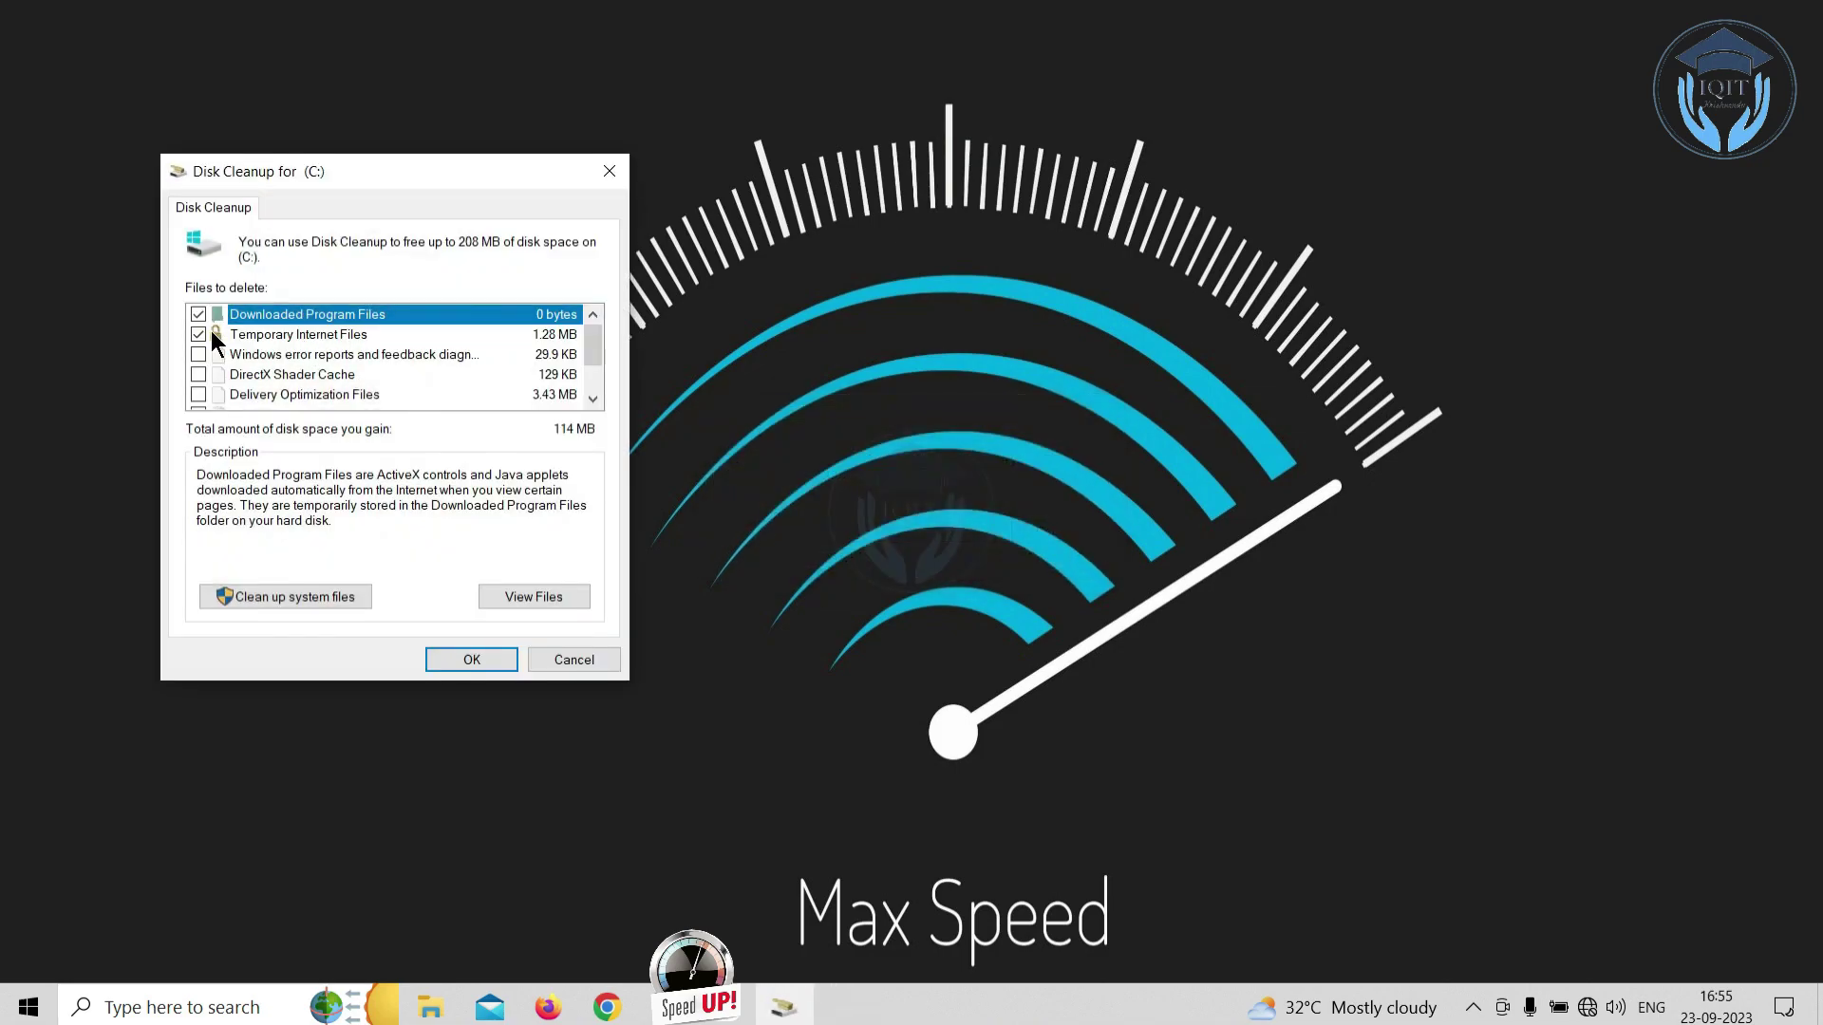
- Tick Delivery Optimization Files and Temporary files, then permanently delete about 208 MB from (C:)
left_click(198, 393)
scroll(200, 391, "down", 1)
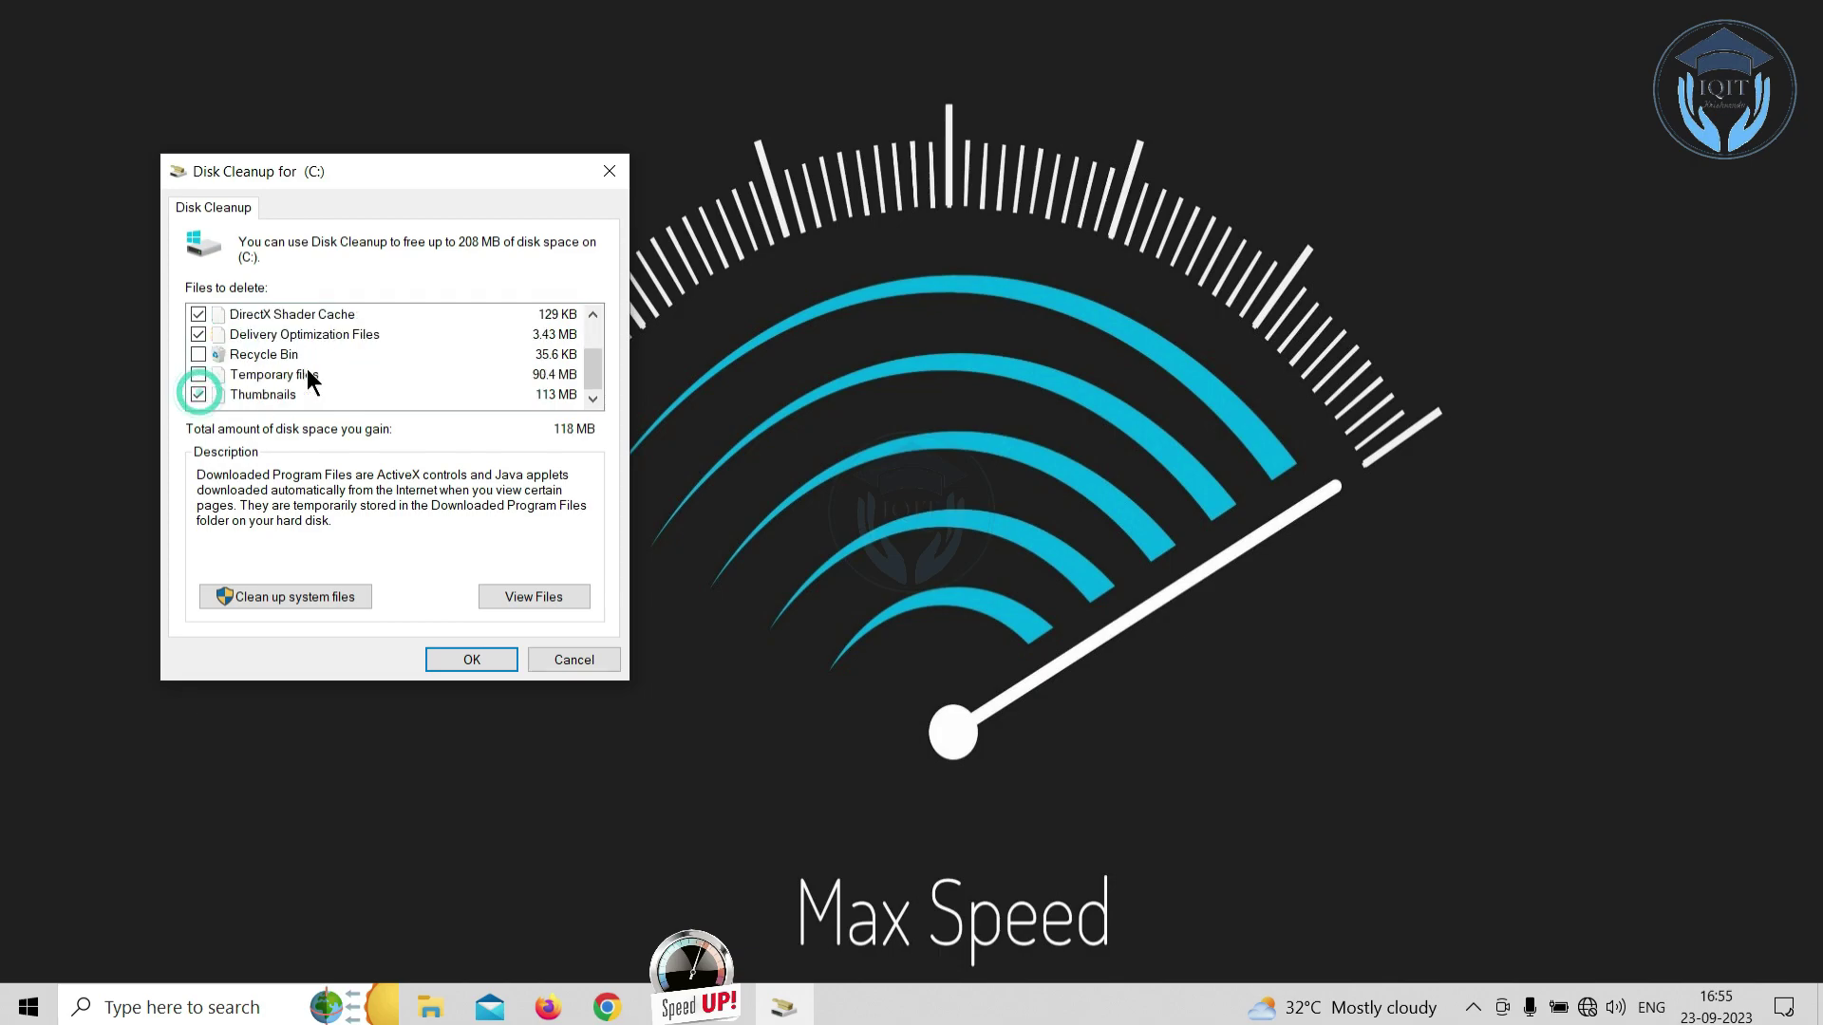
left_click(197, 375)
left_click(472, 659)
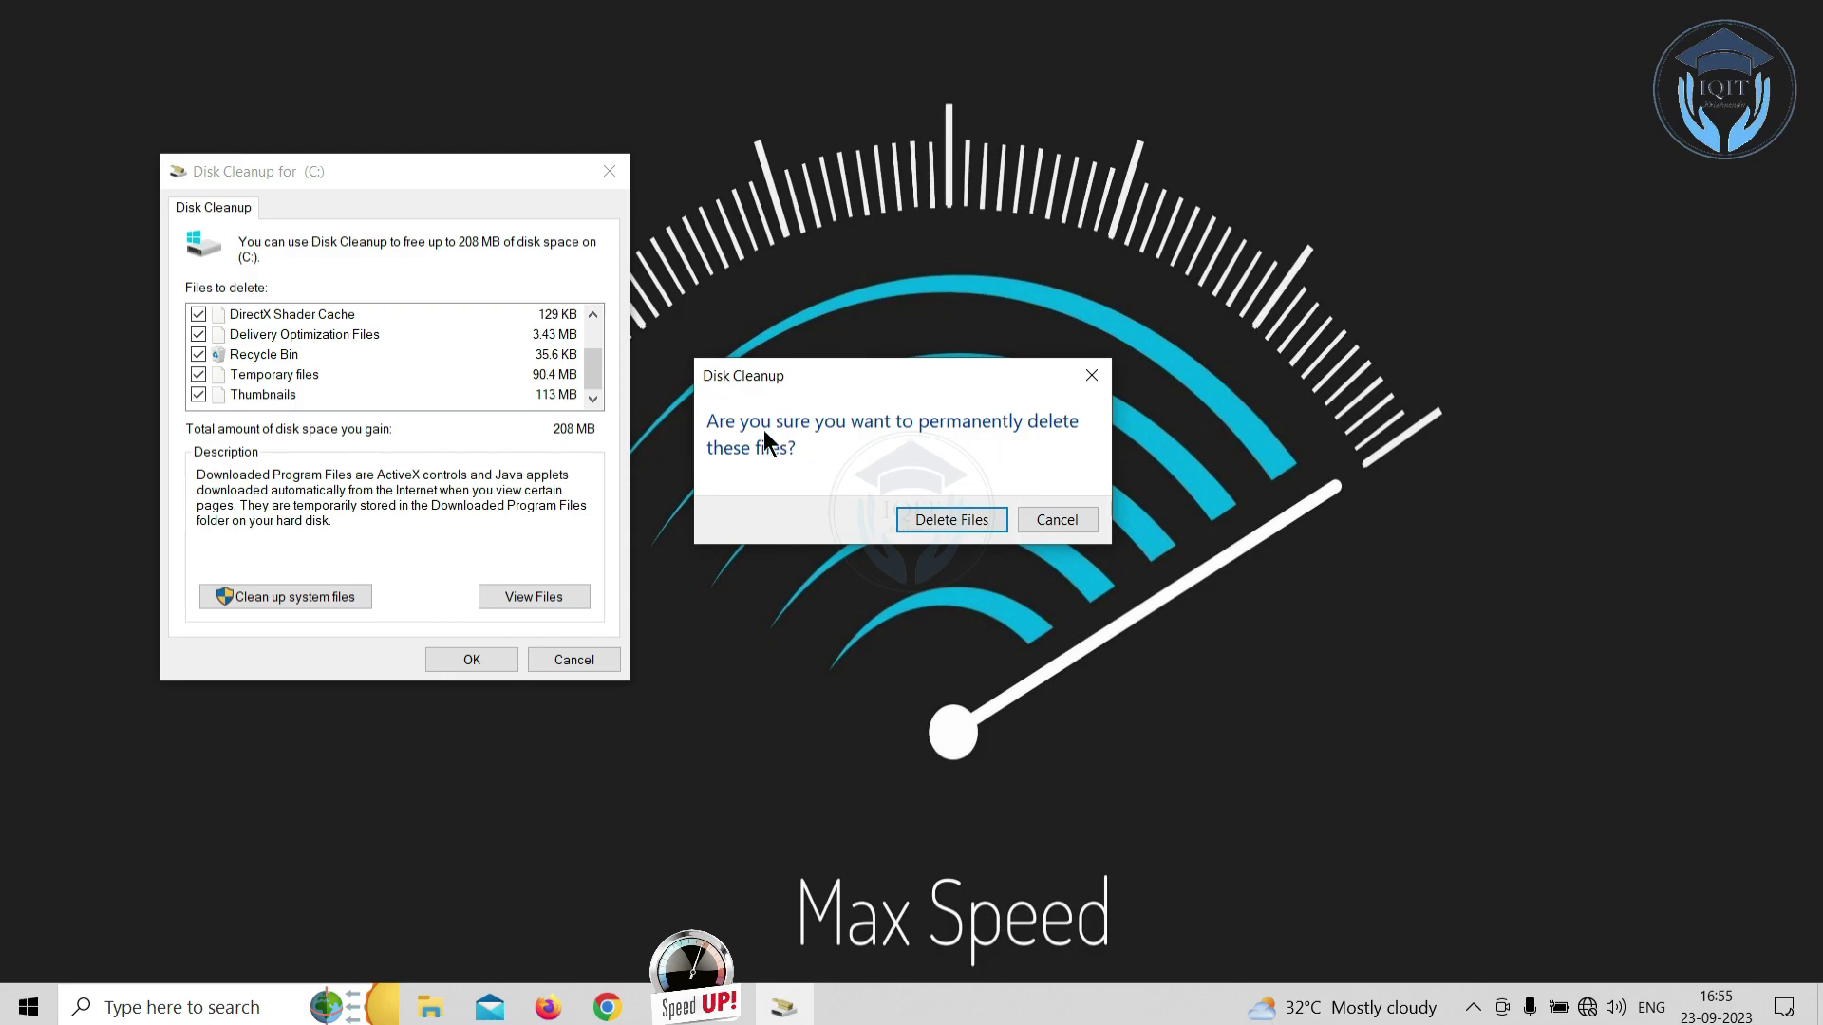
left_click(950, 521)
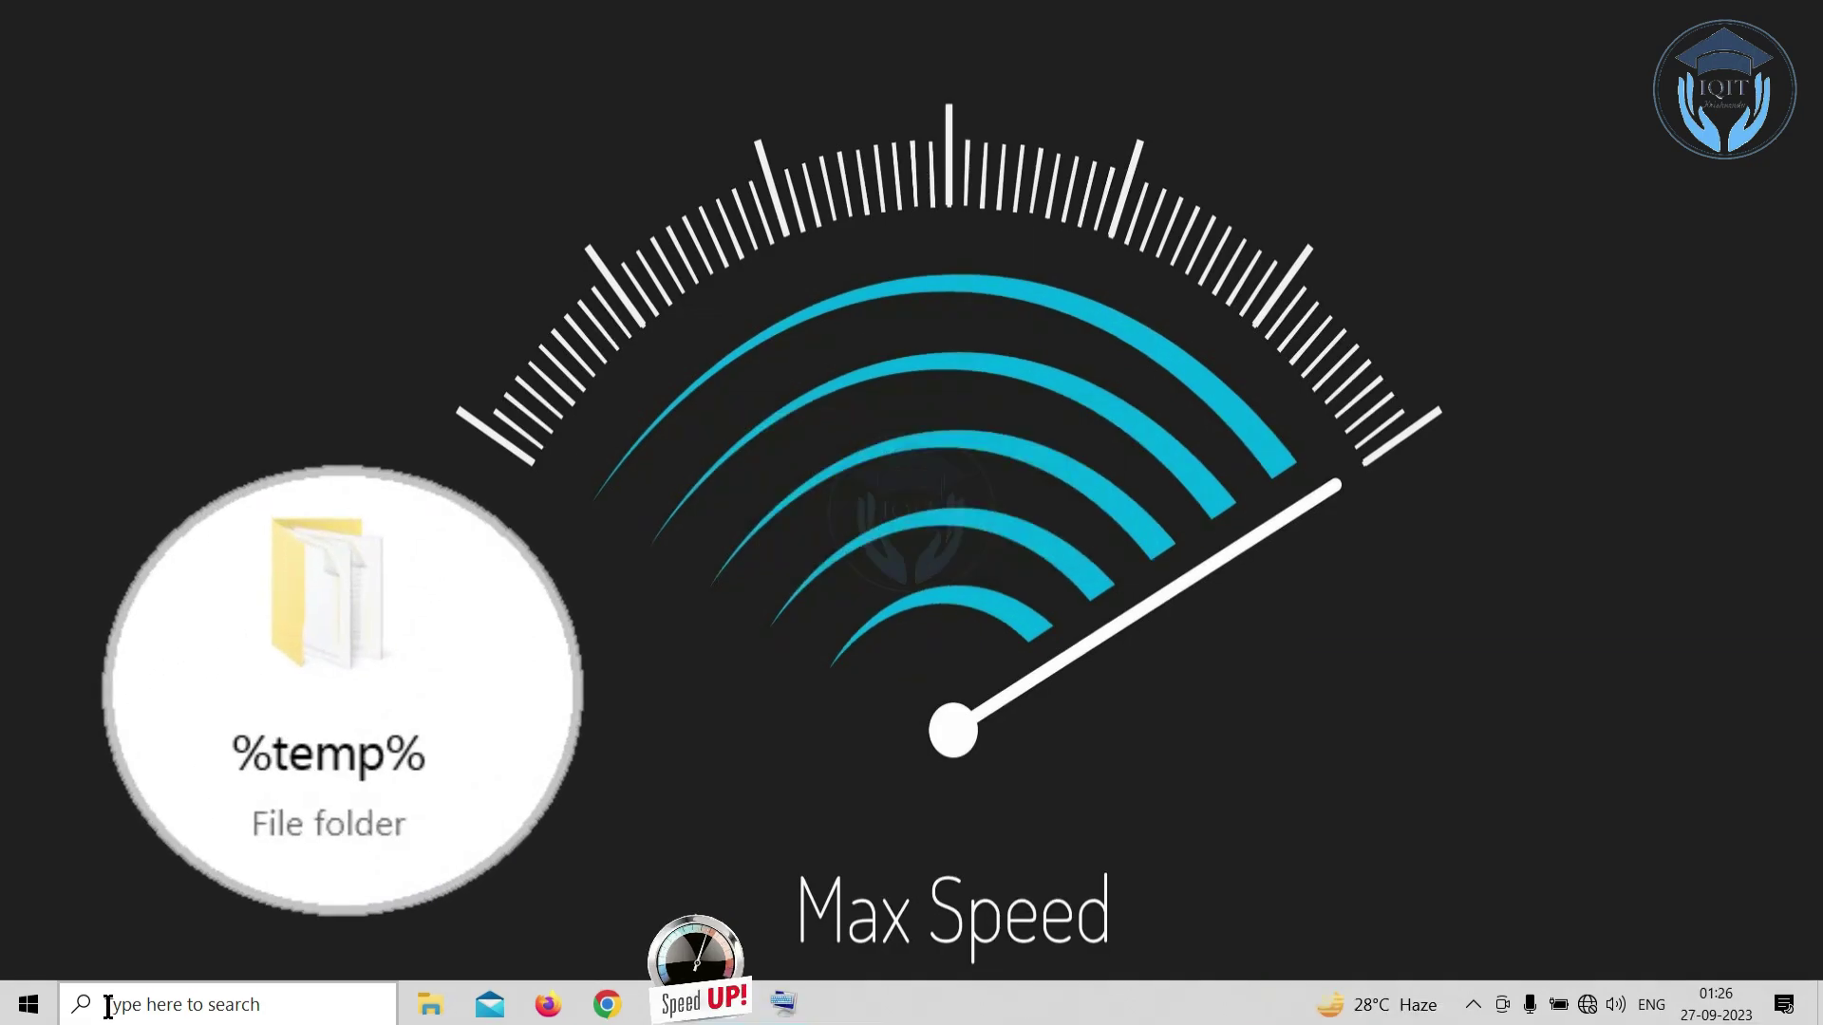
- Open the Run dialog from Windows search, then close it again
left_click(109, 1007)
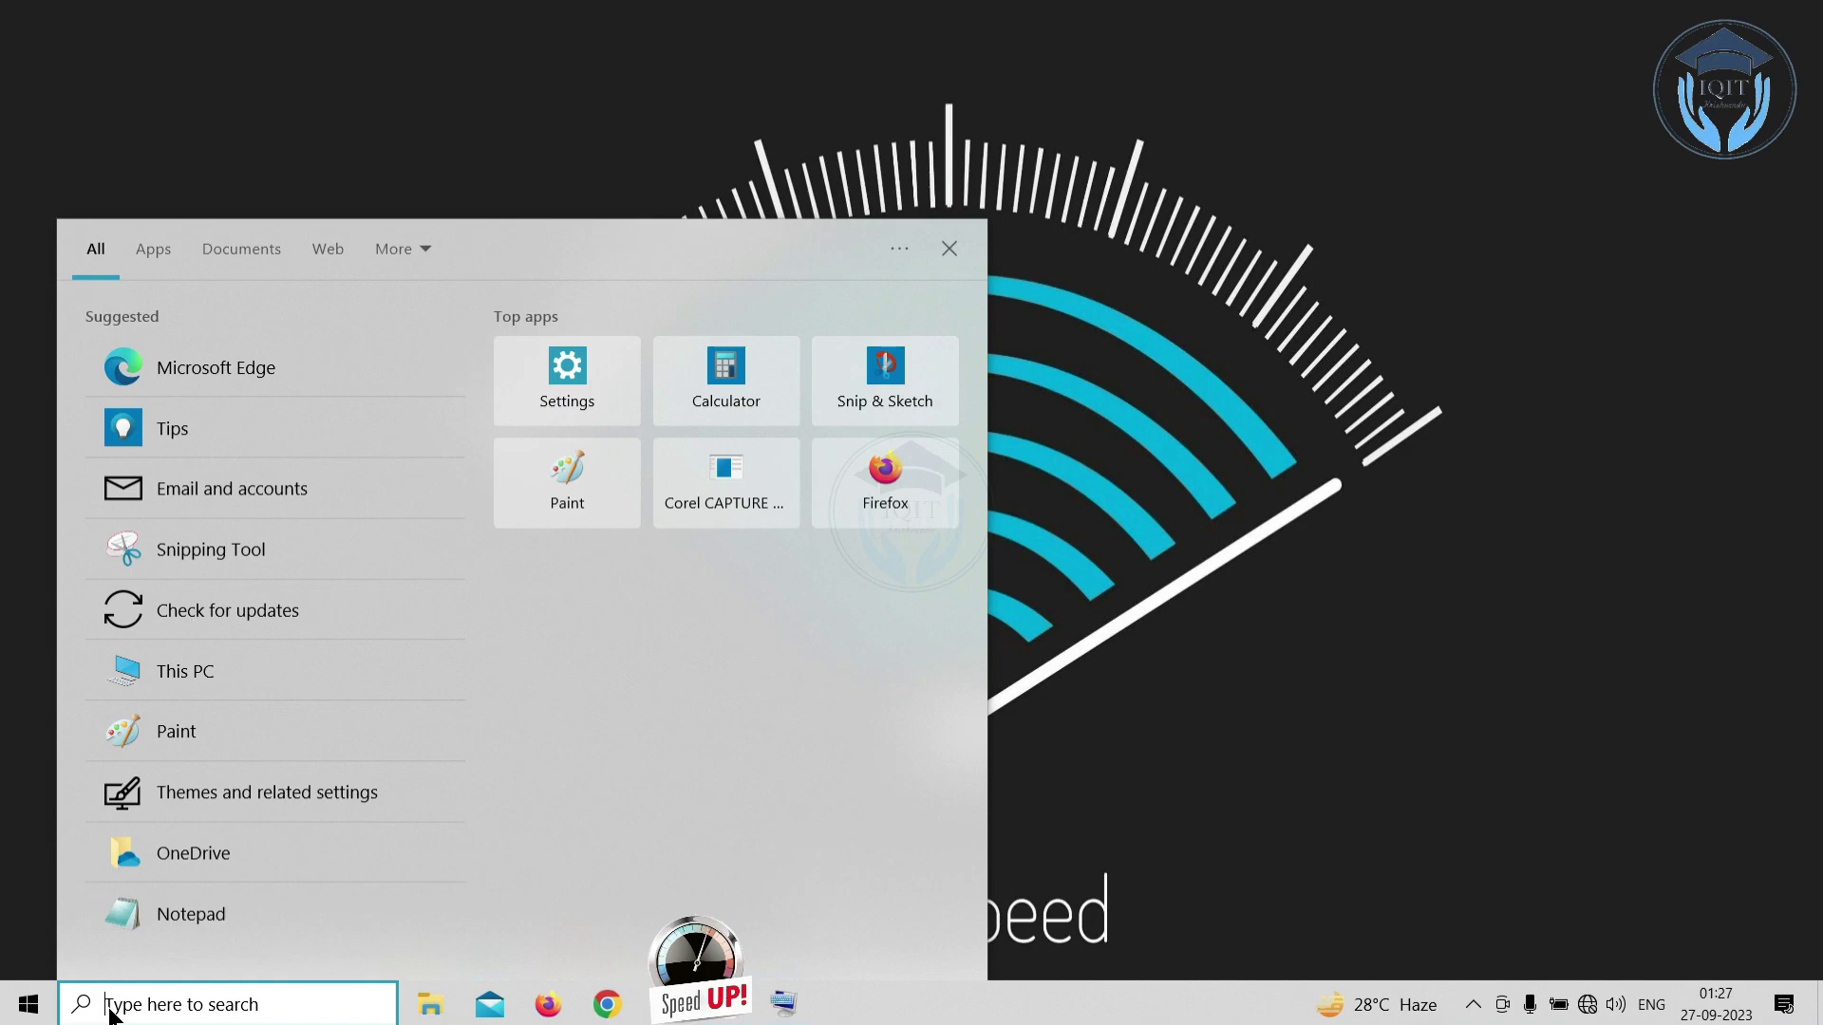
type("ru")
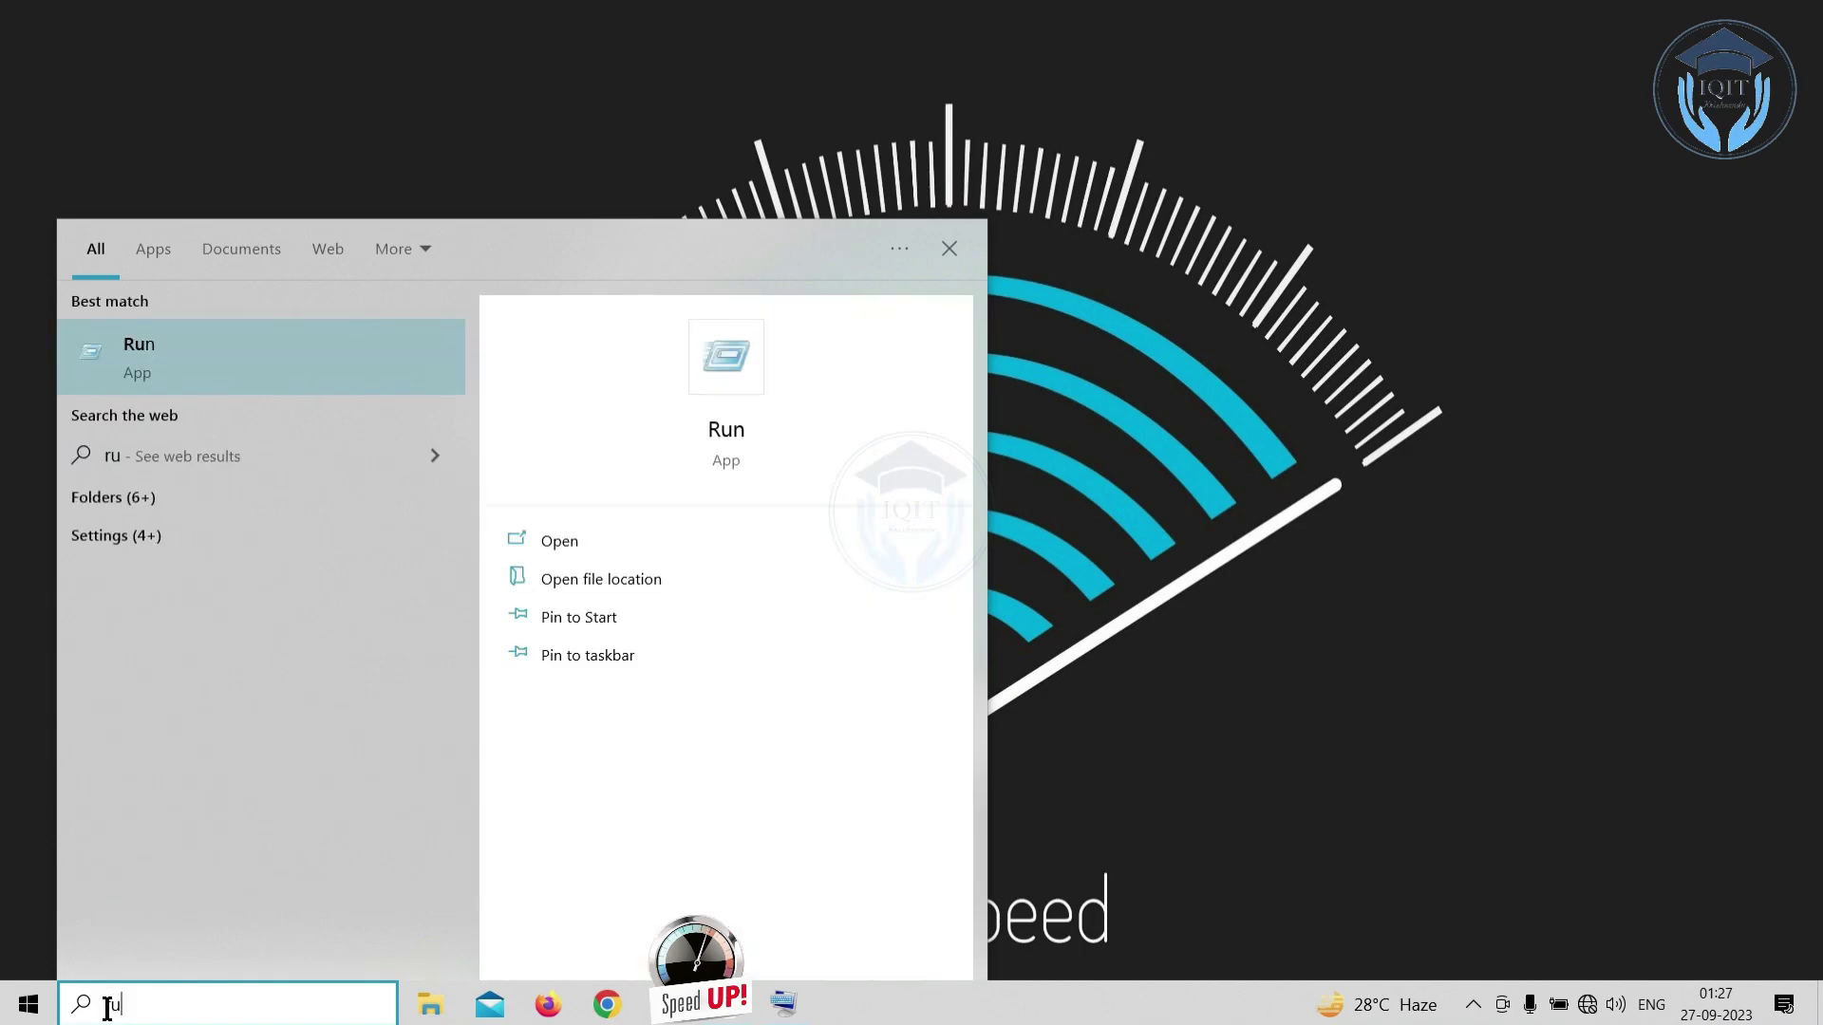
type("n")
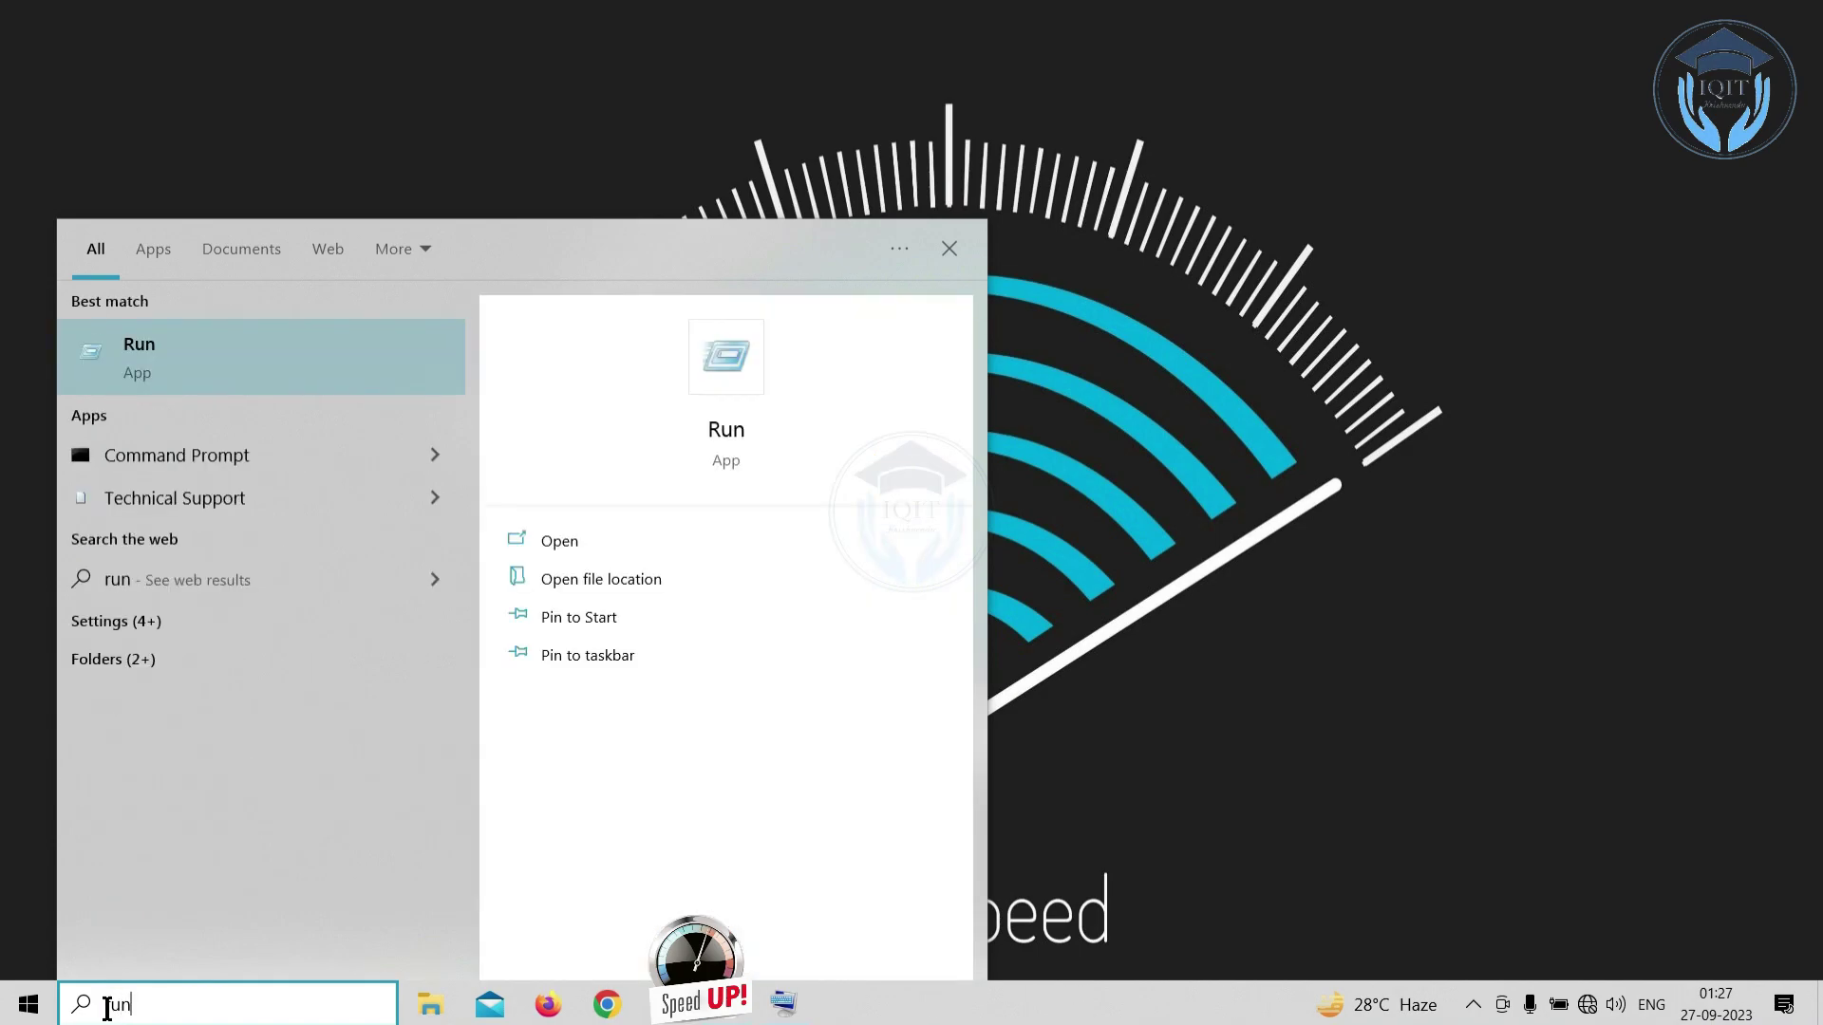
left_click(157, 349)
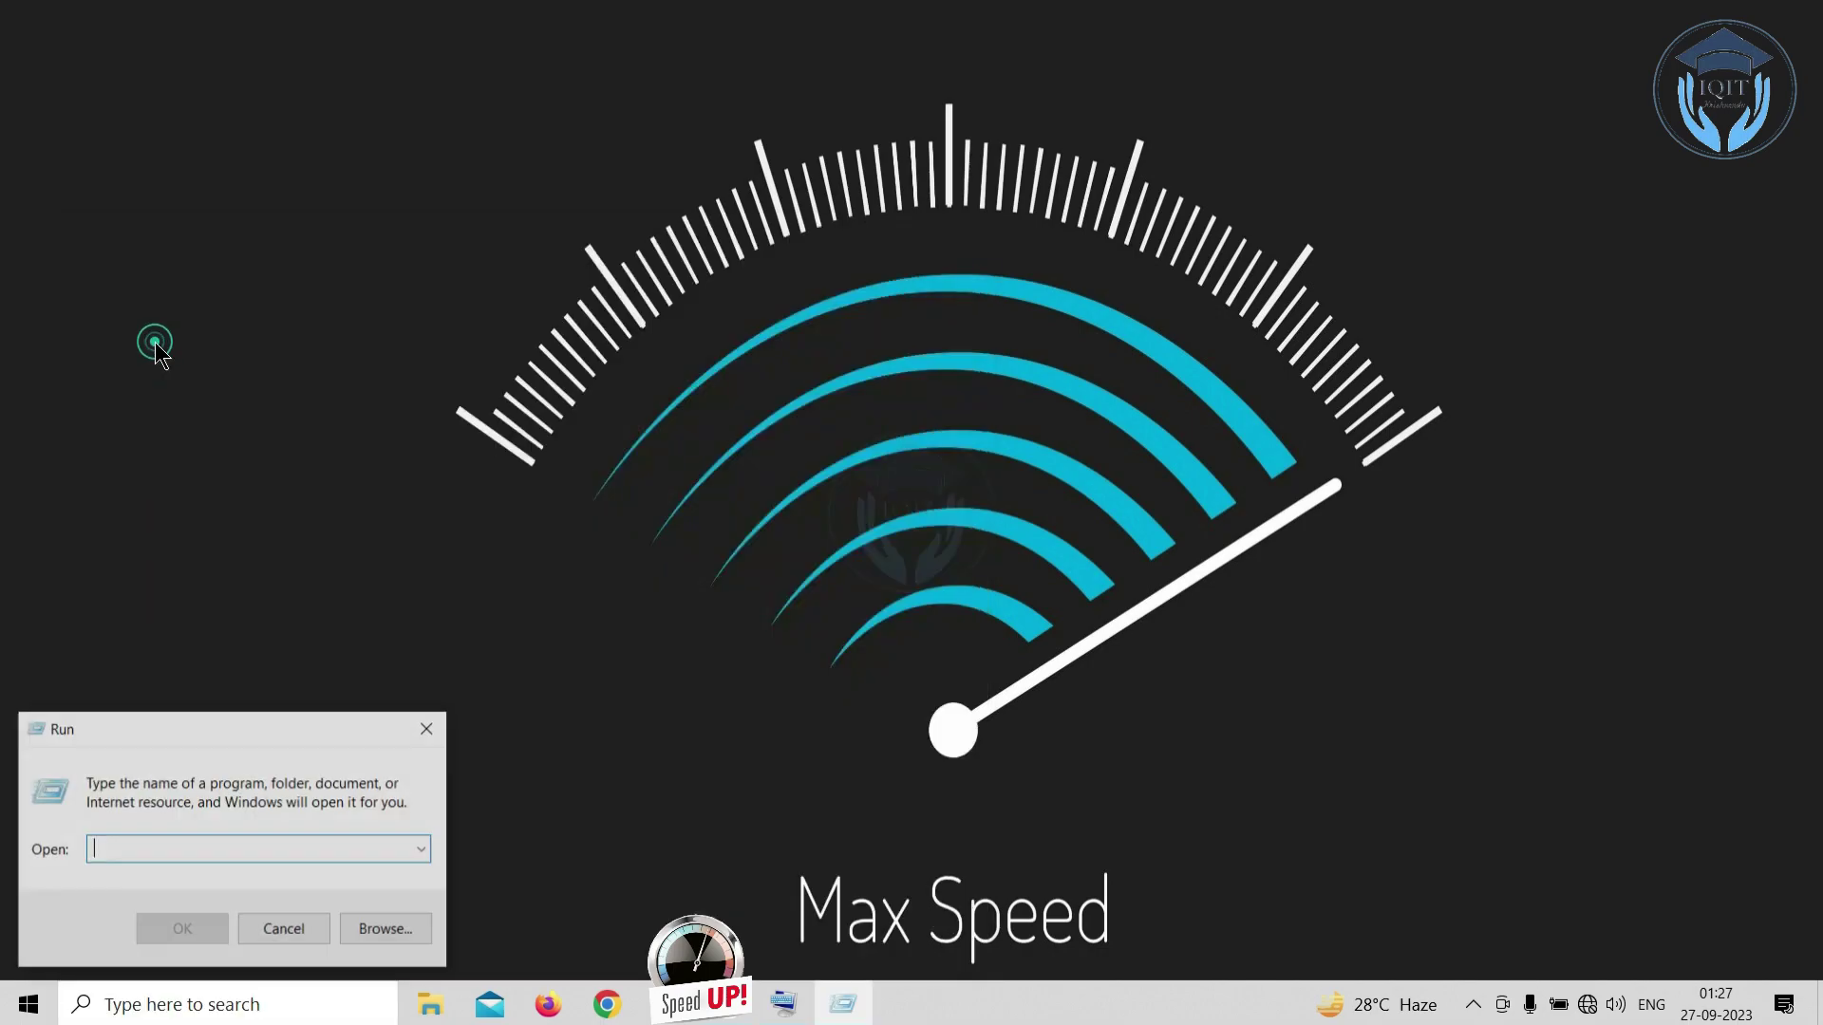
left_click(428, 729)
- Reopen Run with Win+R on the On-Screen Keyboard and open %temp%
left_click(803, 1006)
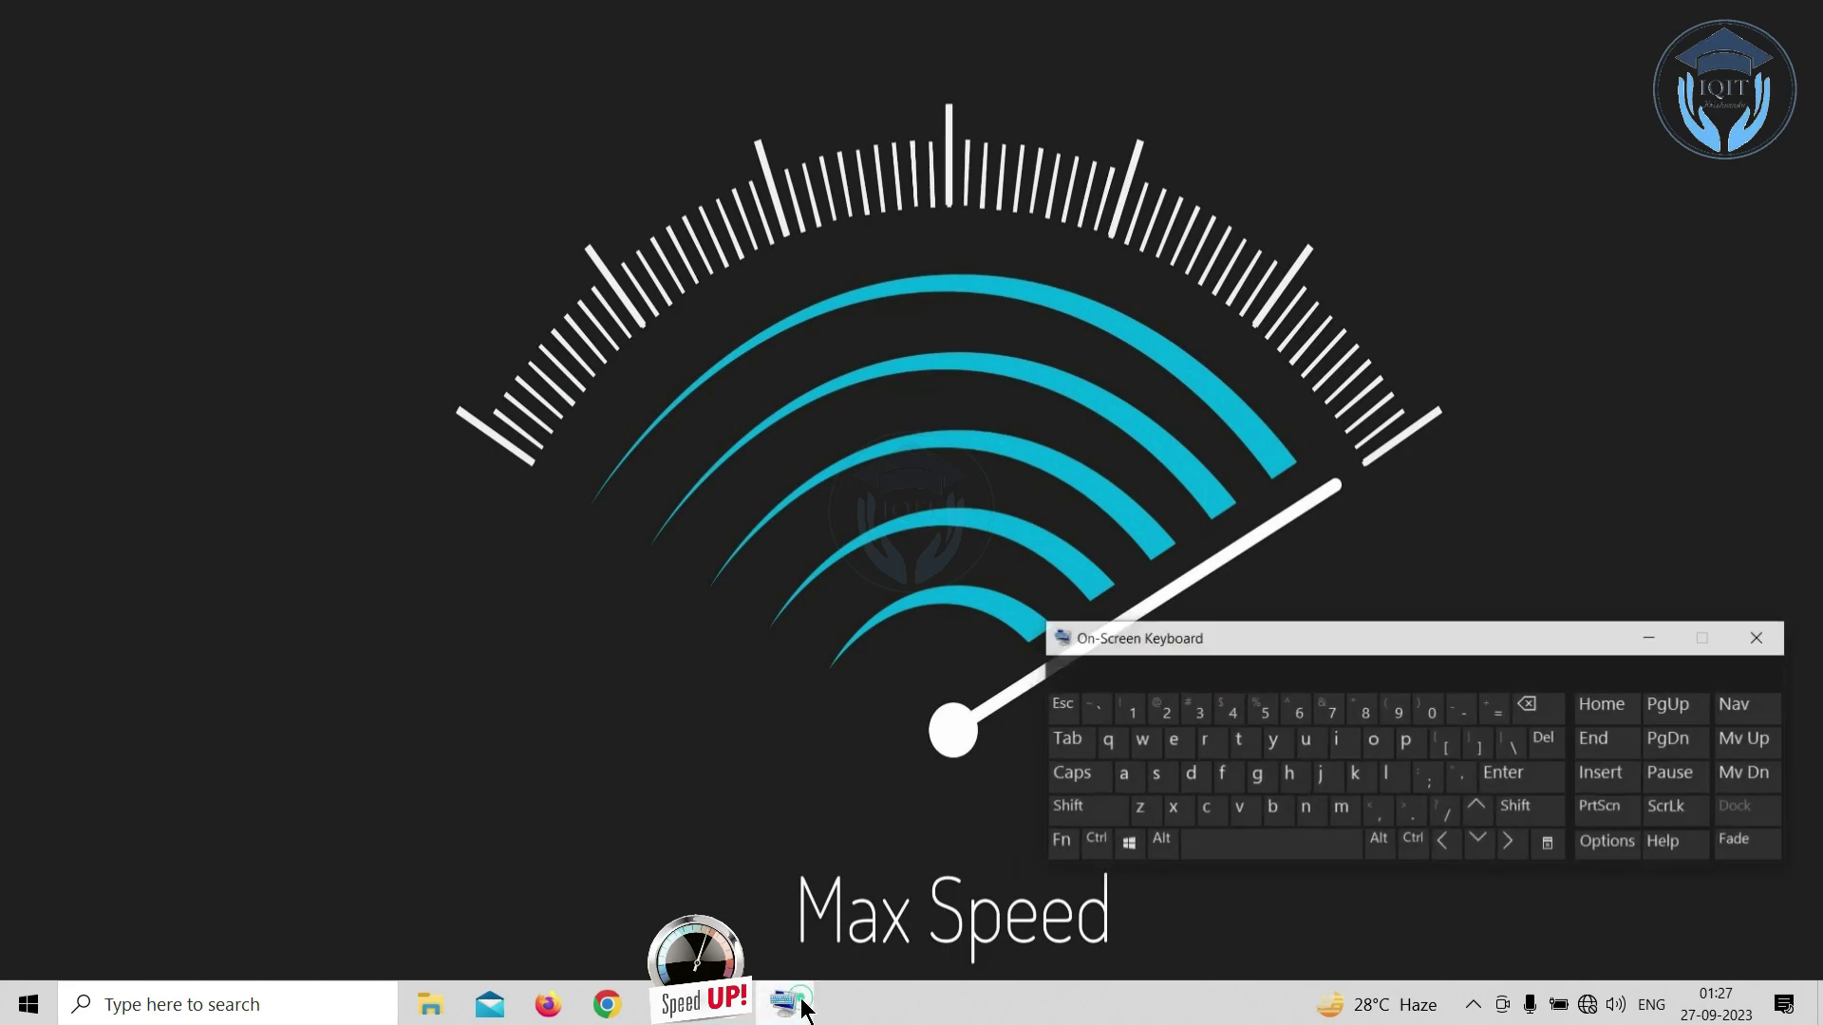
left_click(1145, 841)
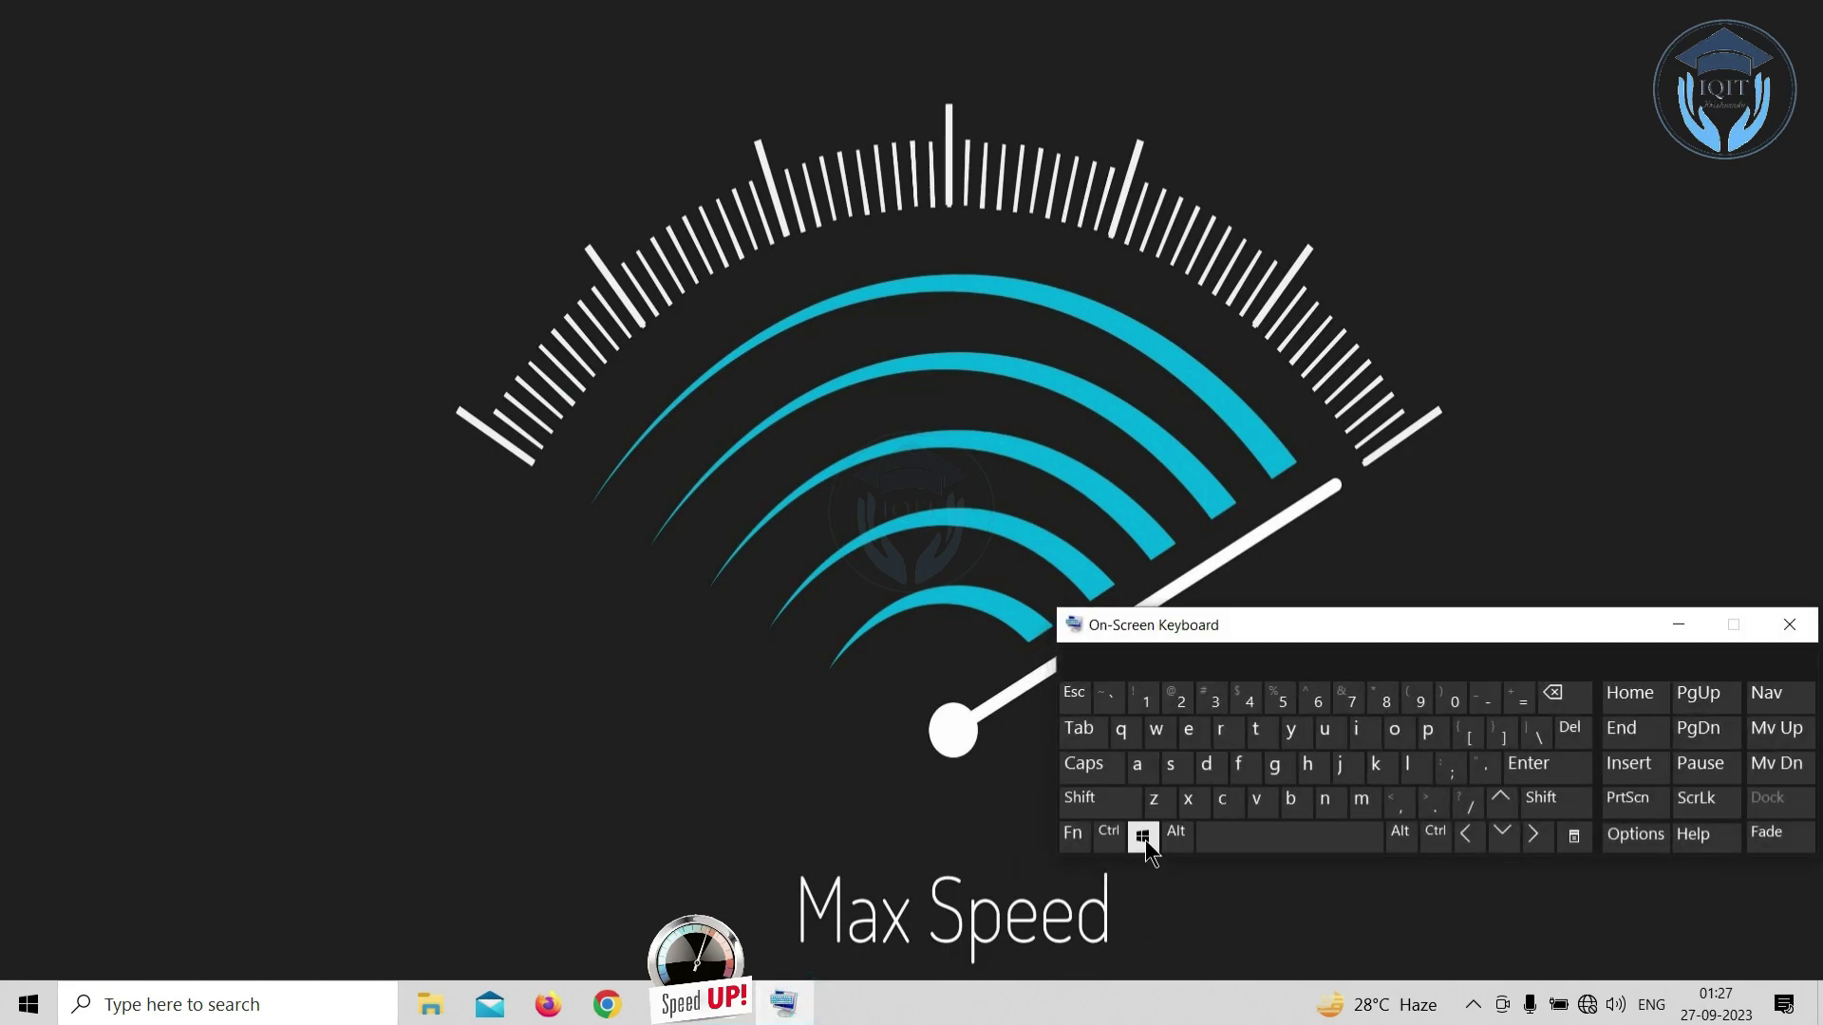
left_click(1222, 731)
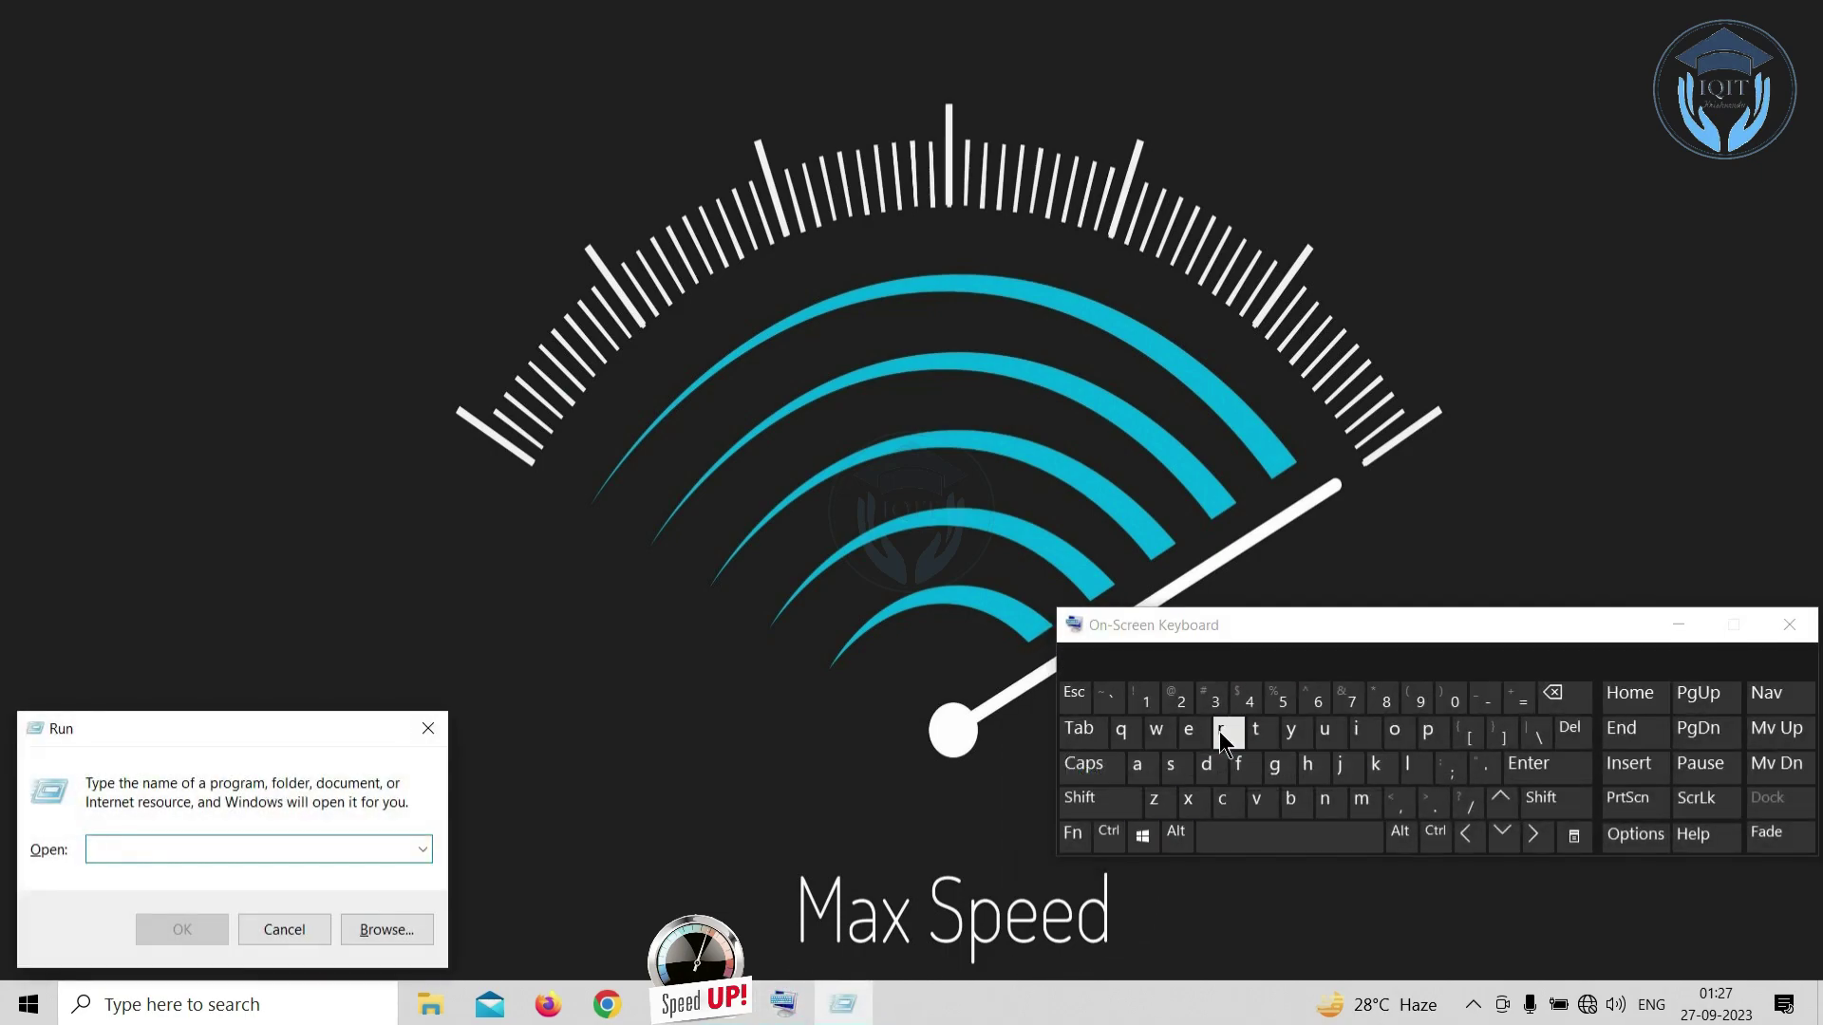
left_click(1677, 625)
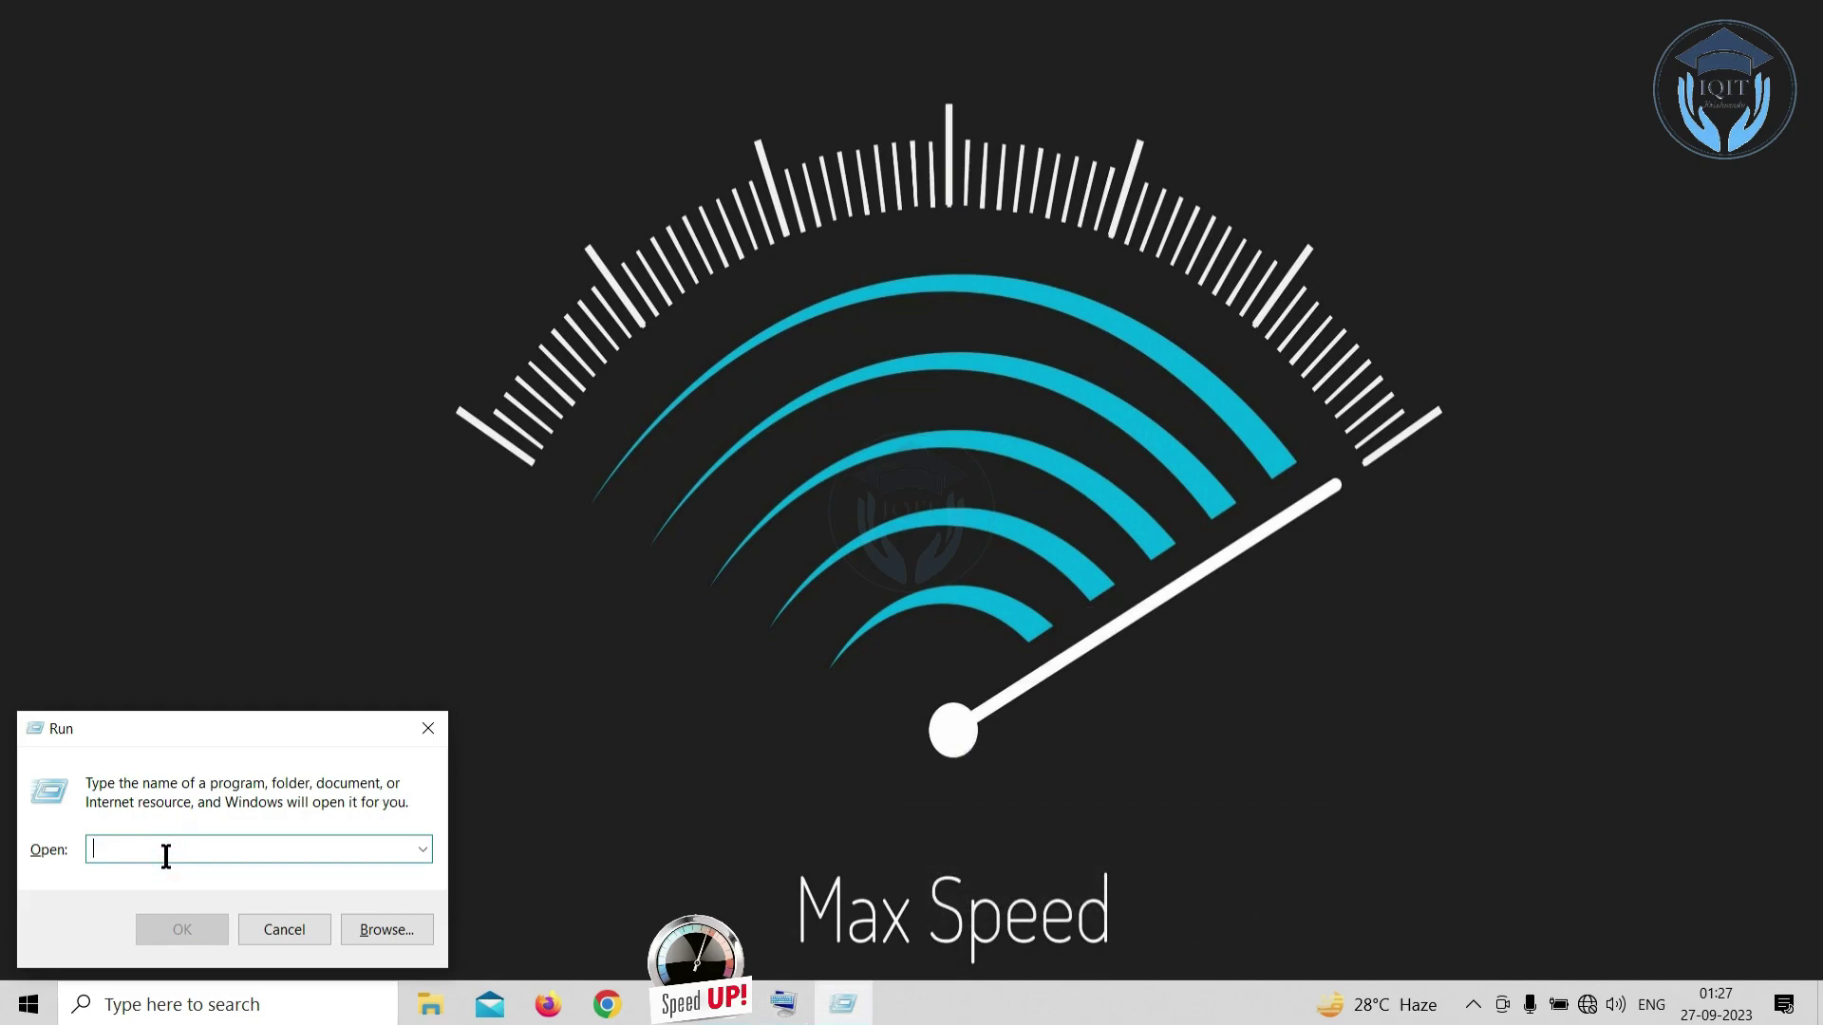
type("%temp%")
left_click(202, 925)
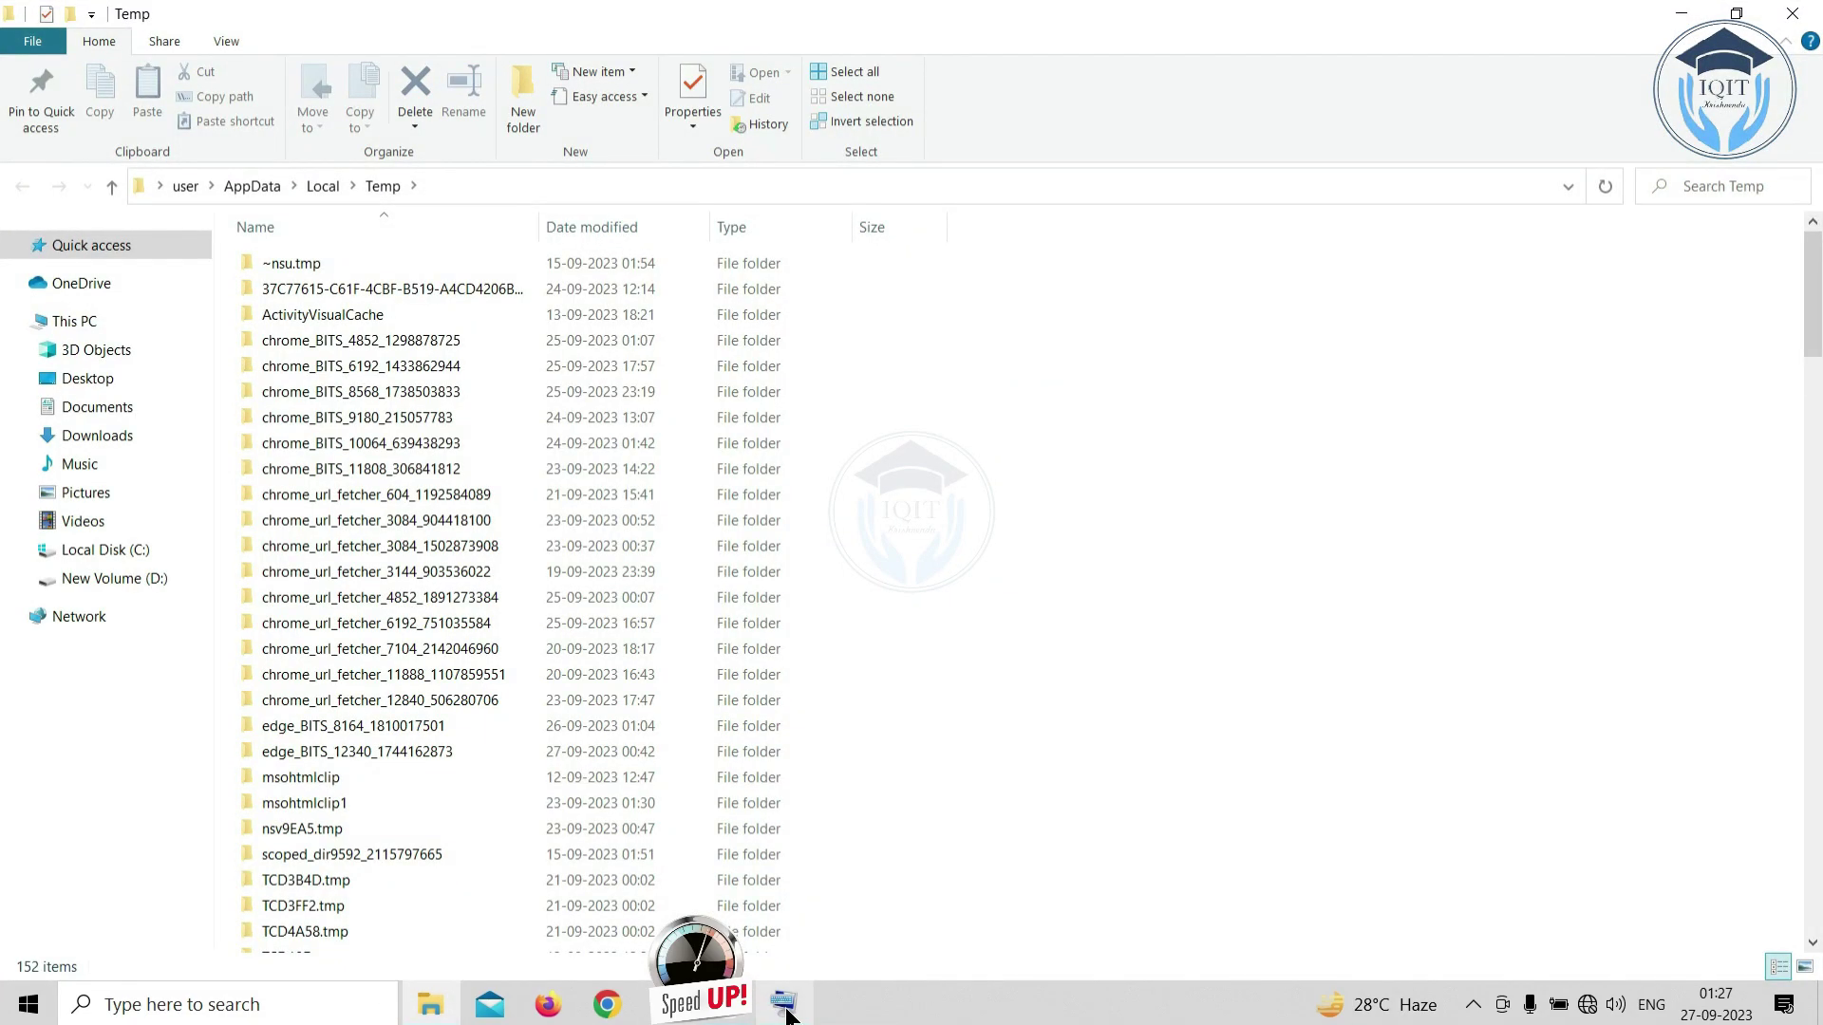
- Select all 152 items in the Temp folder with Ctrl+A and delete them
left_click(786, 1014)
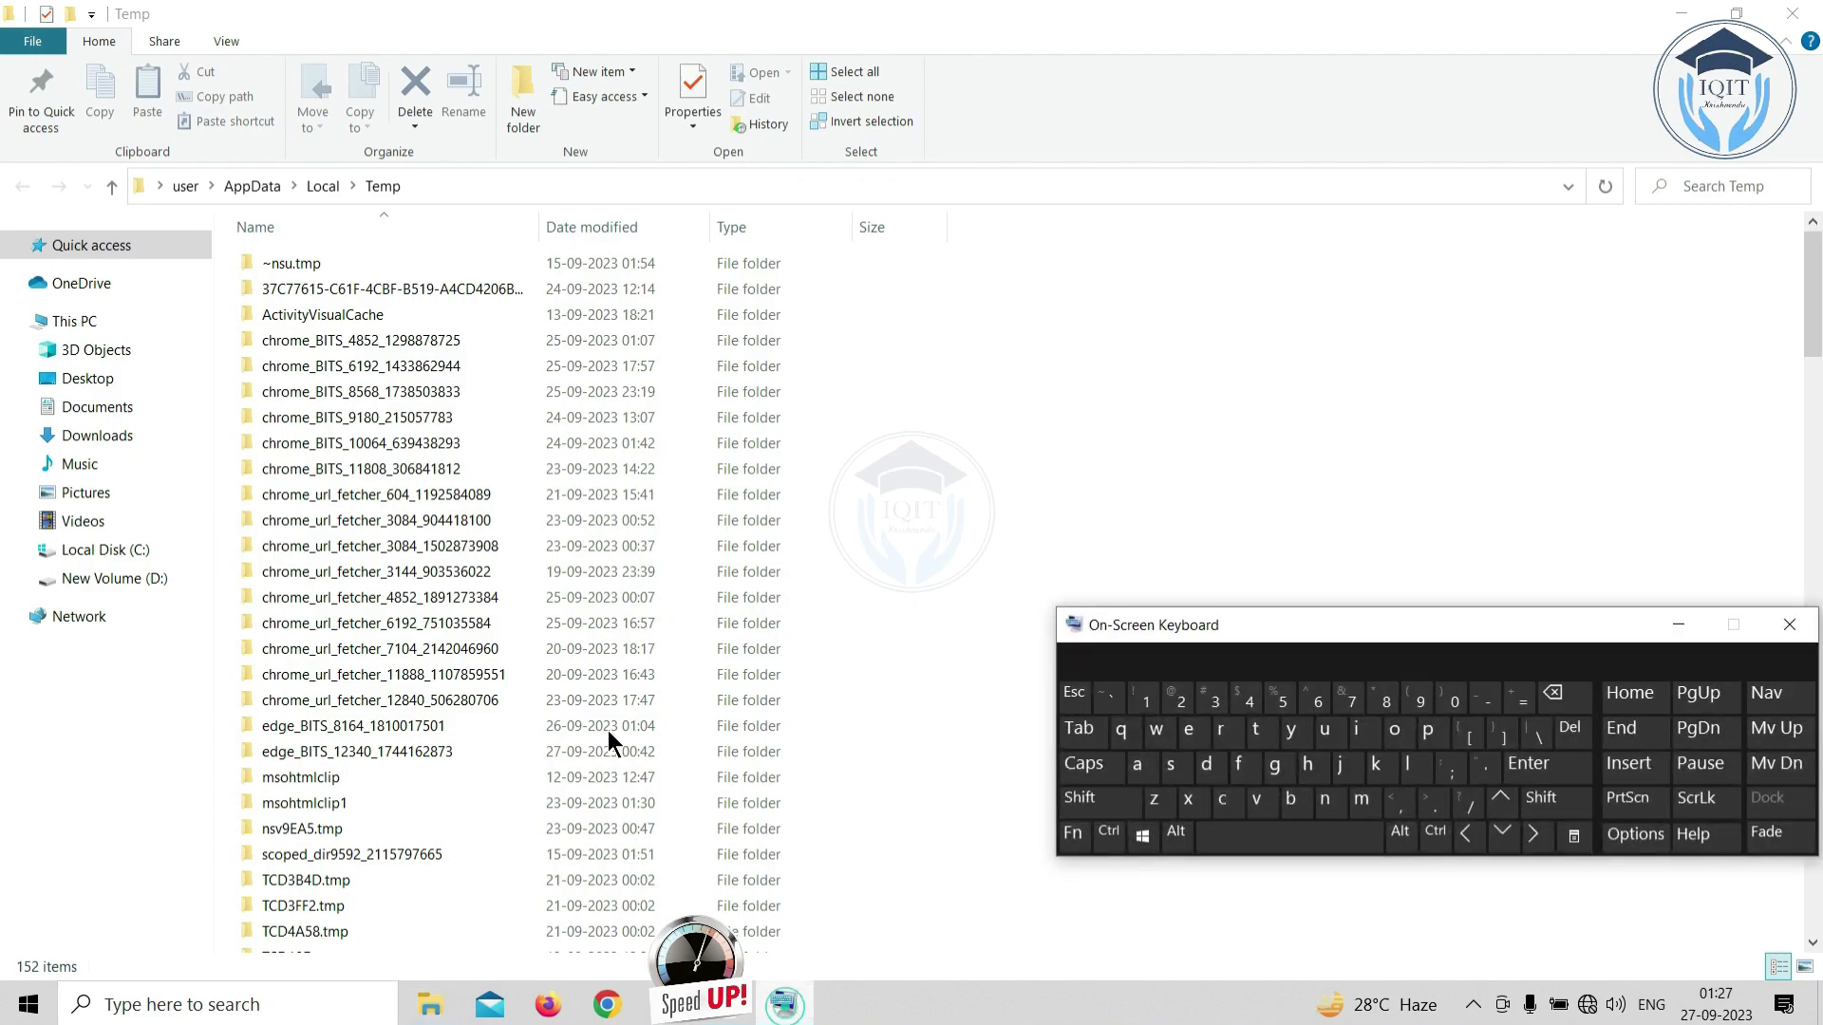
left_click(287, 266)
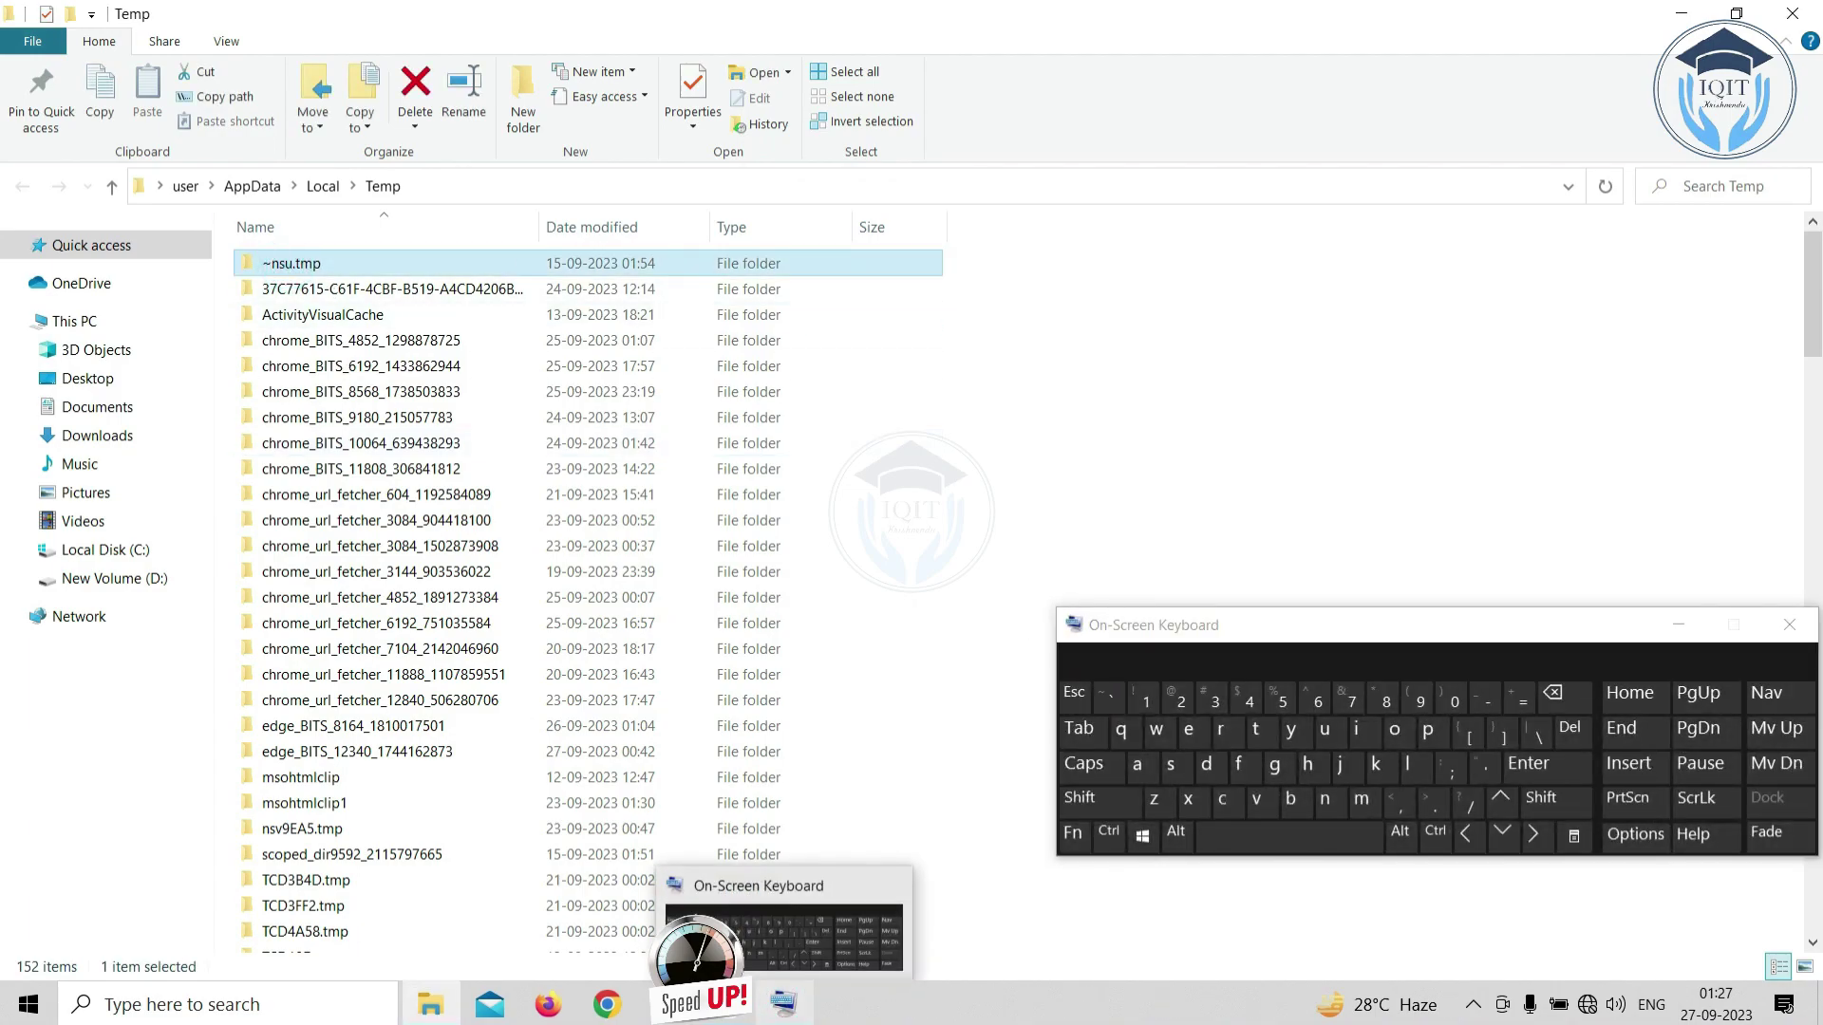
left_click(1435, 834)
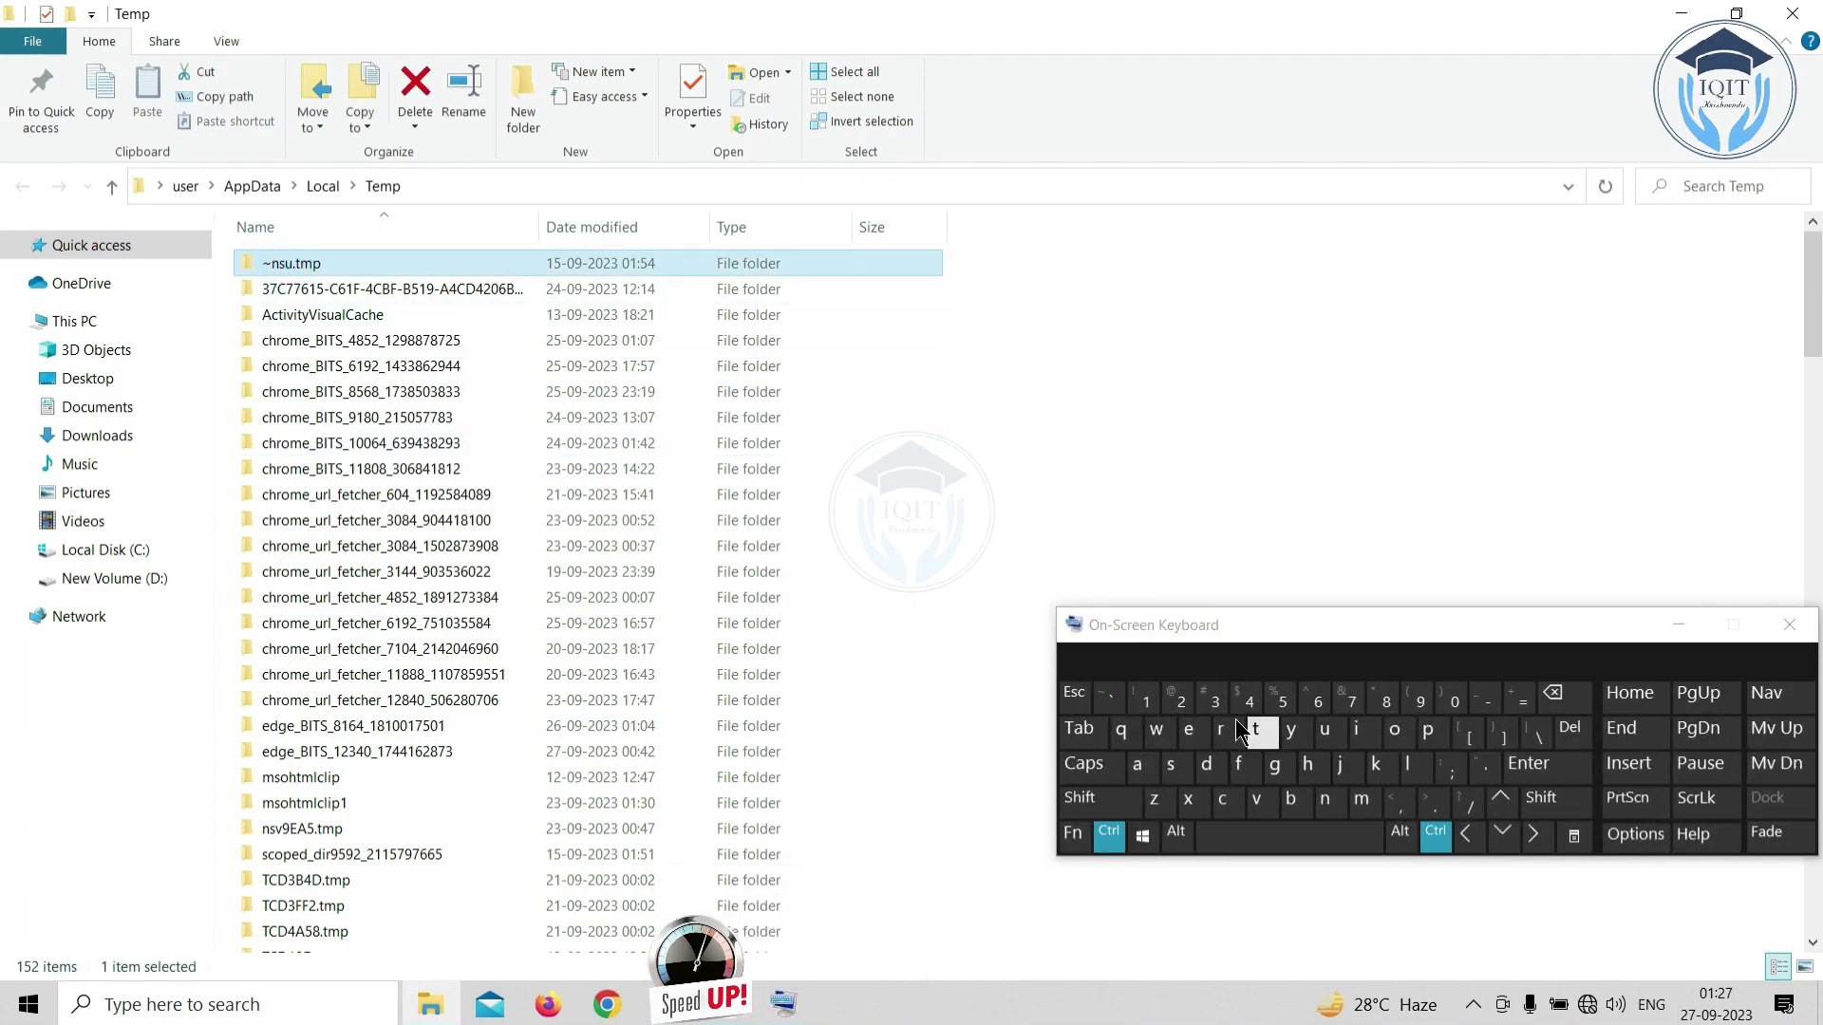
left_click(1138, 774)
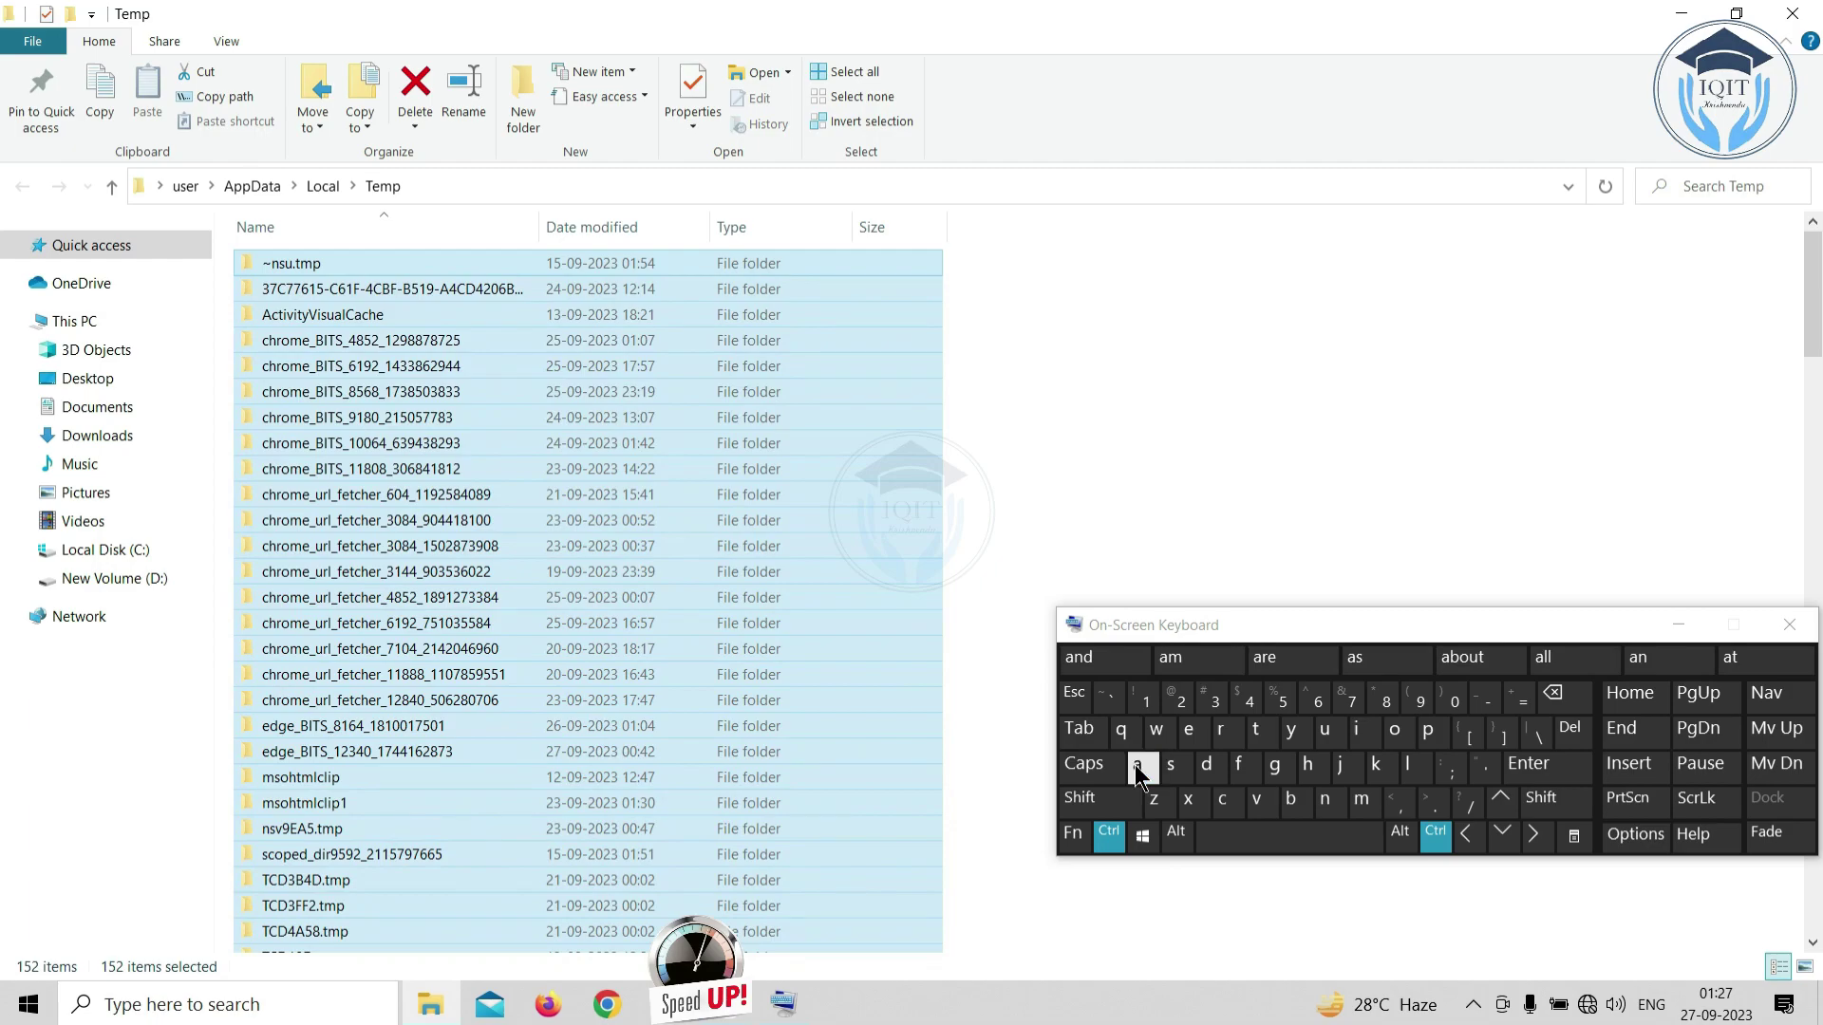
left_click(1571, 733)
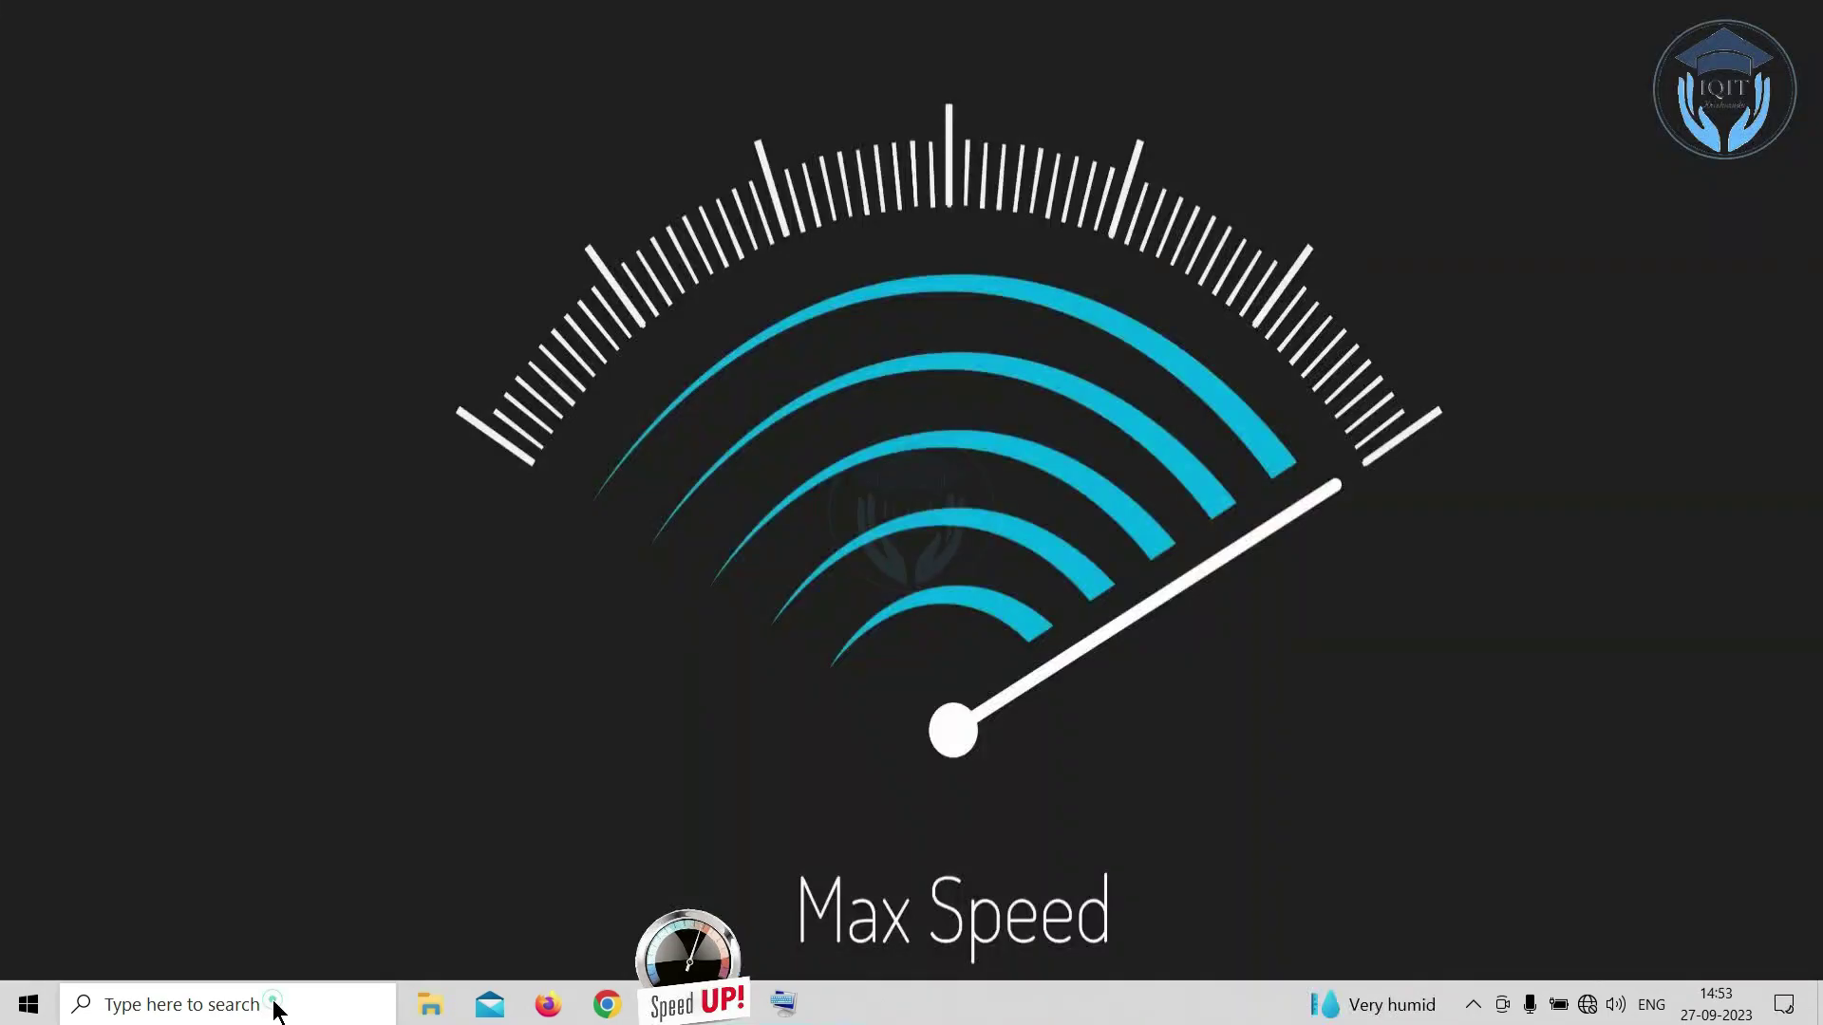
left_click(273, 1006)
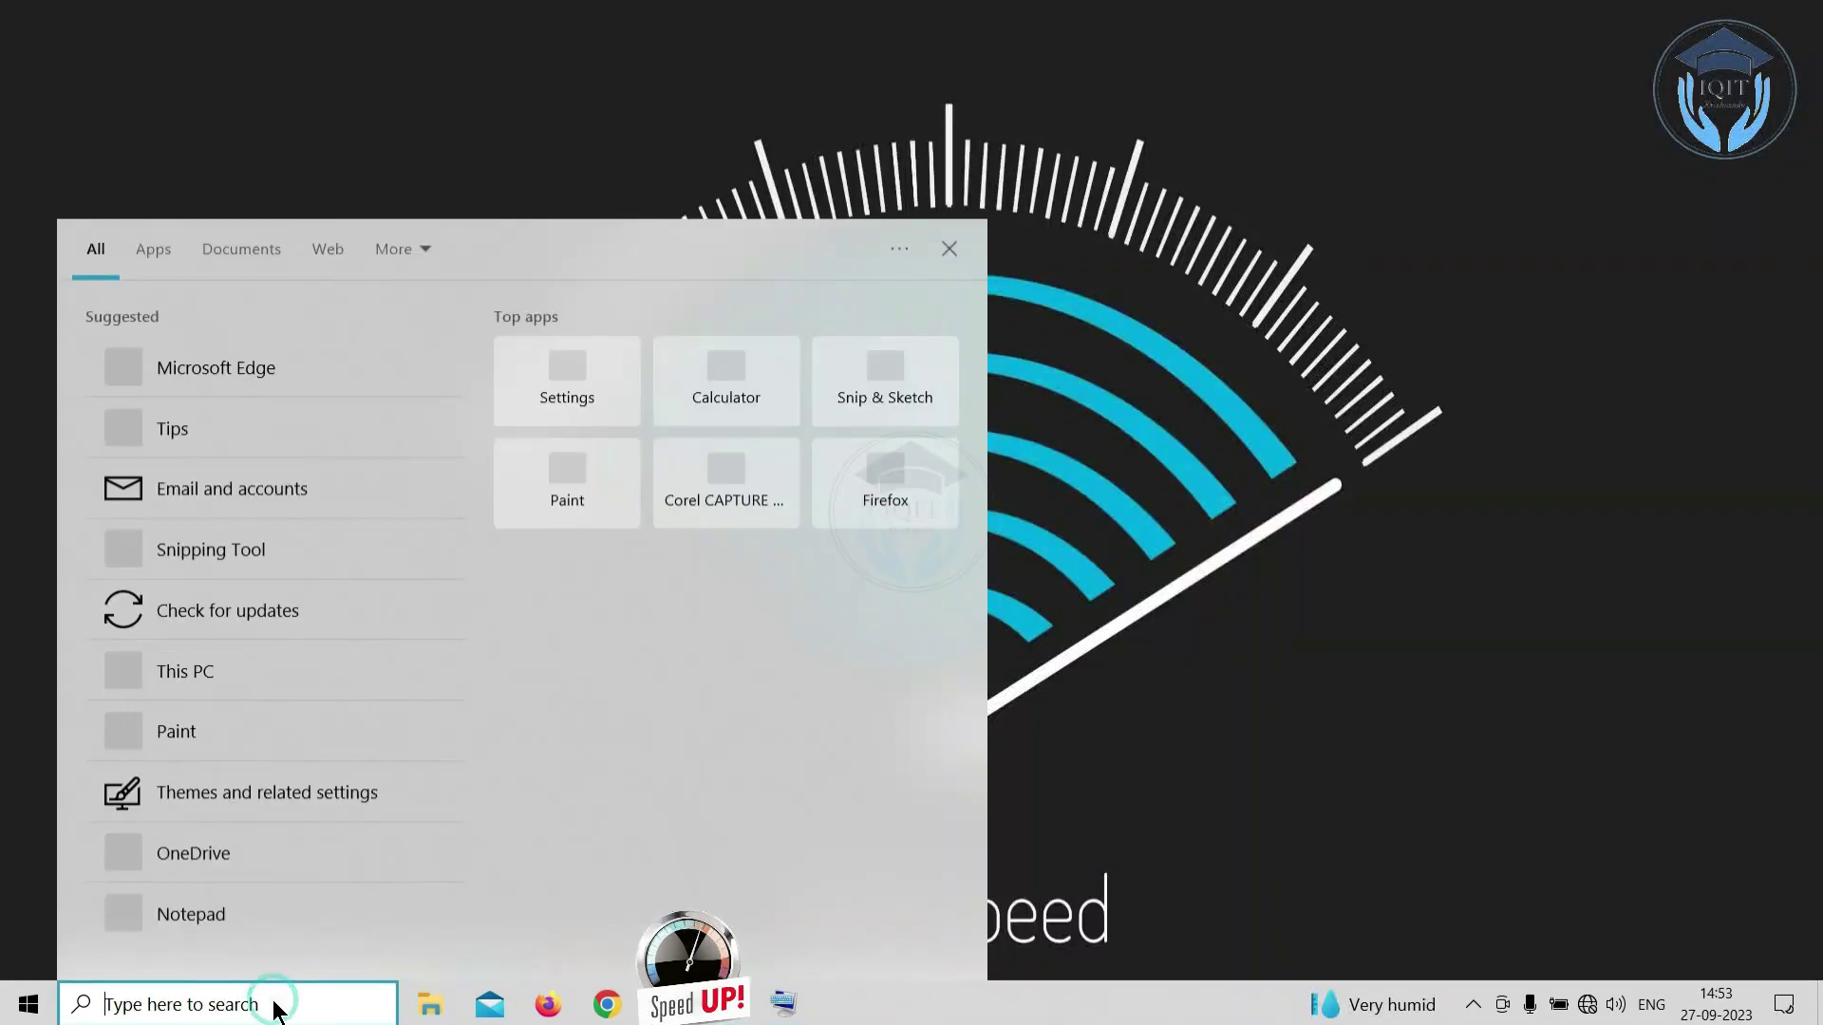
- Open Run from search and run 'temp' to open the Windows TEMP folder
type("run")
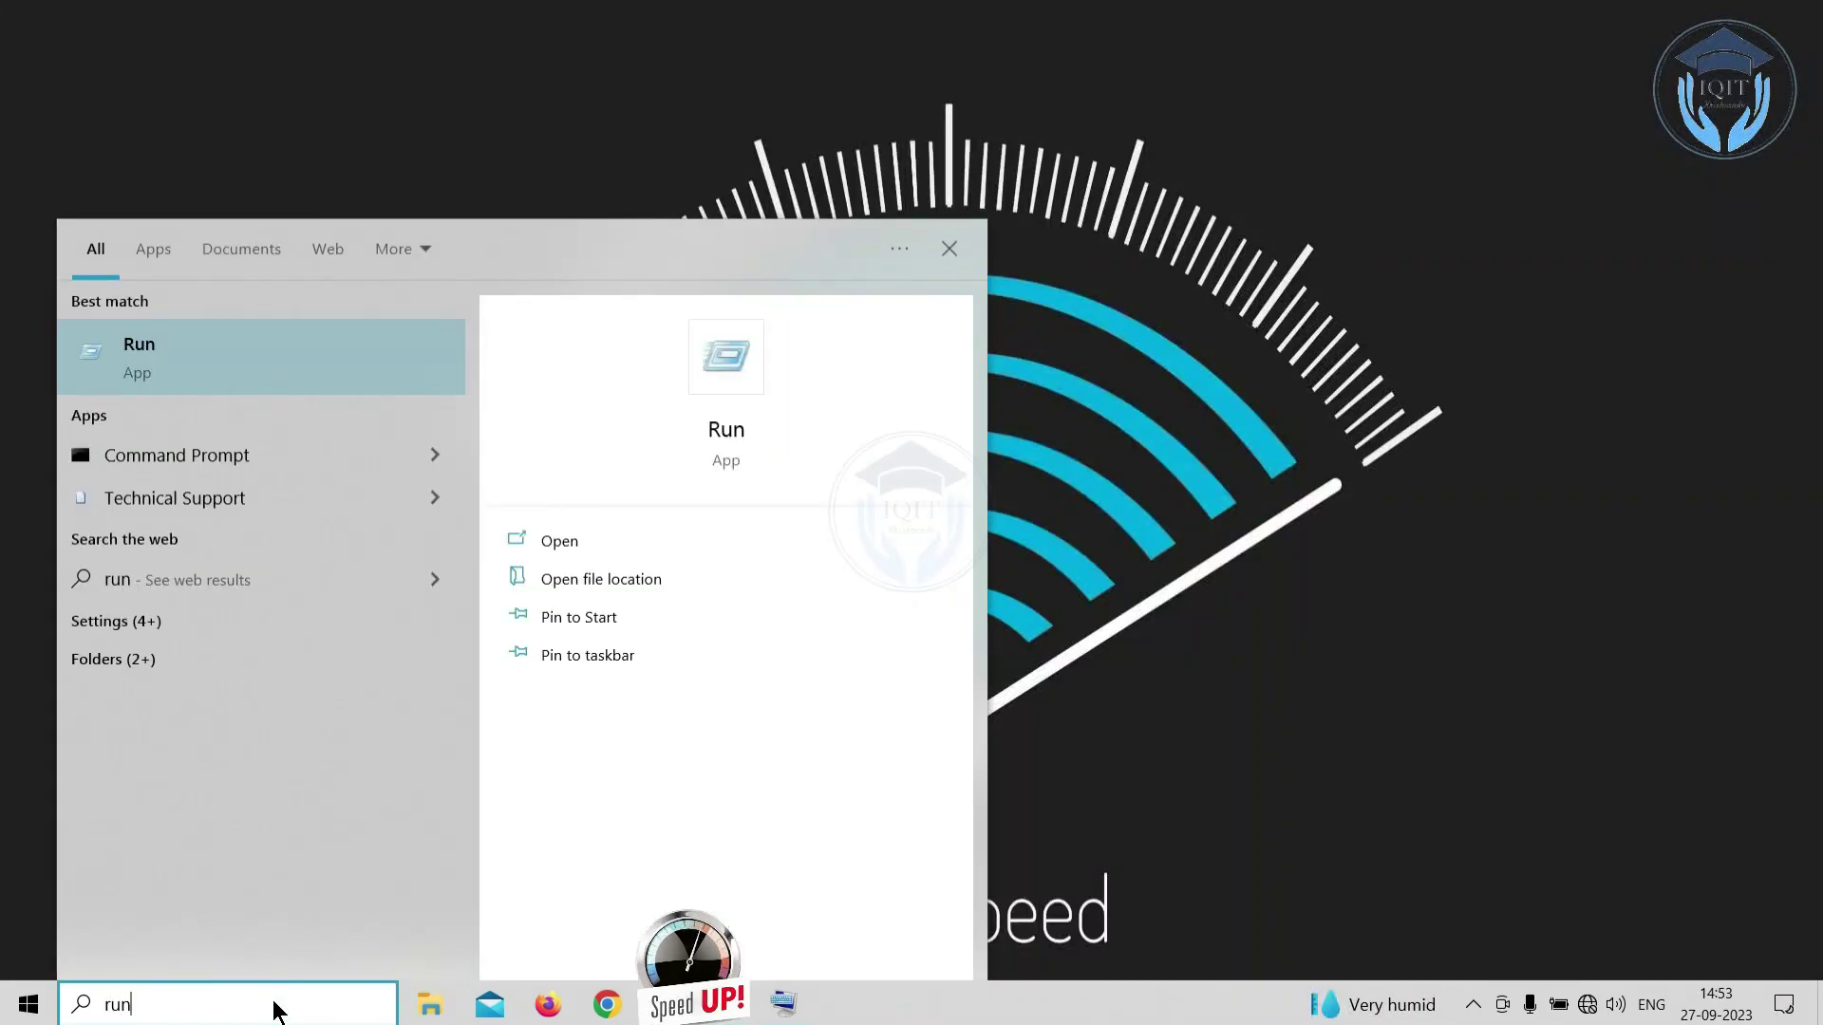
left_click(167, 367)
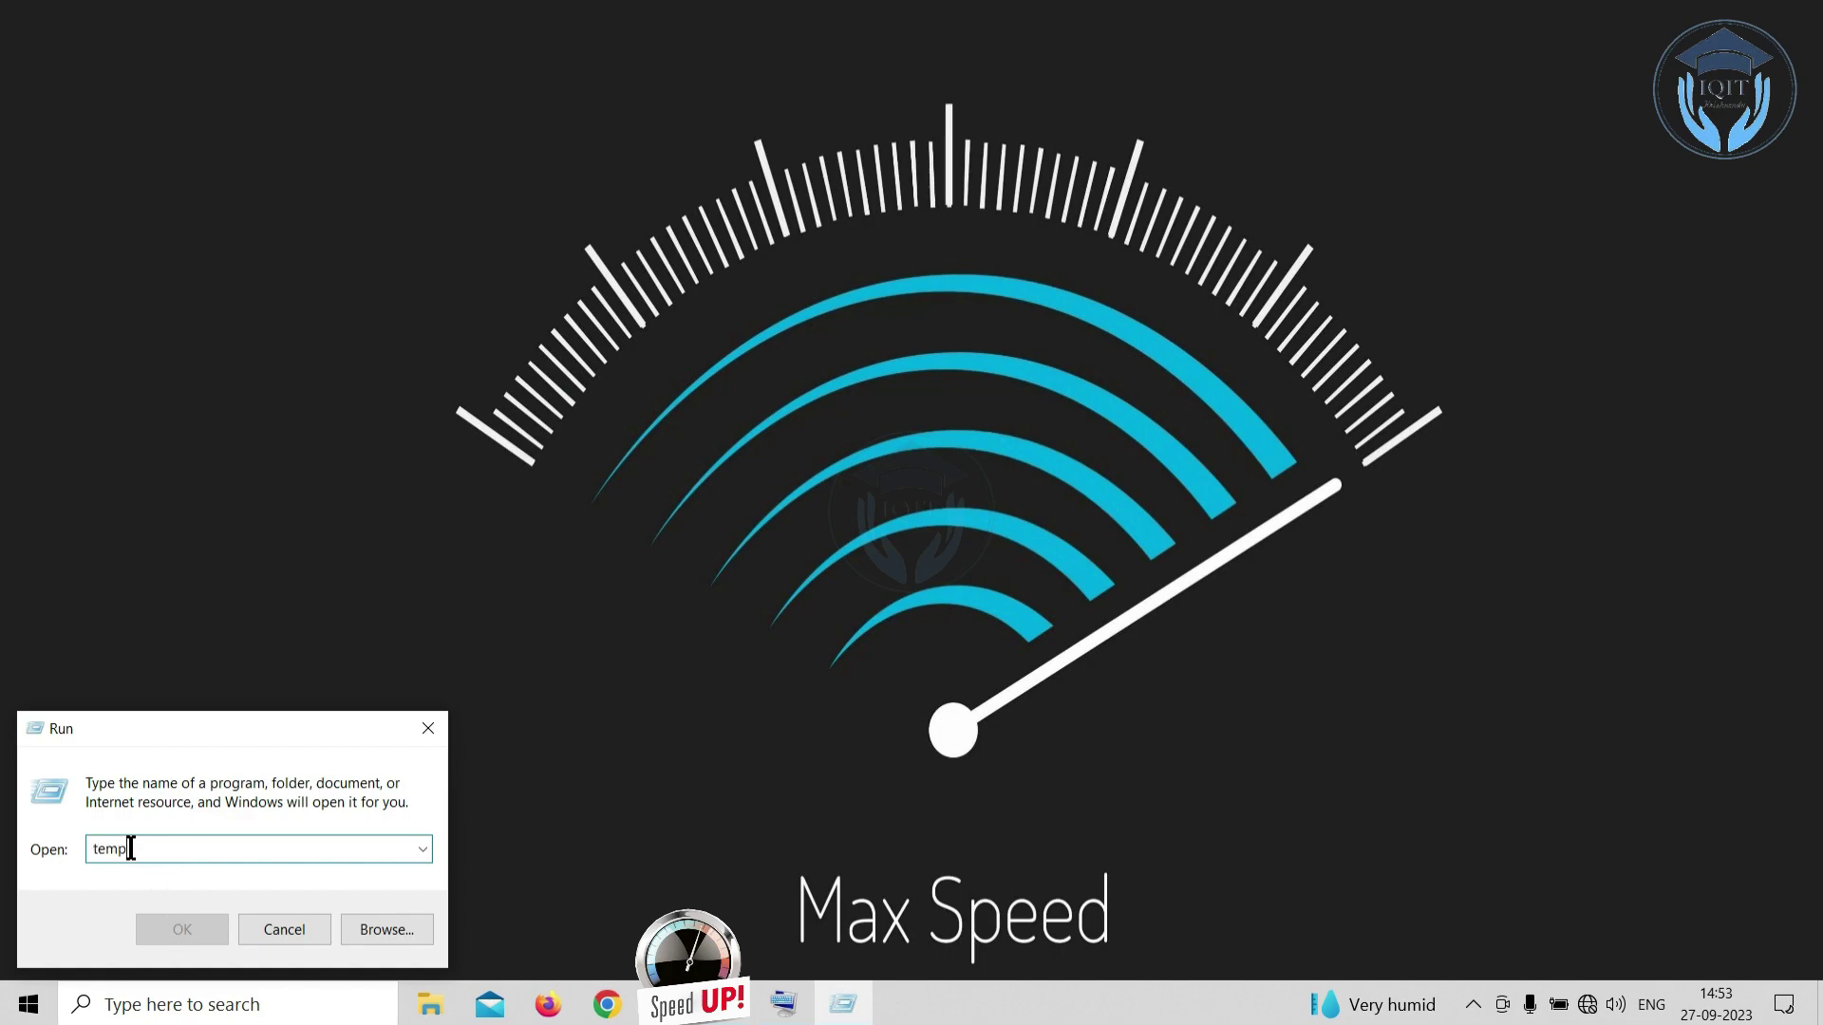
left_click(182, 929)
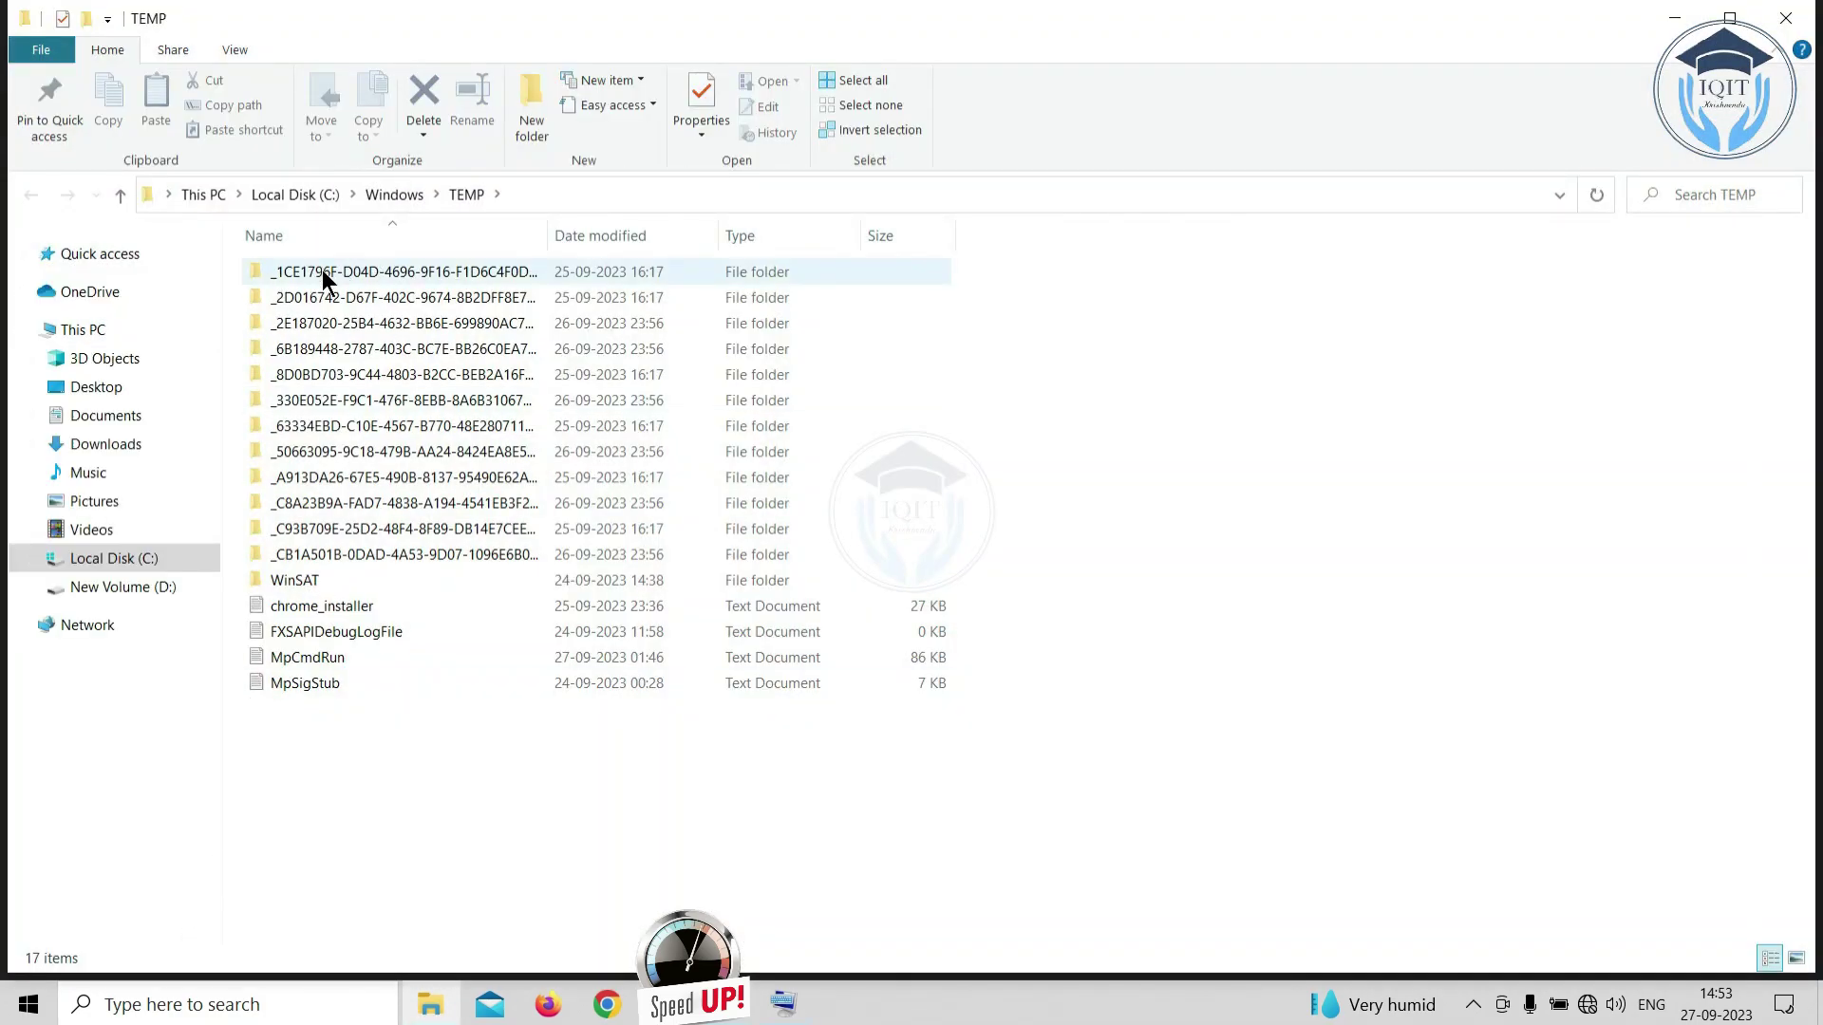
- Select all 17 TEMP items and delete them, granting admin permission for all items
left_click(781, 1002)
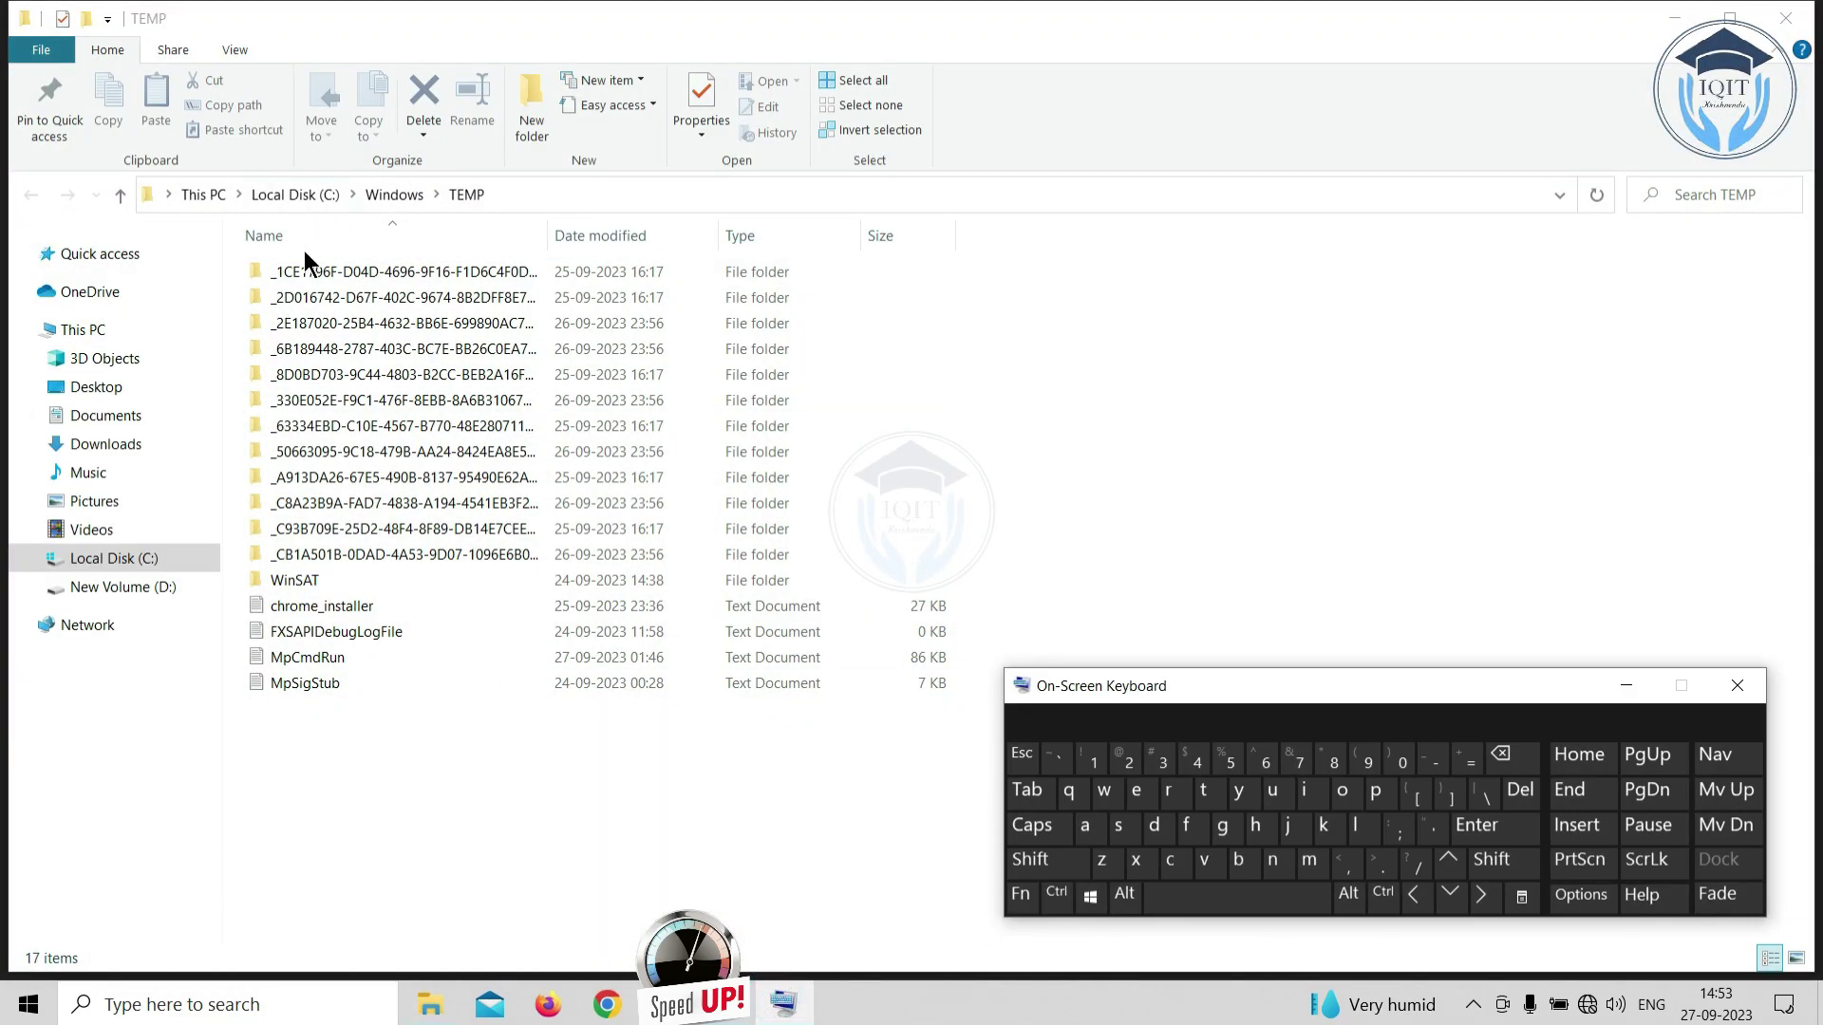
left_click(304, 275)
left_click(1057, 893)
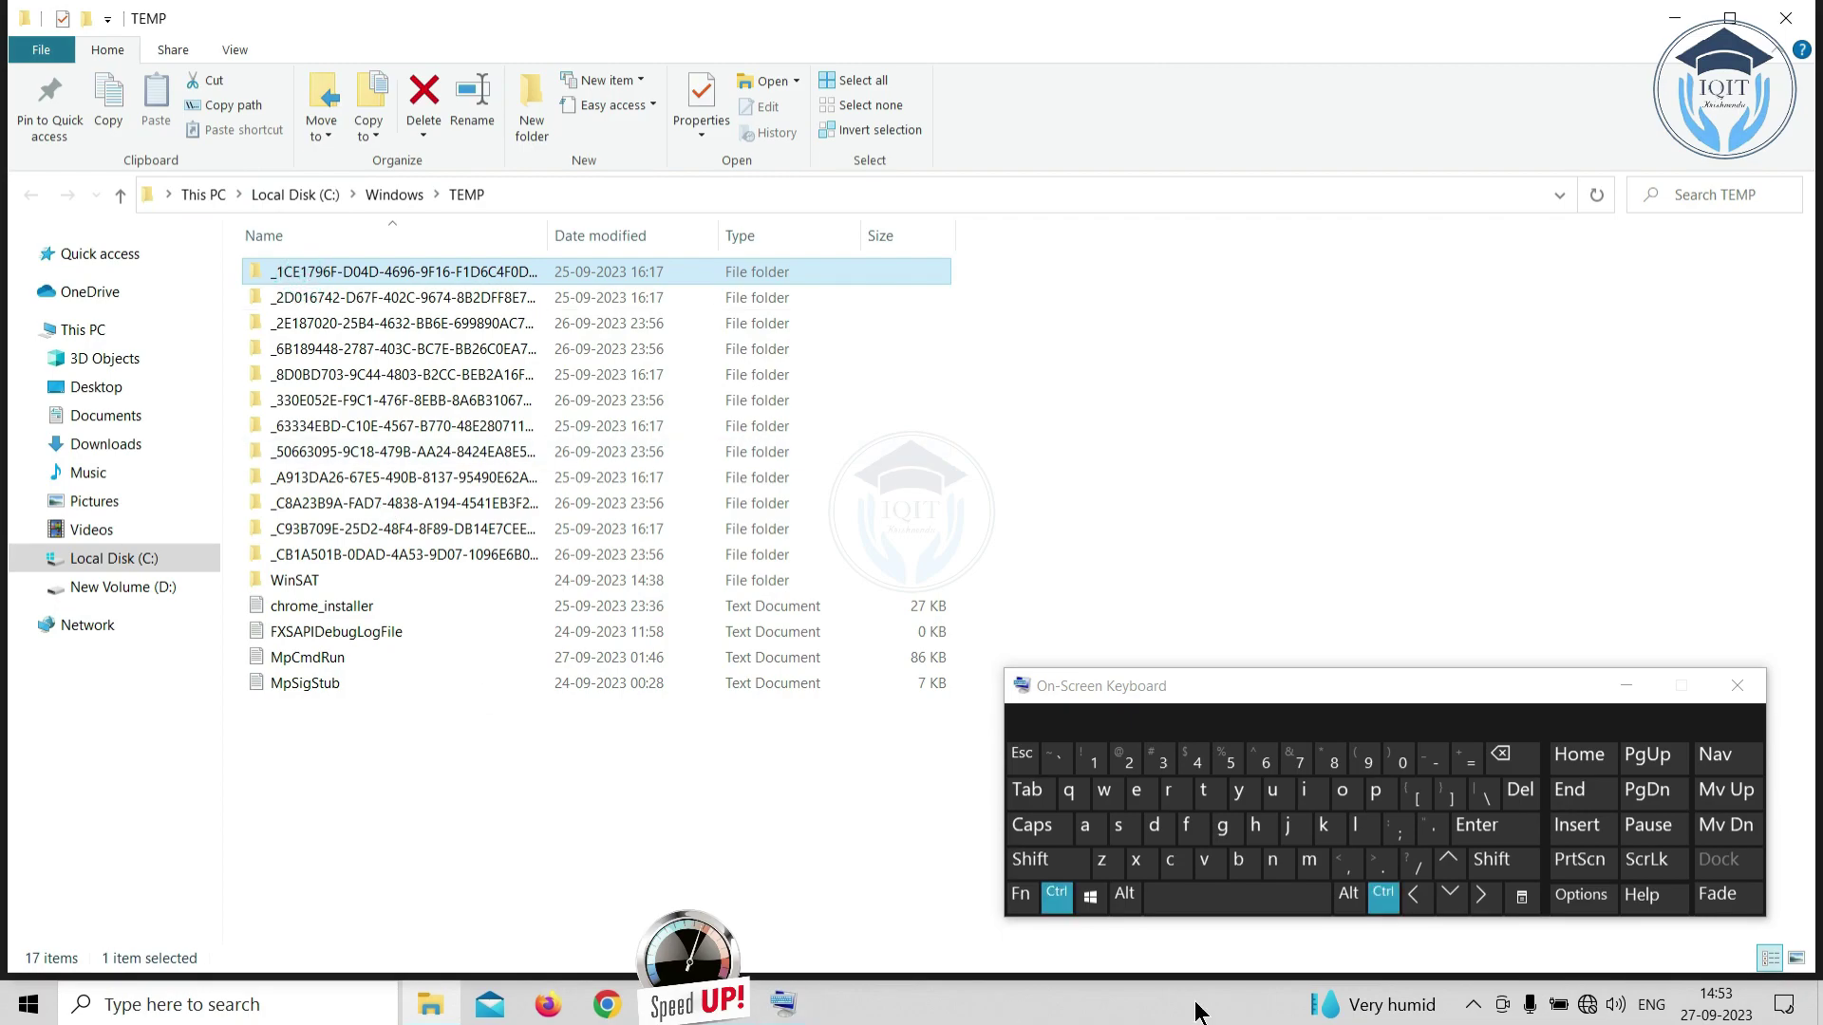
left_click(1085, 826)
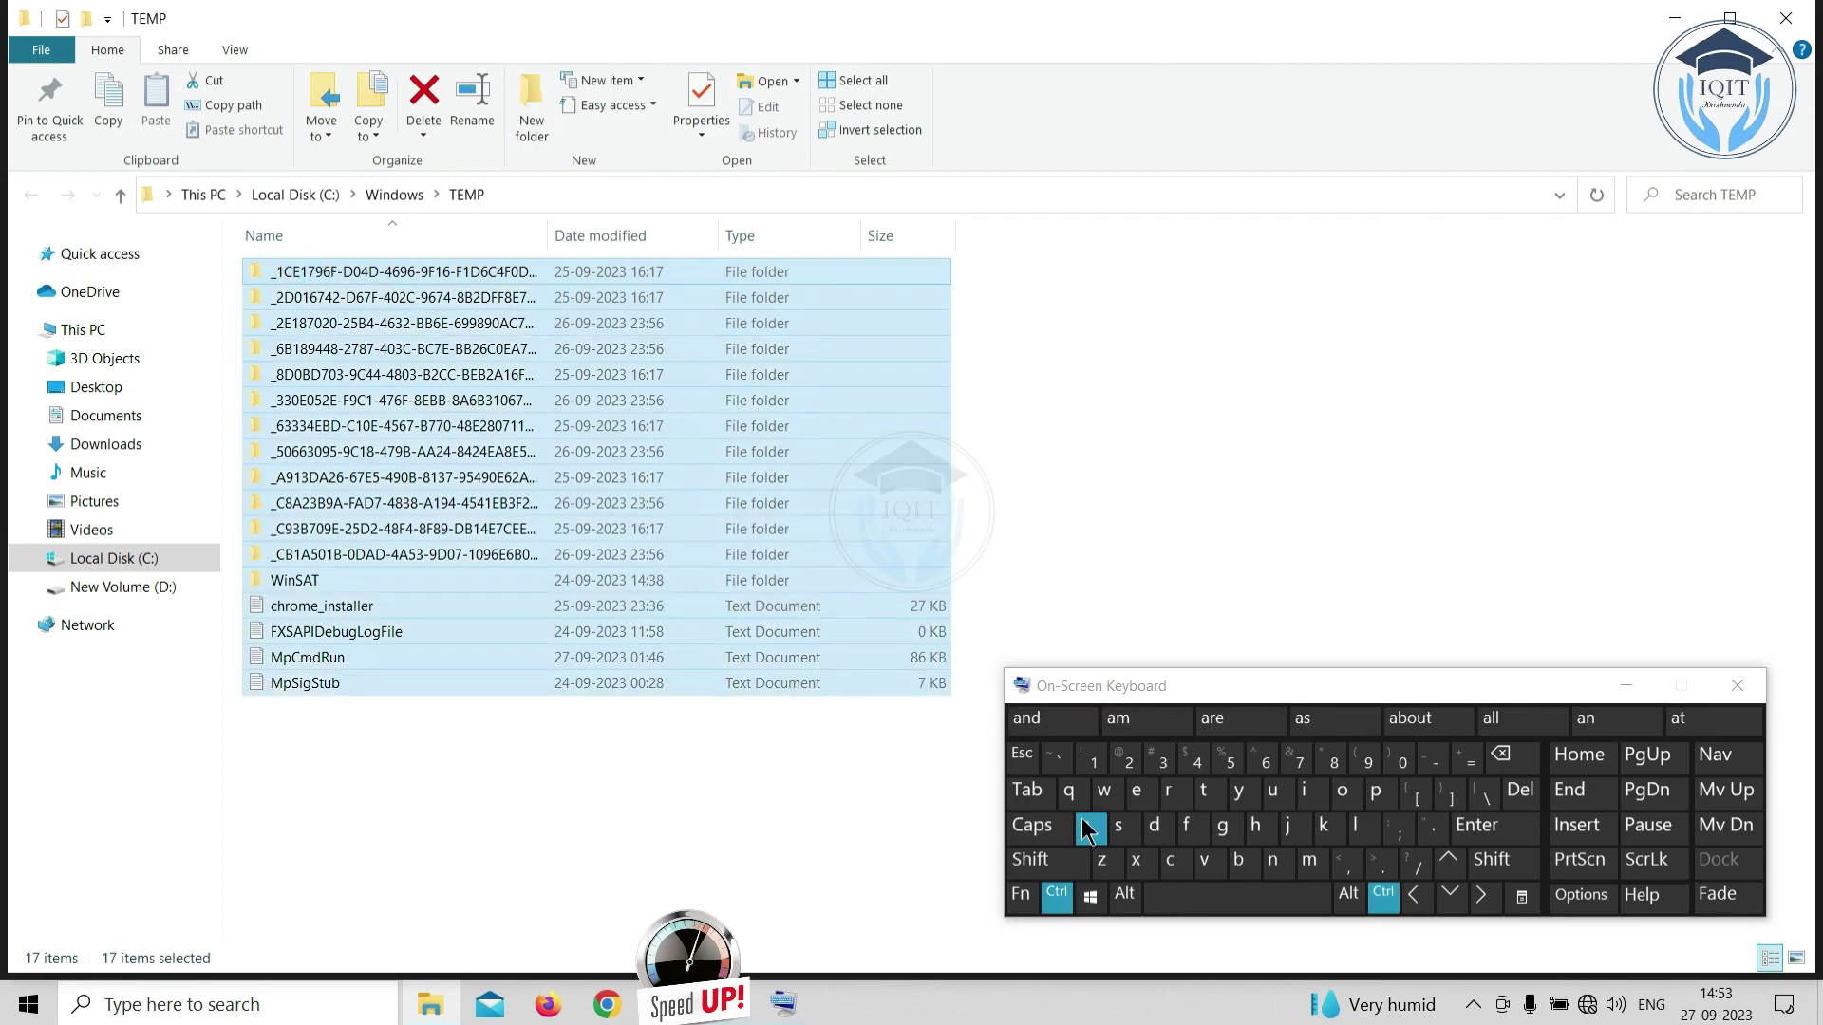
left_click(1519, 790)
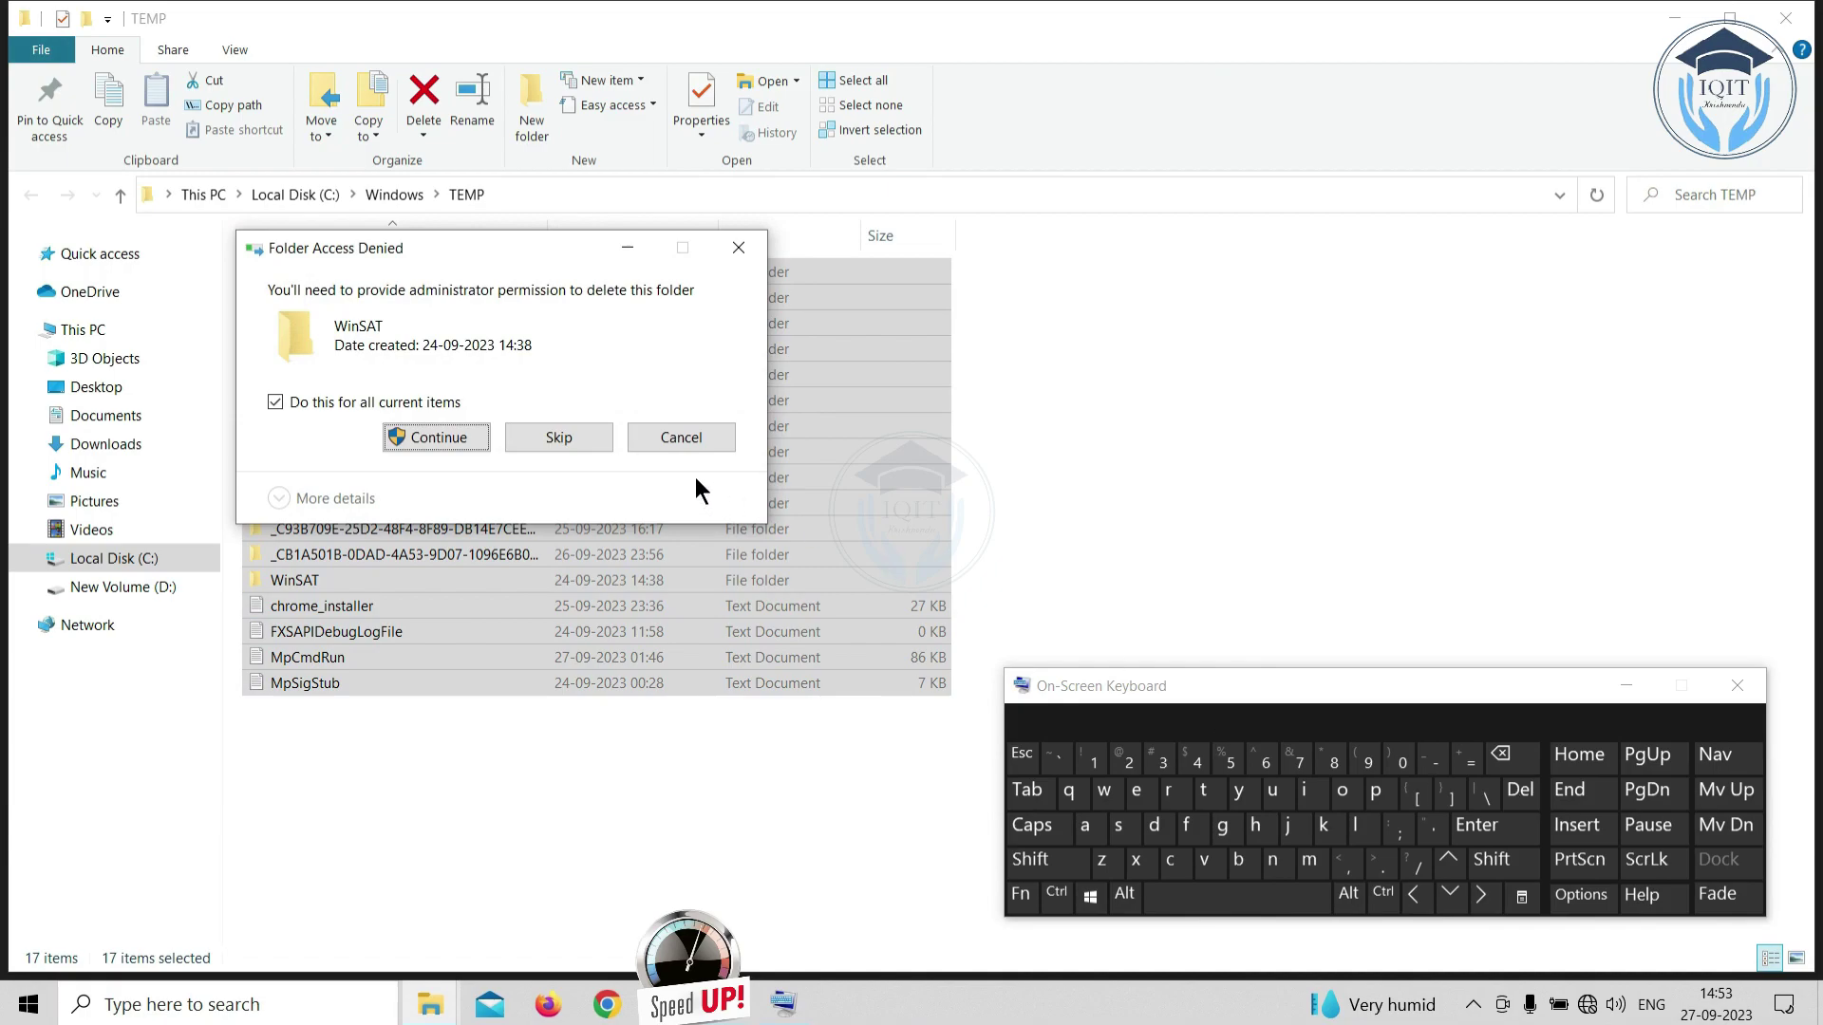
left_click(310, 406)
left_click(456, 435)
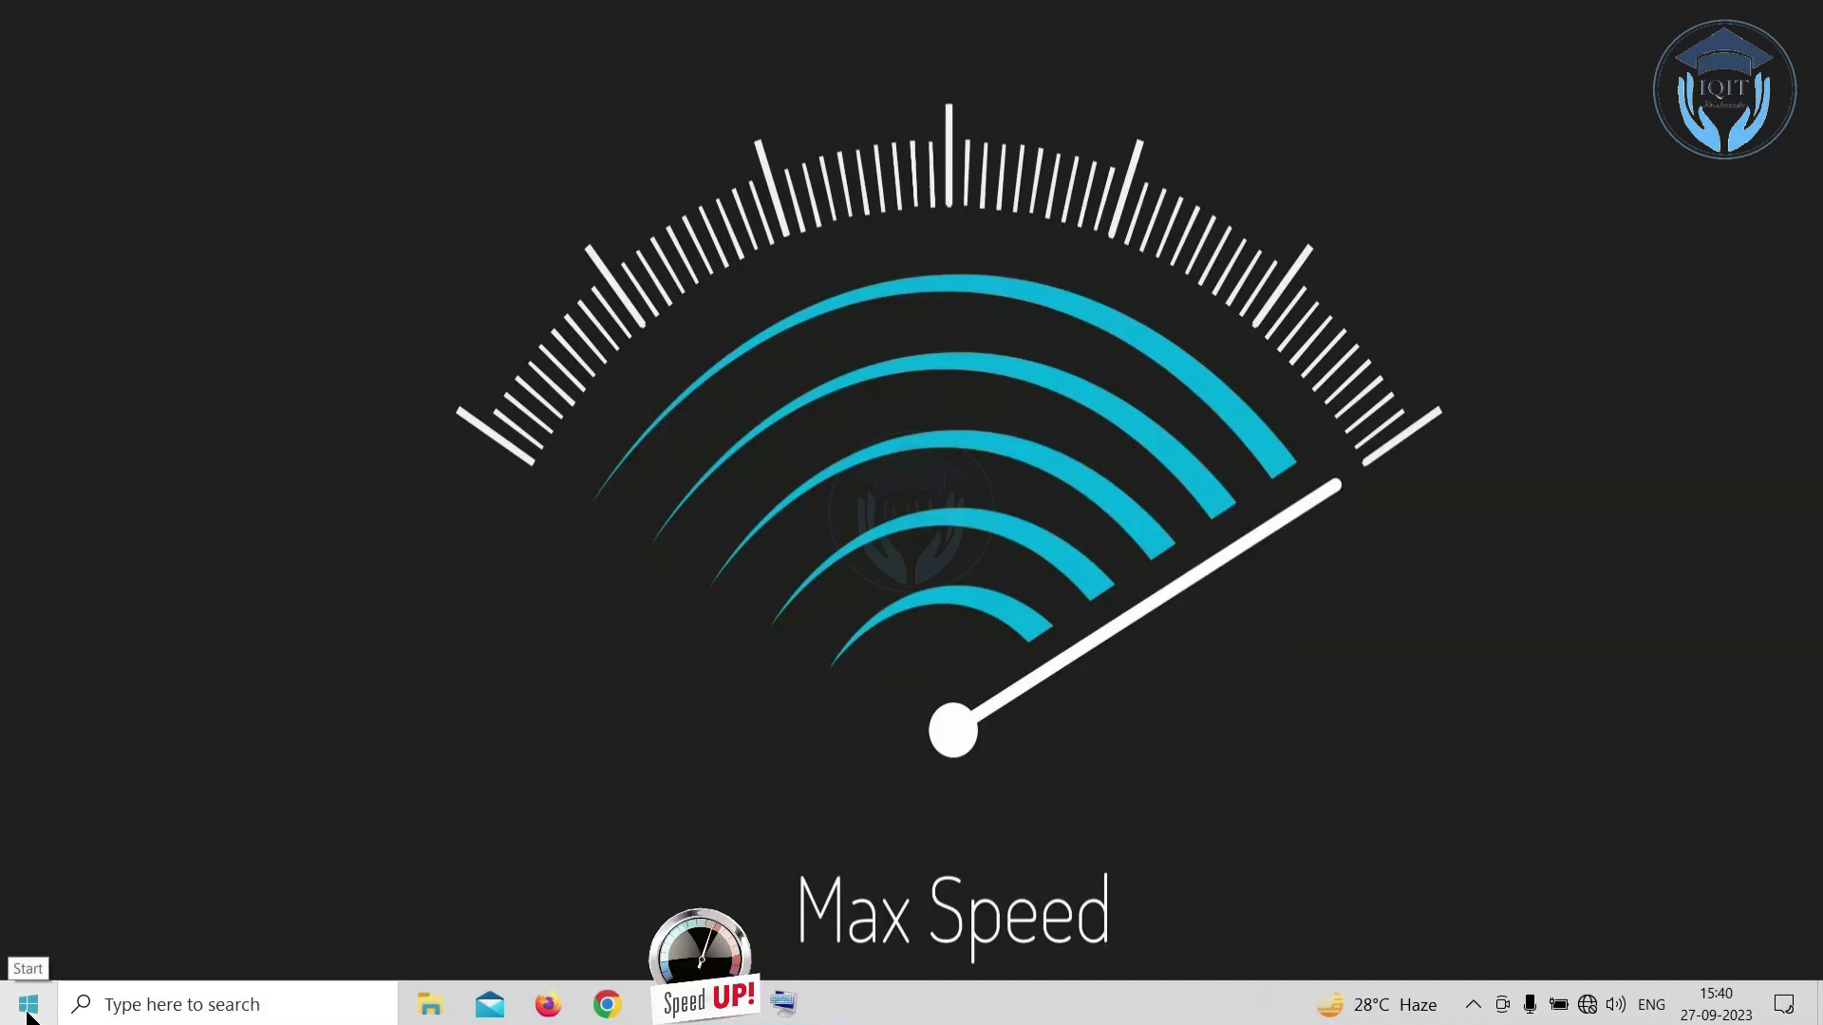
key("super+r")
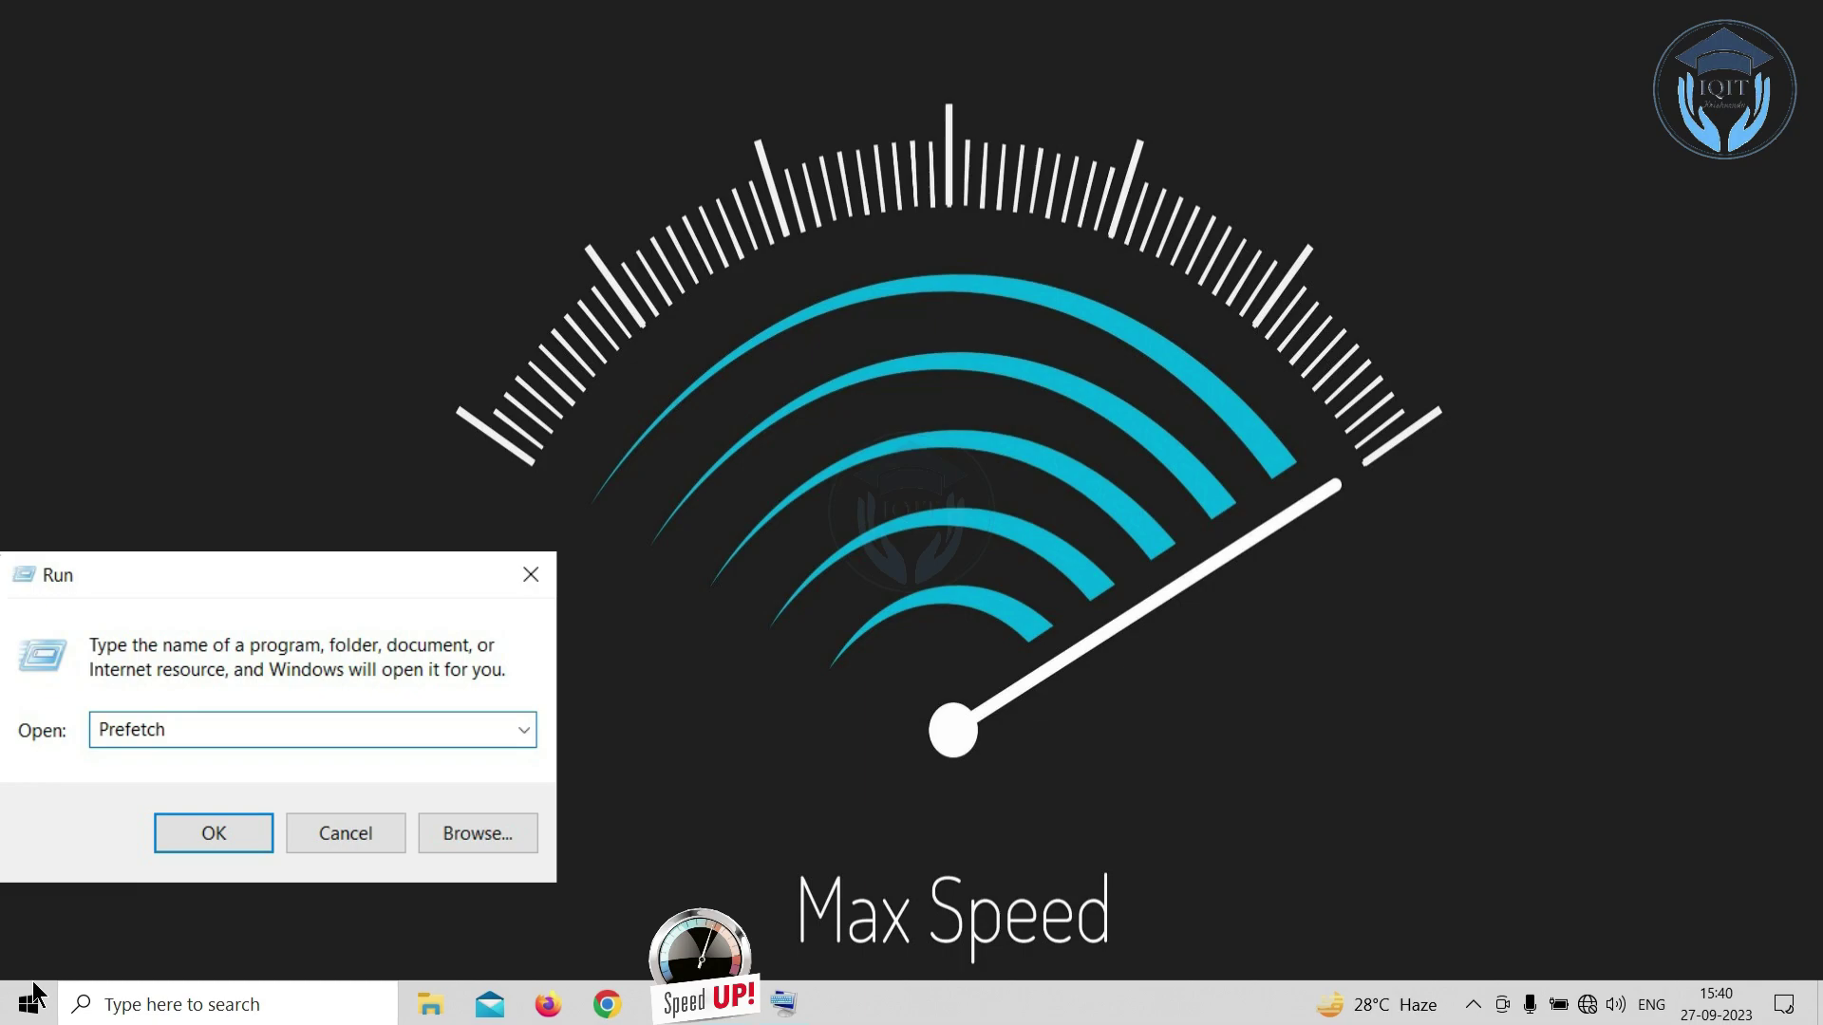
- Open the prefetch folder via Run from the Start quick menu
key("Return")
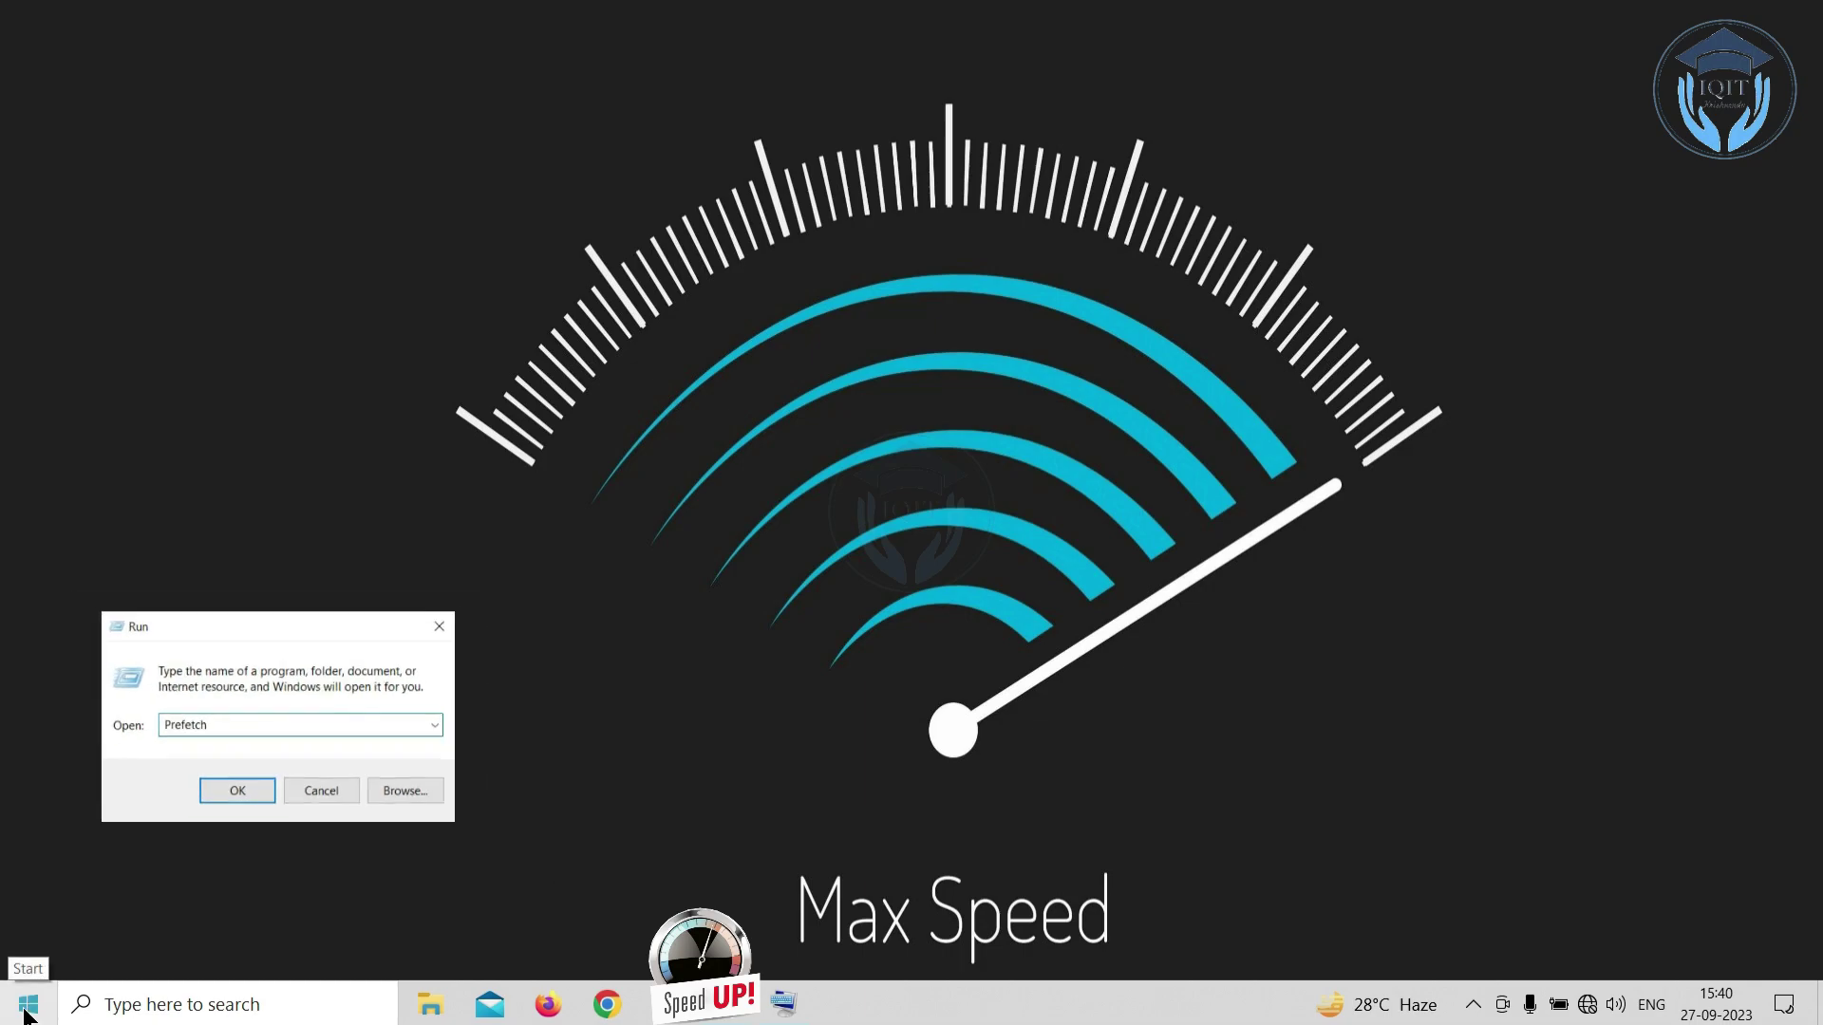
right_click(29, 1012)
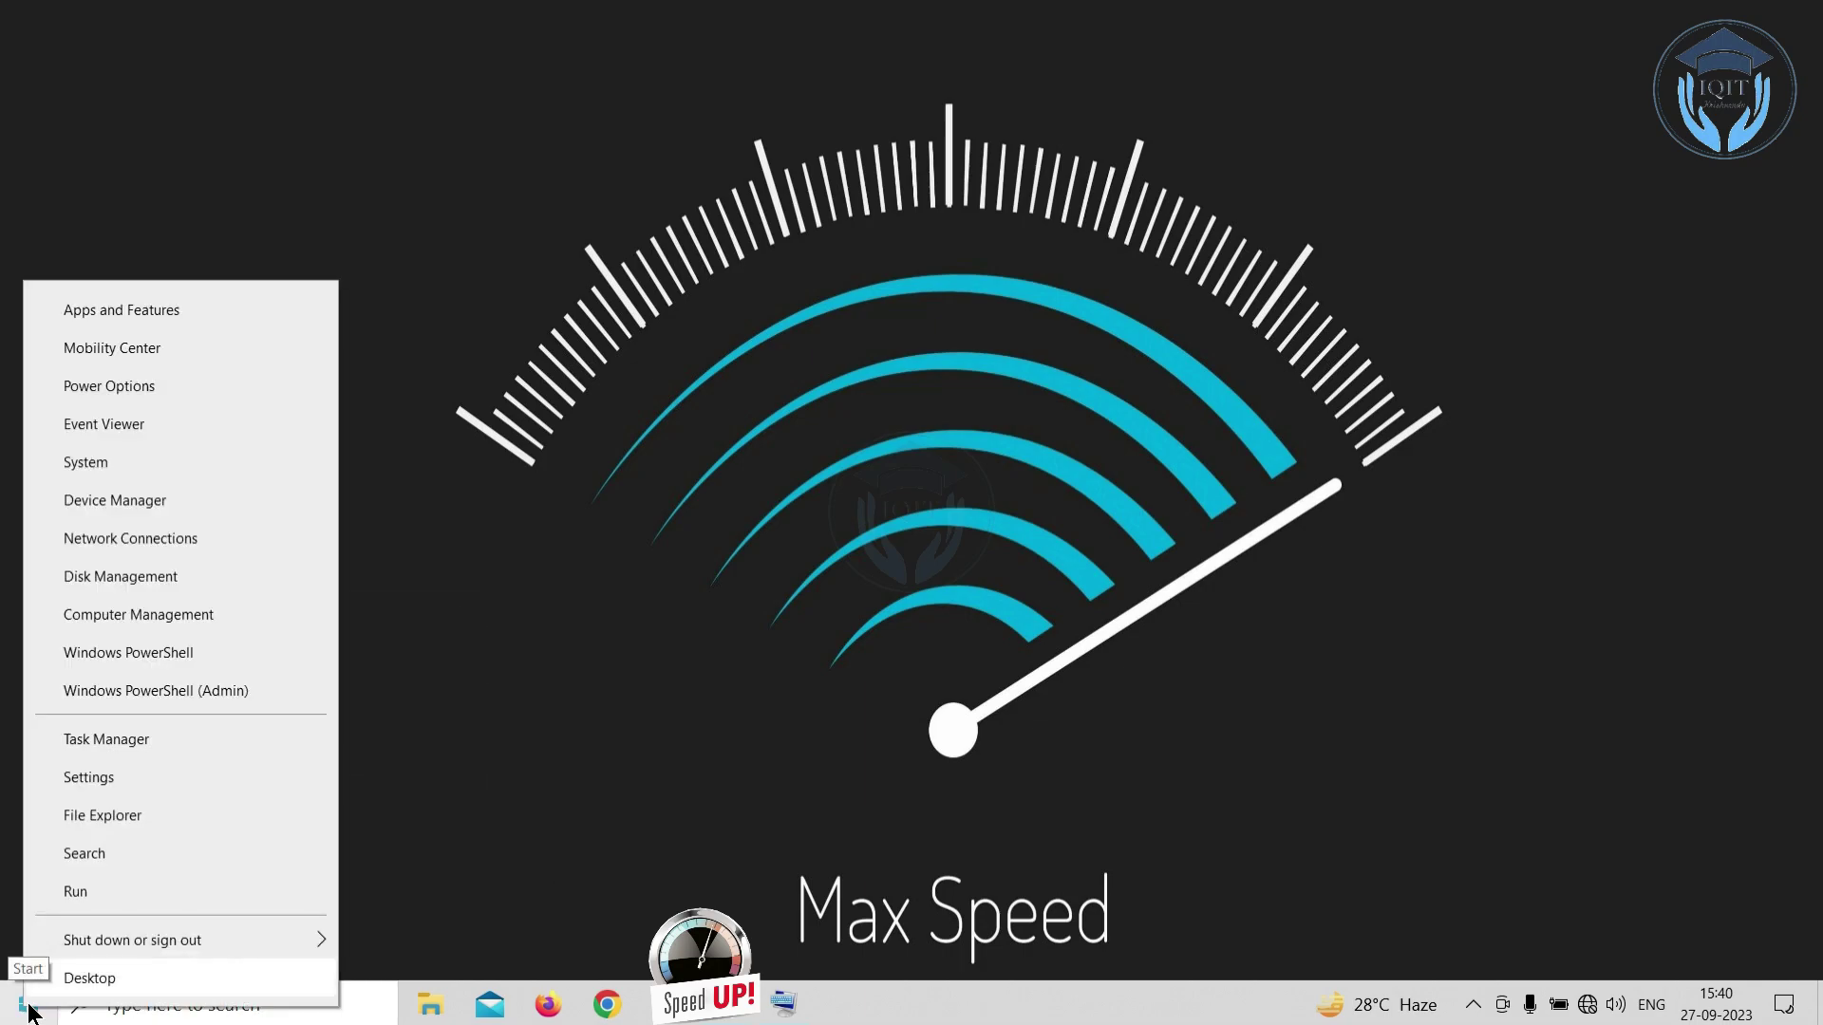
left_click(76, 898)
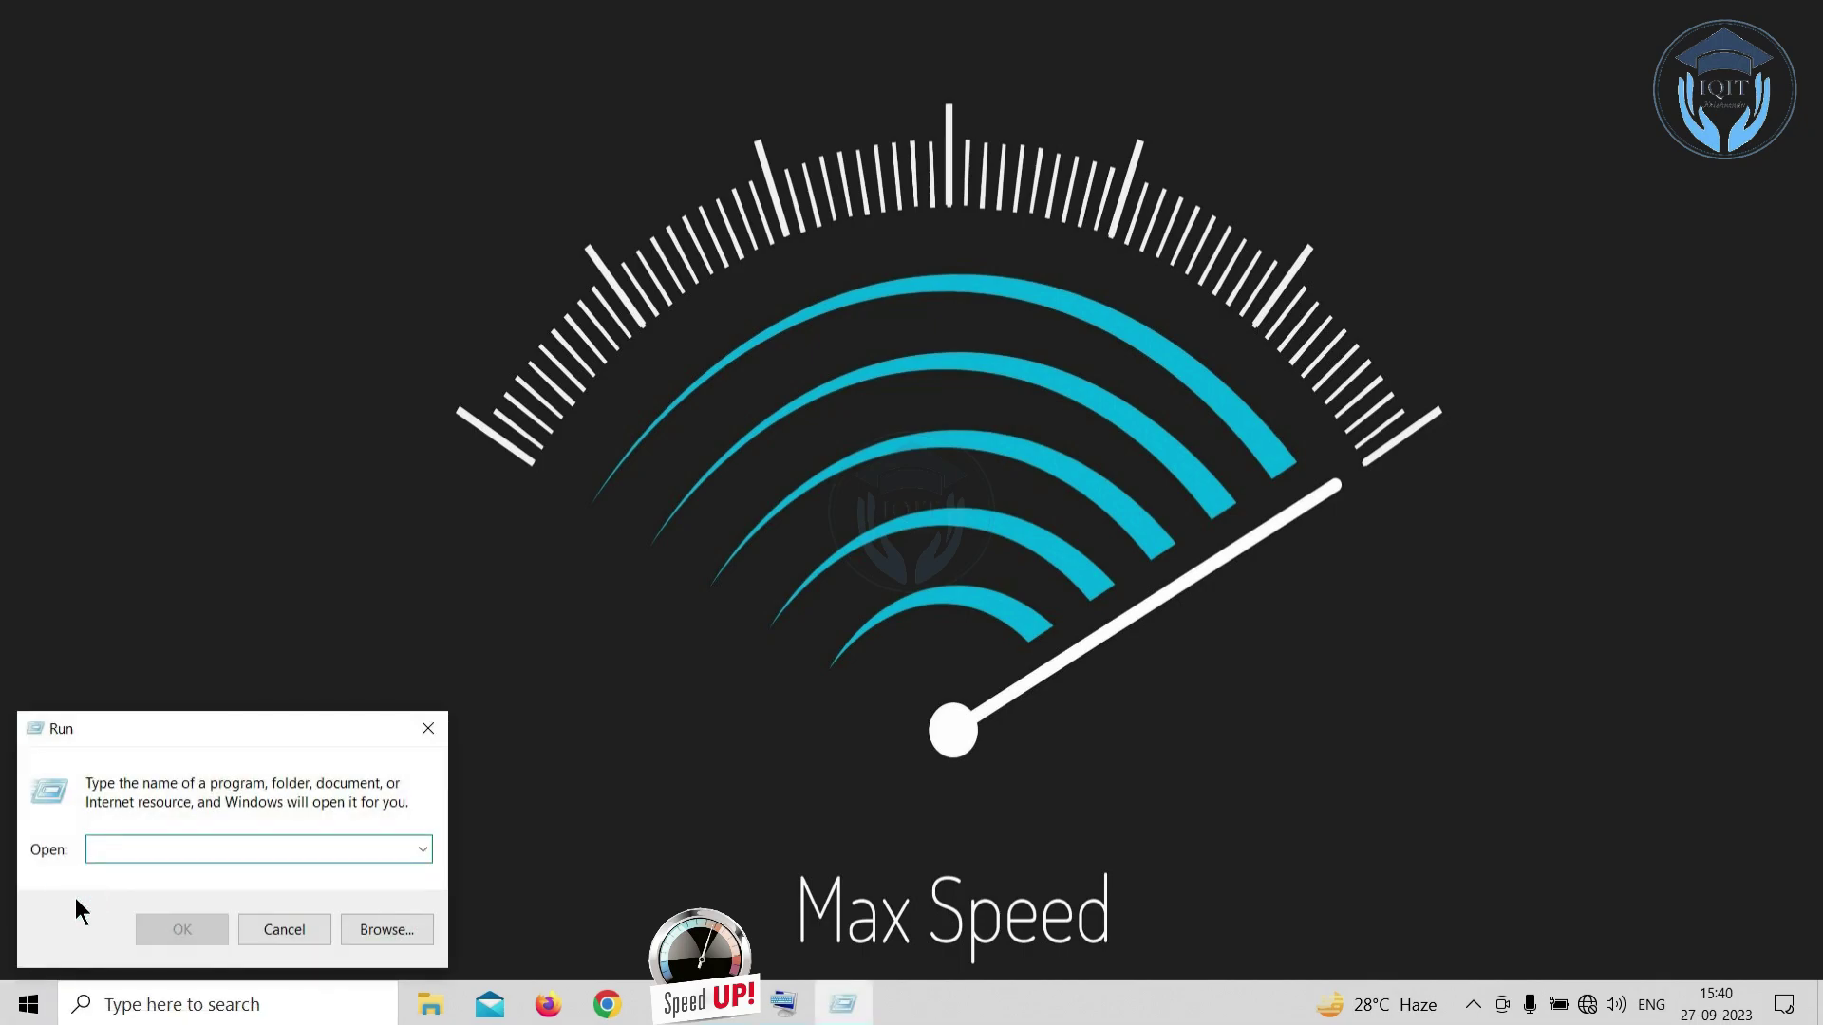
type("prefetch")
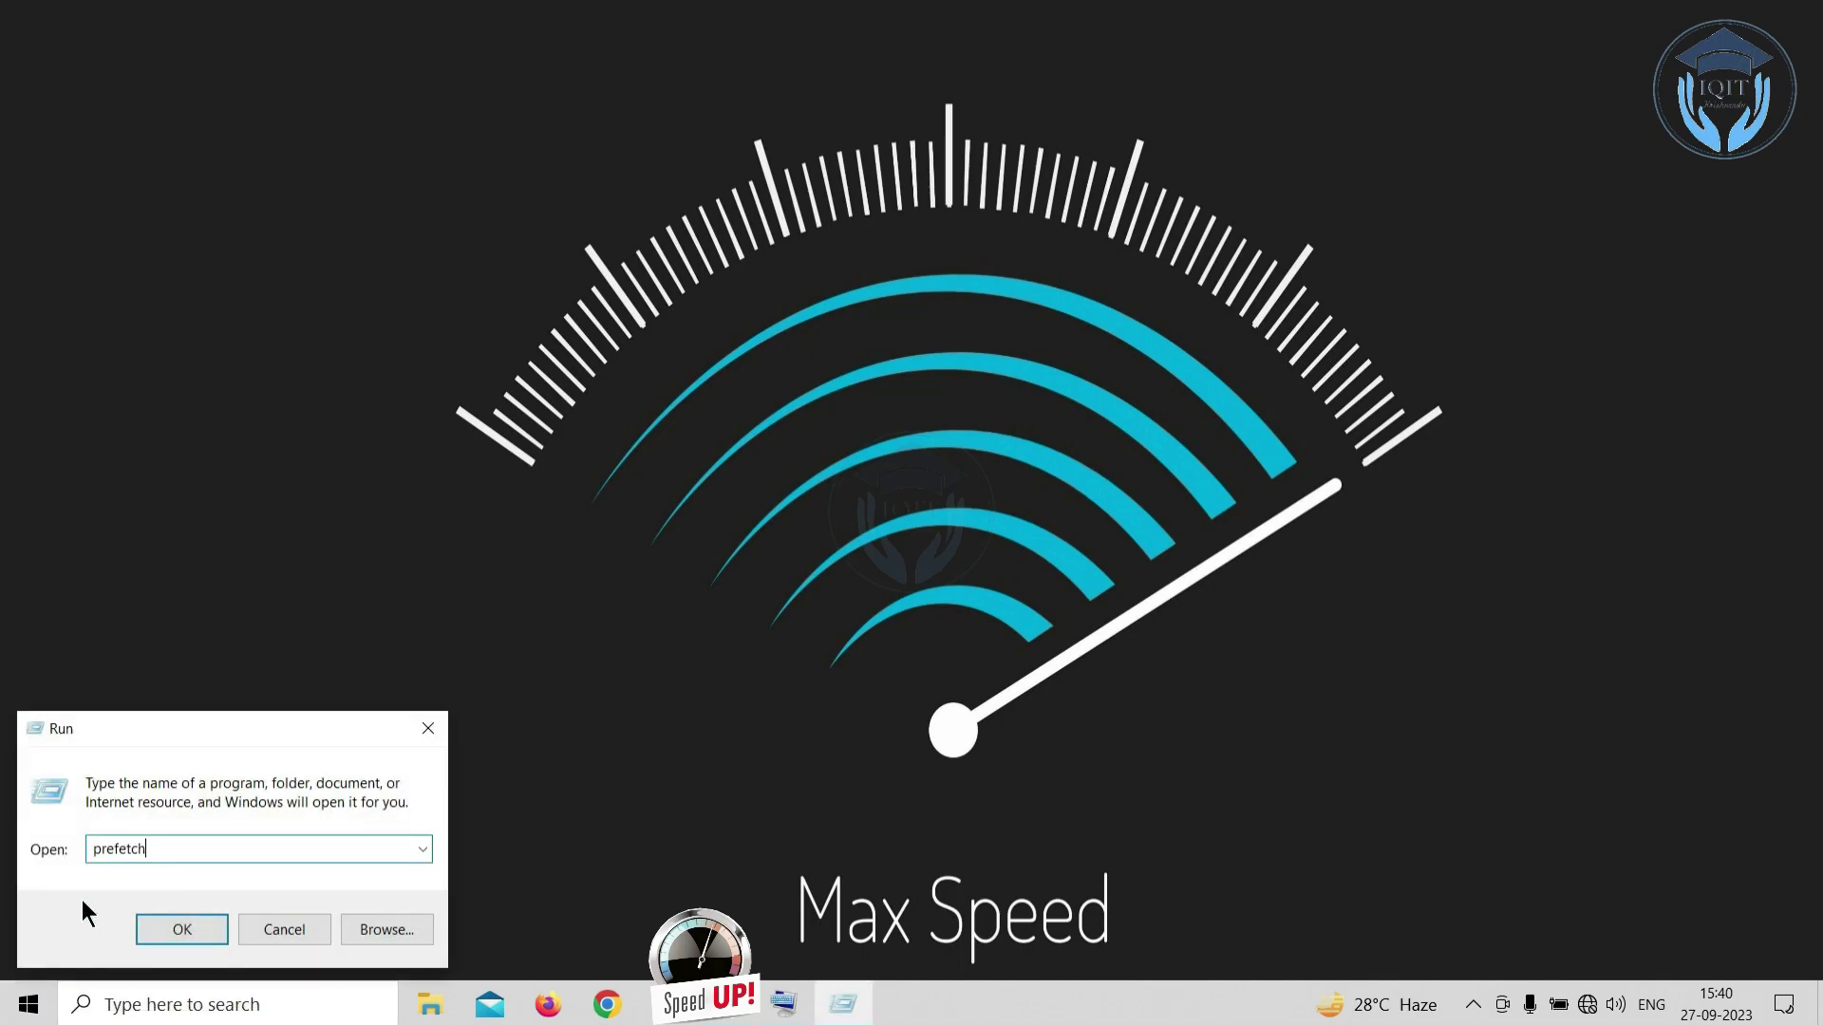
left_click(194, 921)
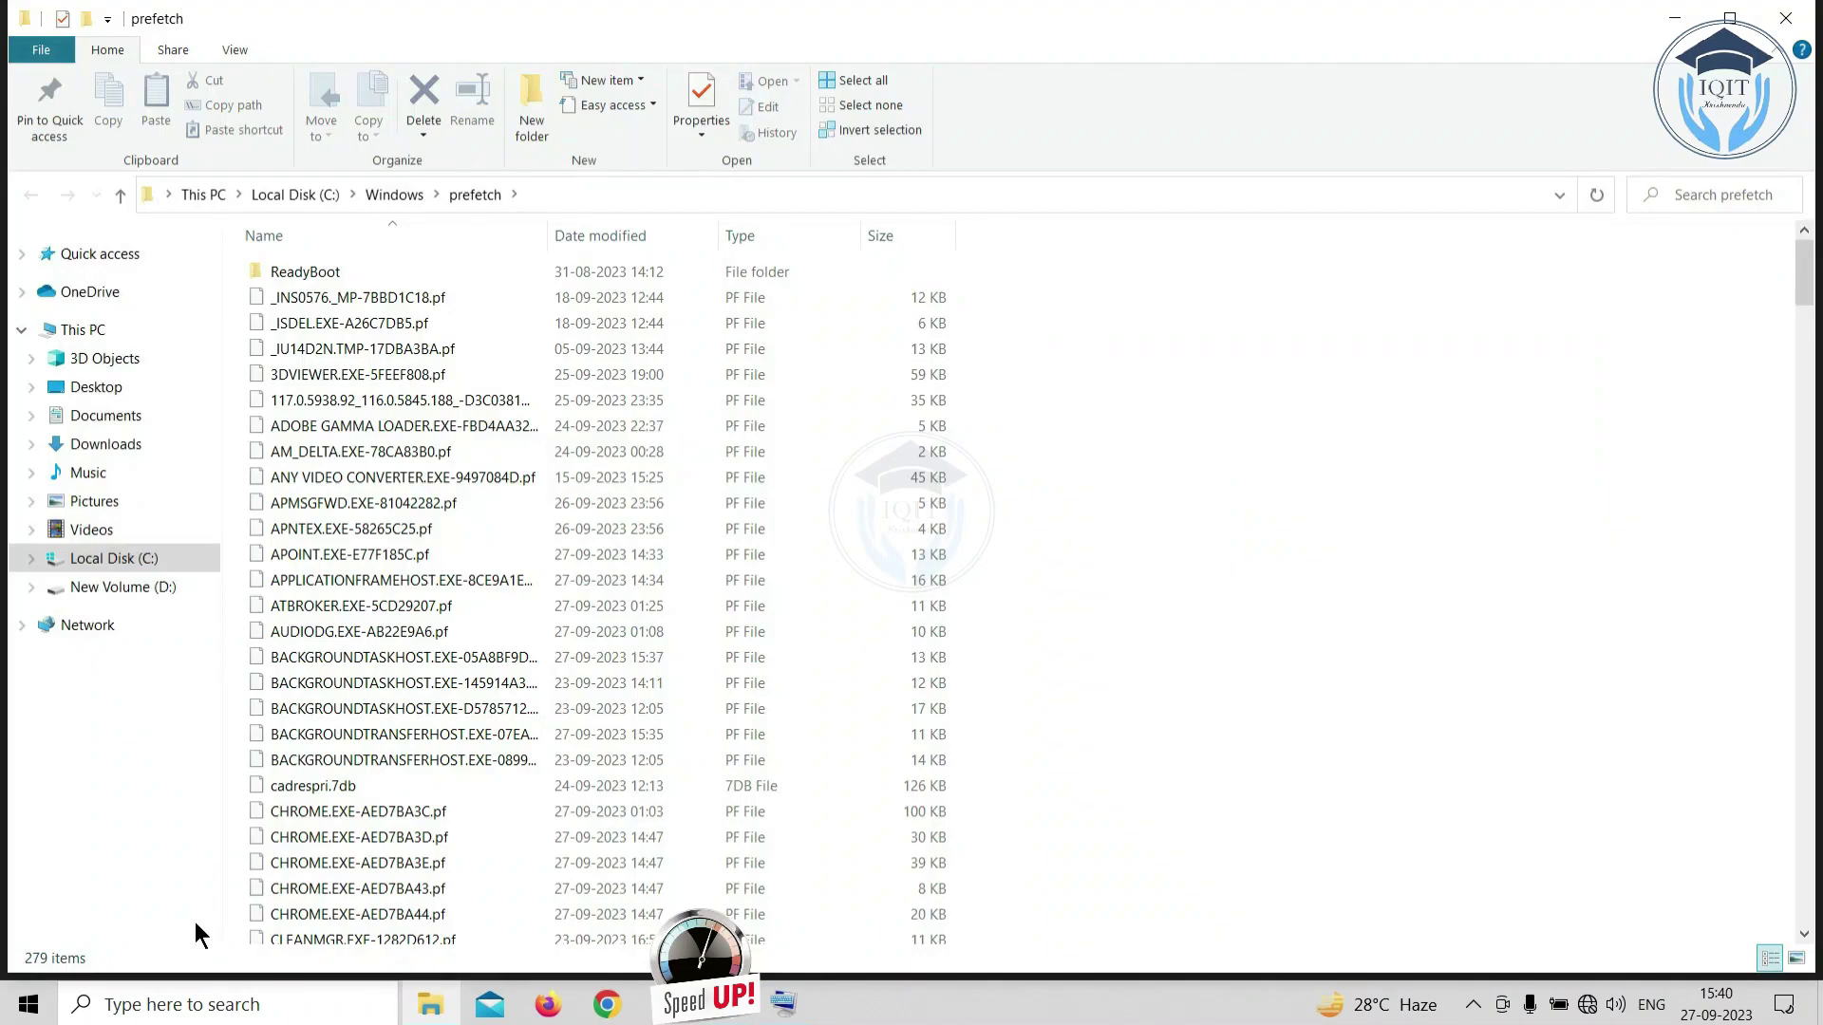
- Select all 279 prefetch files with Ctrl+A and delete them
left_click(784, 1005)
left_click(310, 269)
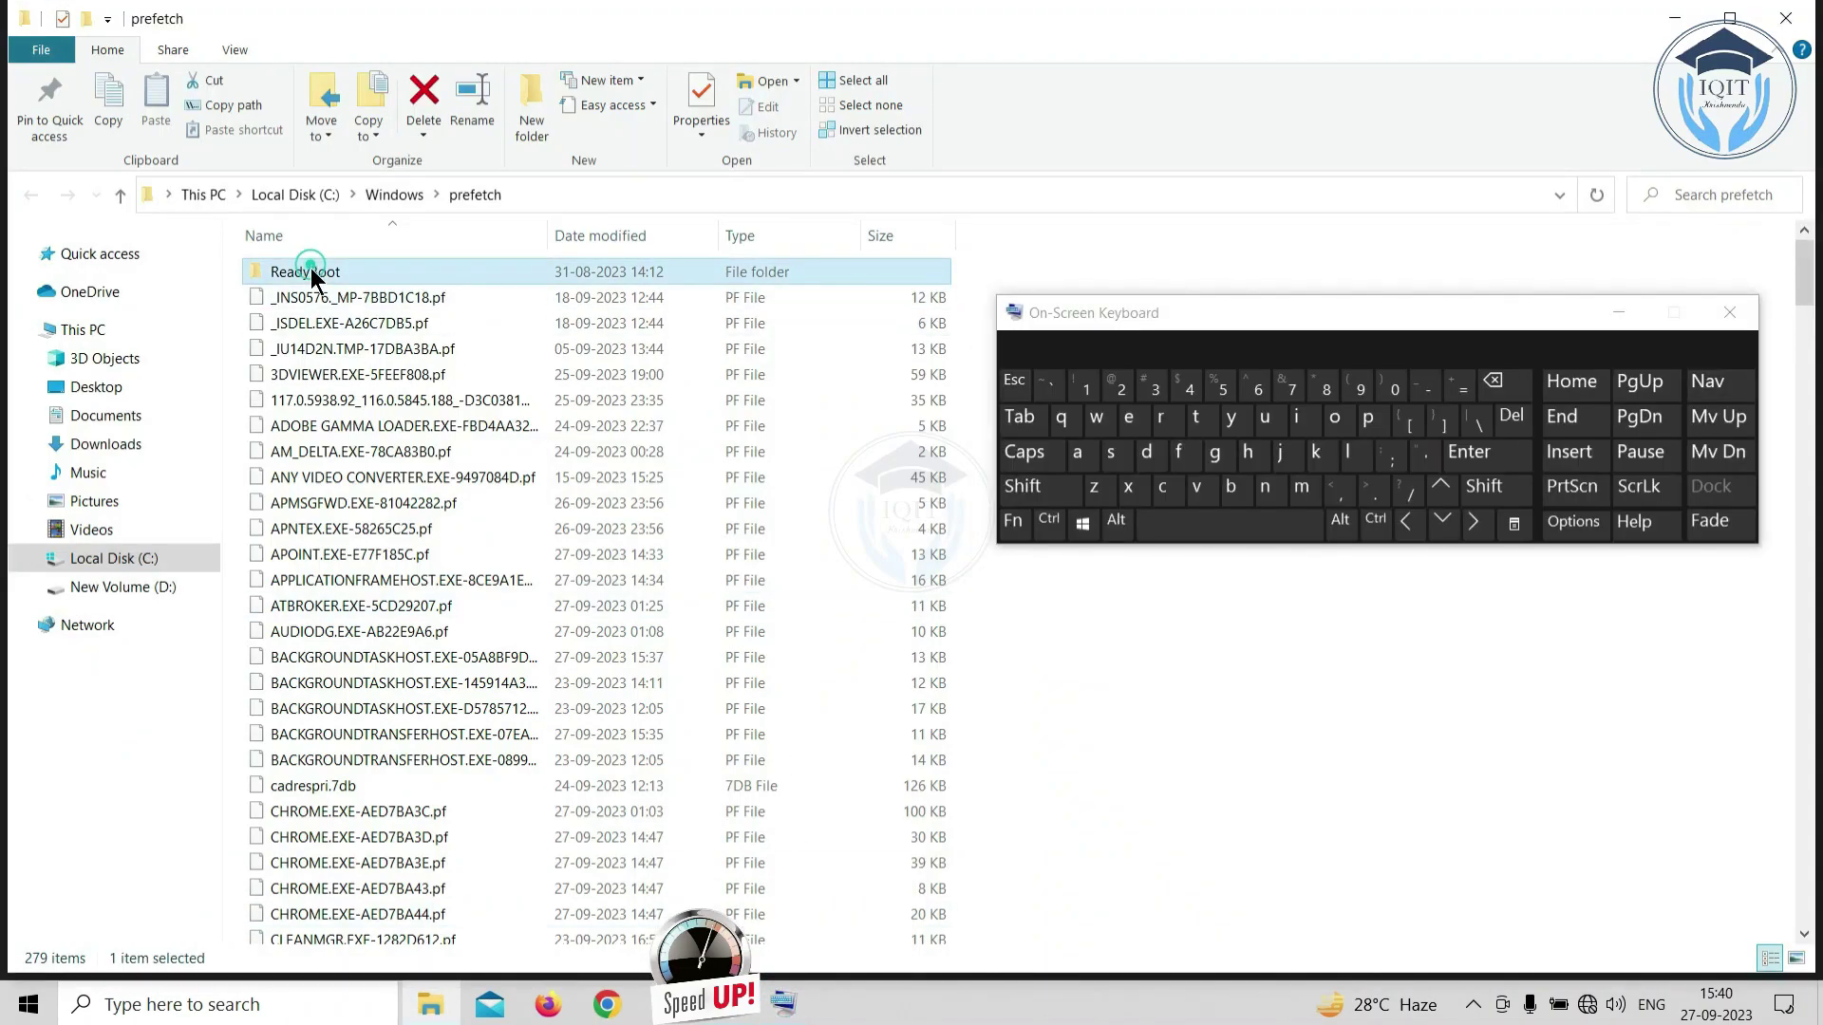
left_click(1049, 519)
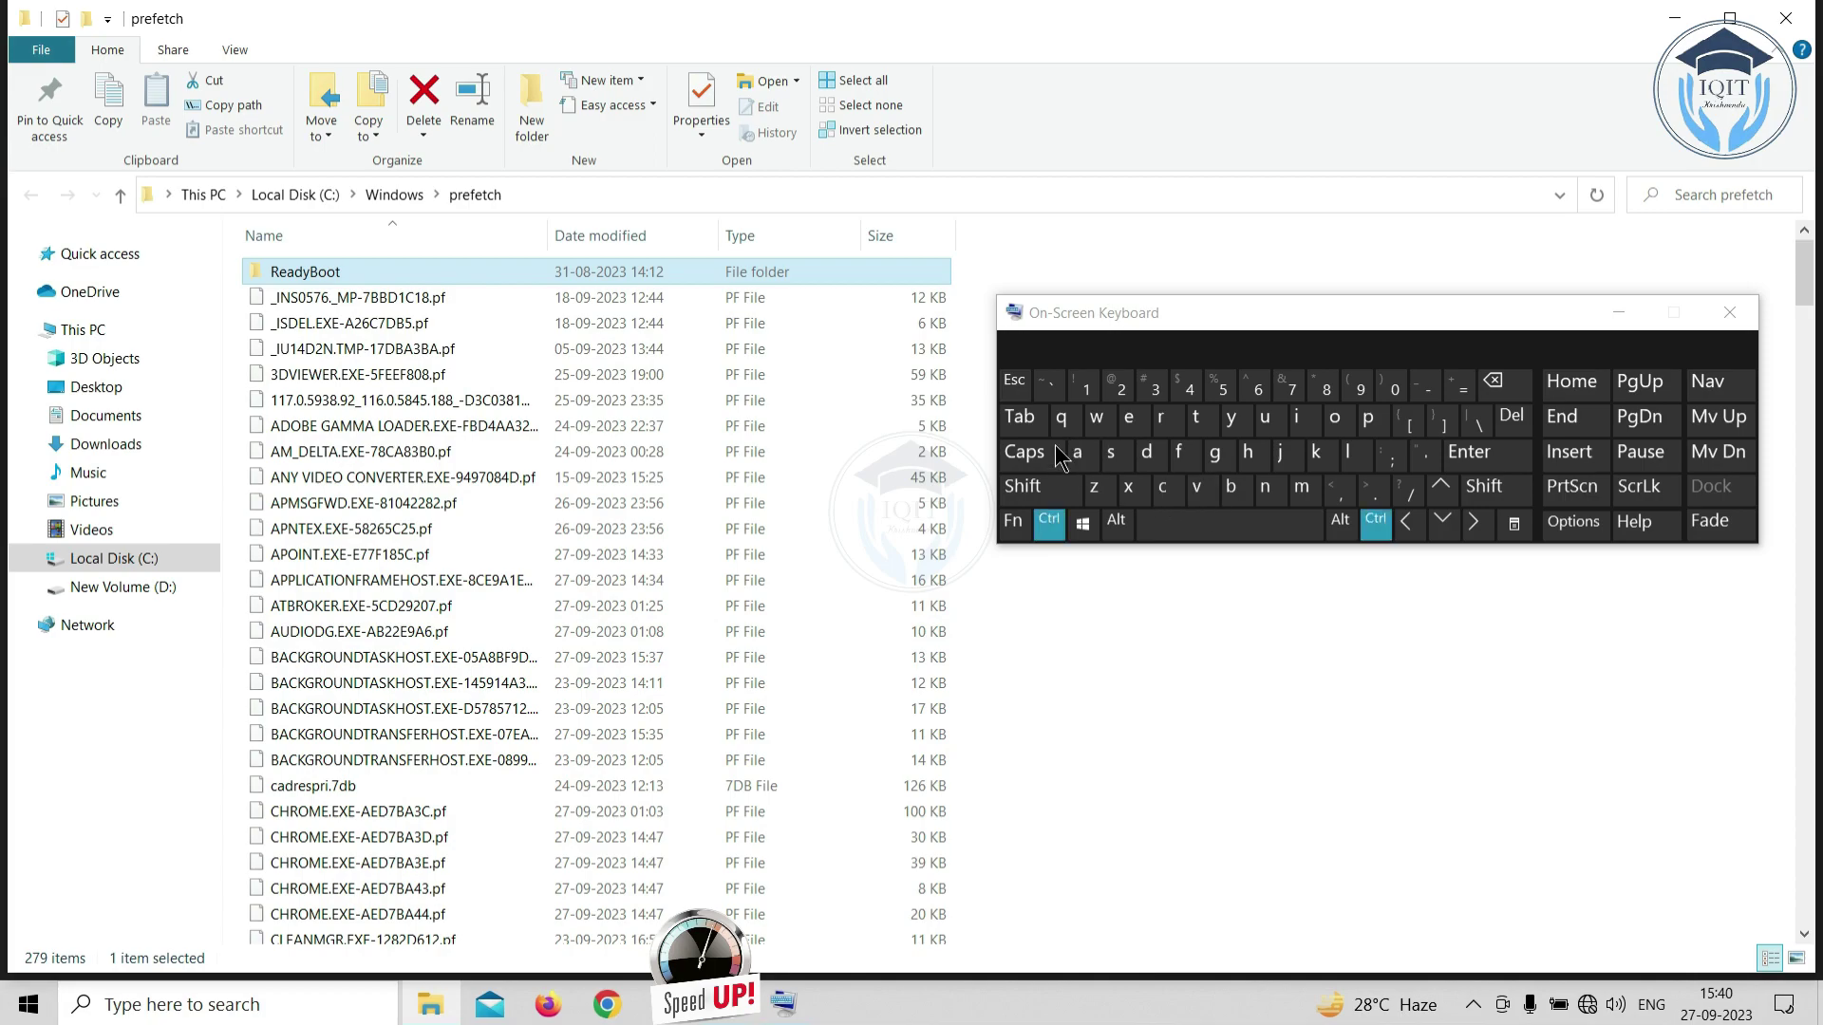
left_click(1077, 453)
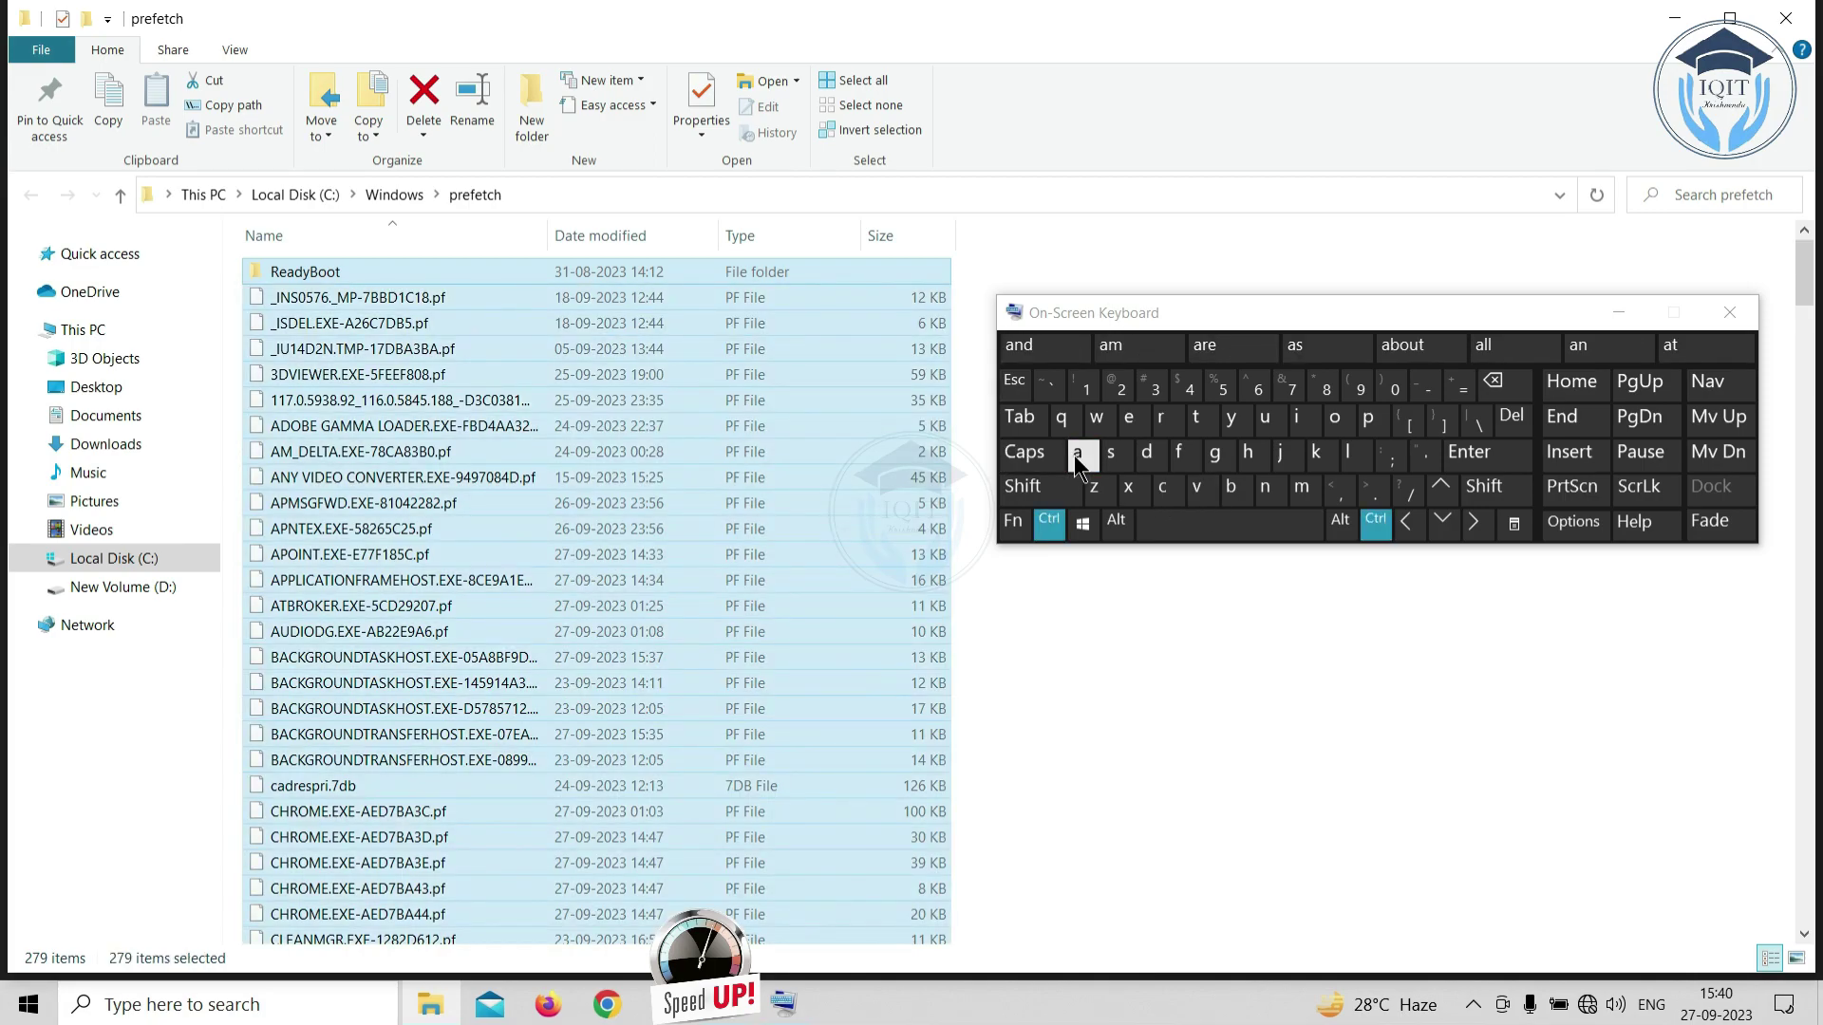
left_click(1511, 418)
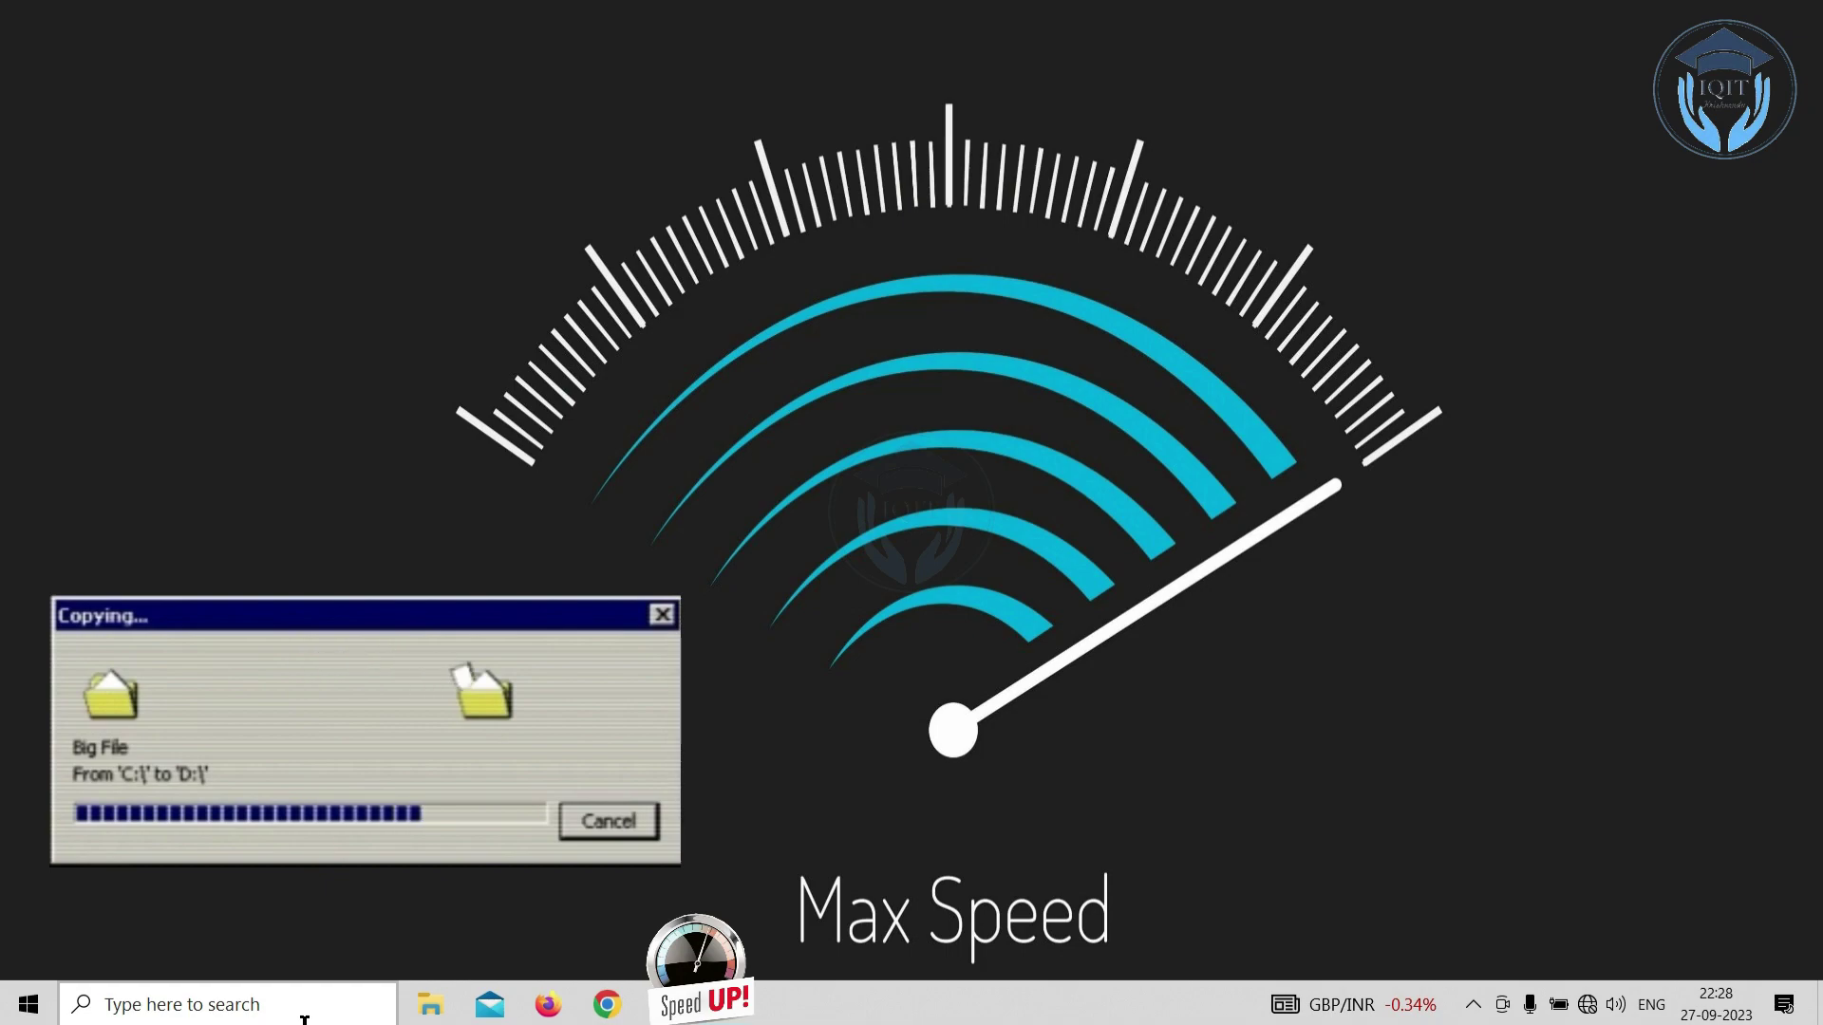
- Uninstall Sublime Text from Control Panel's Programs and Features, confirming complete removal
left_click(91, 1004)
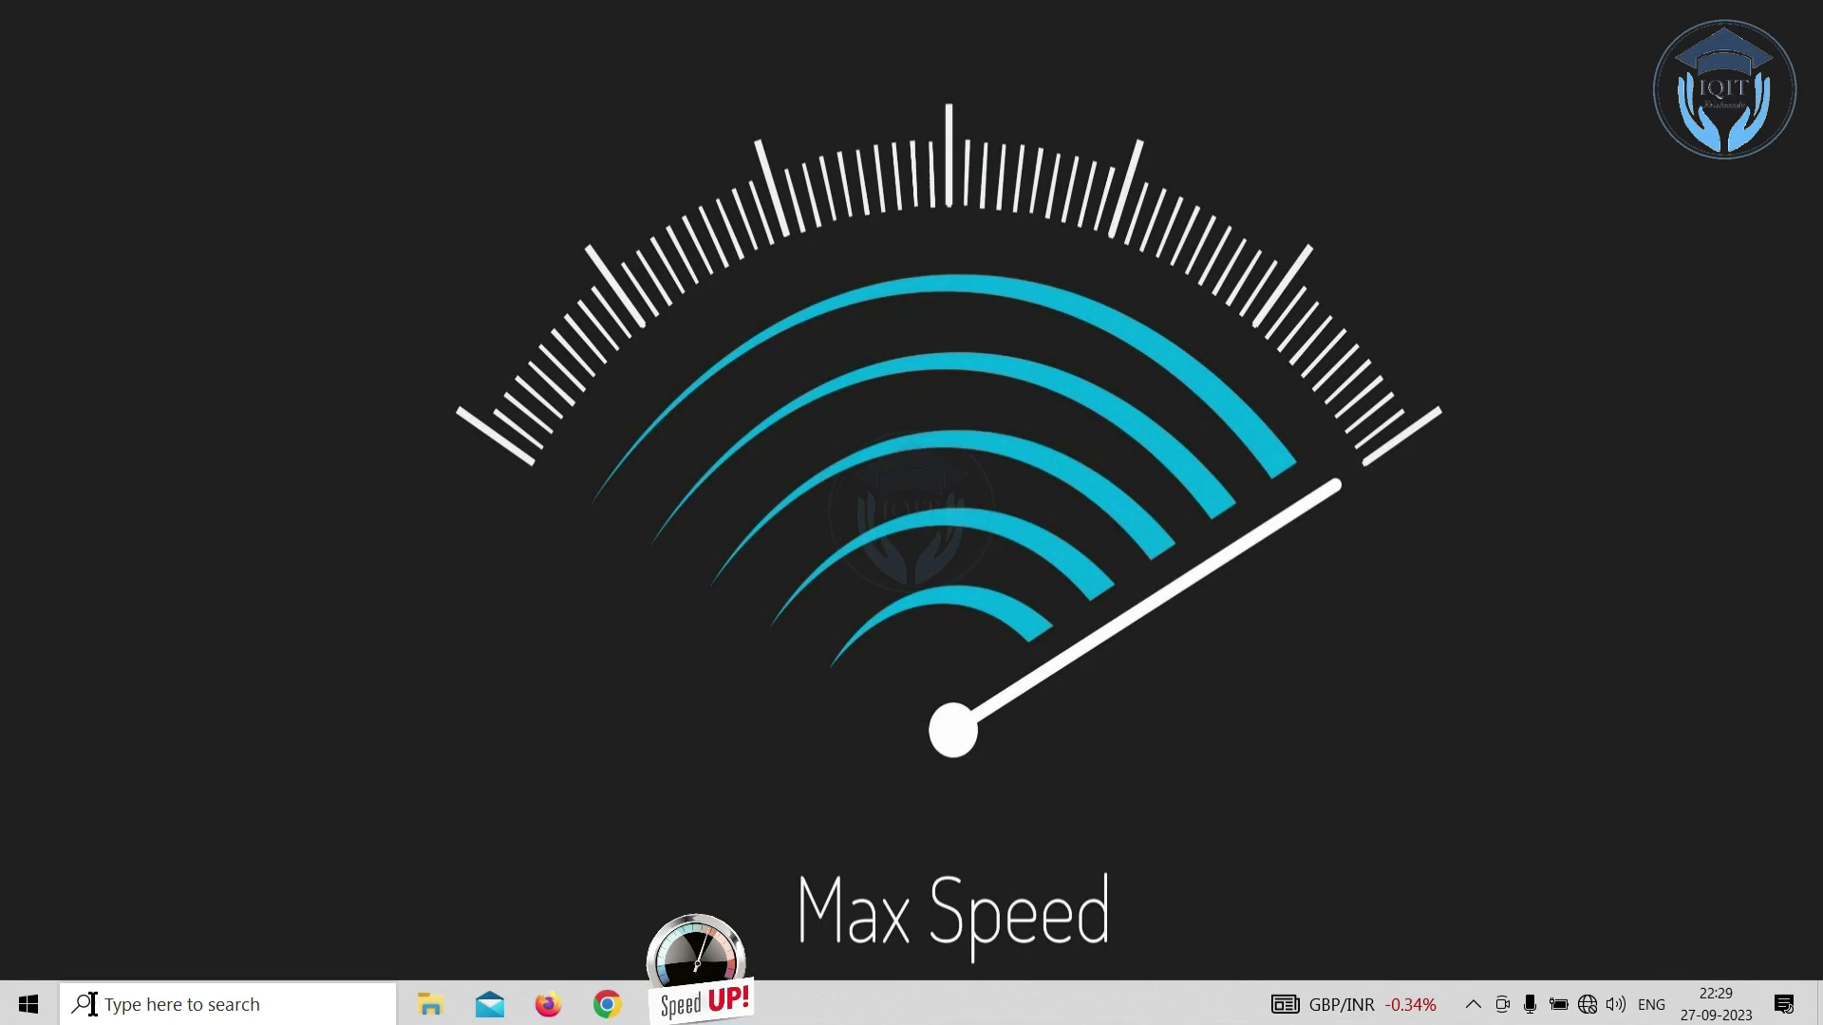
type("Control Panel")
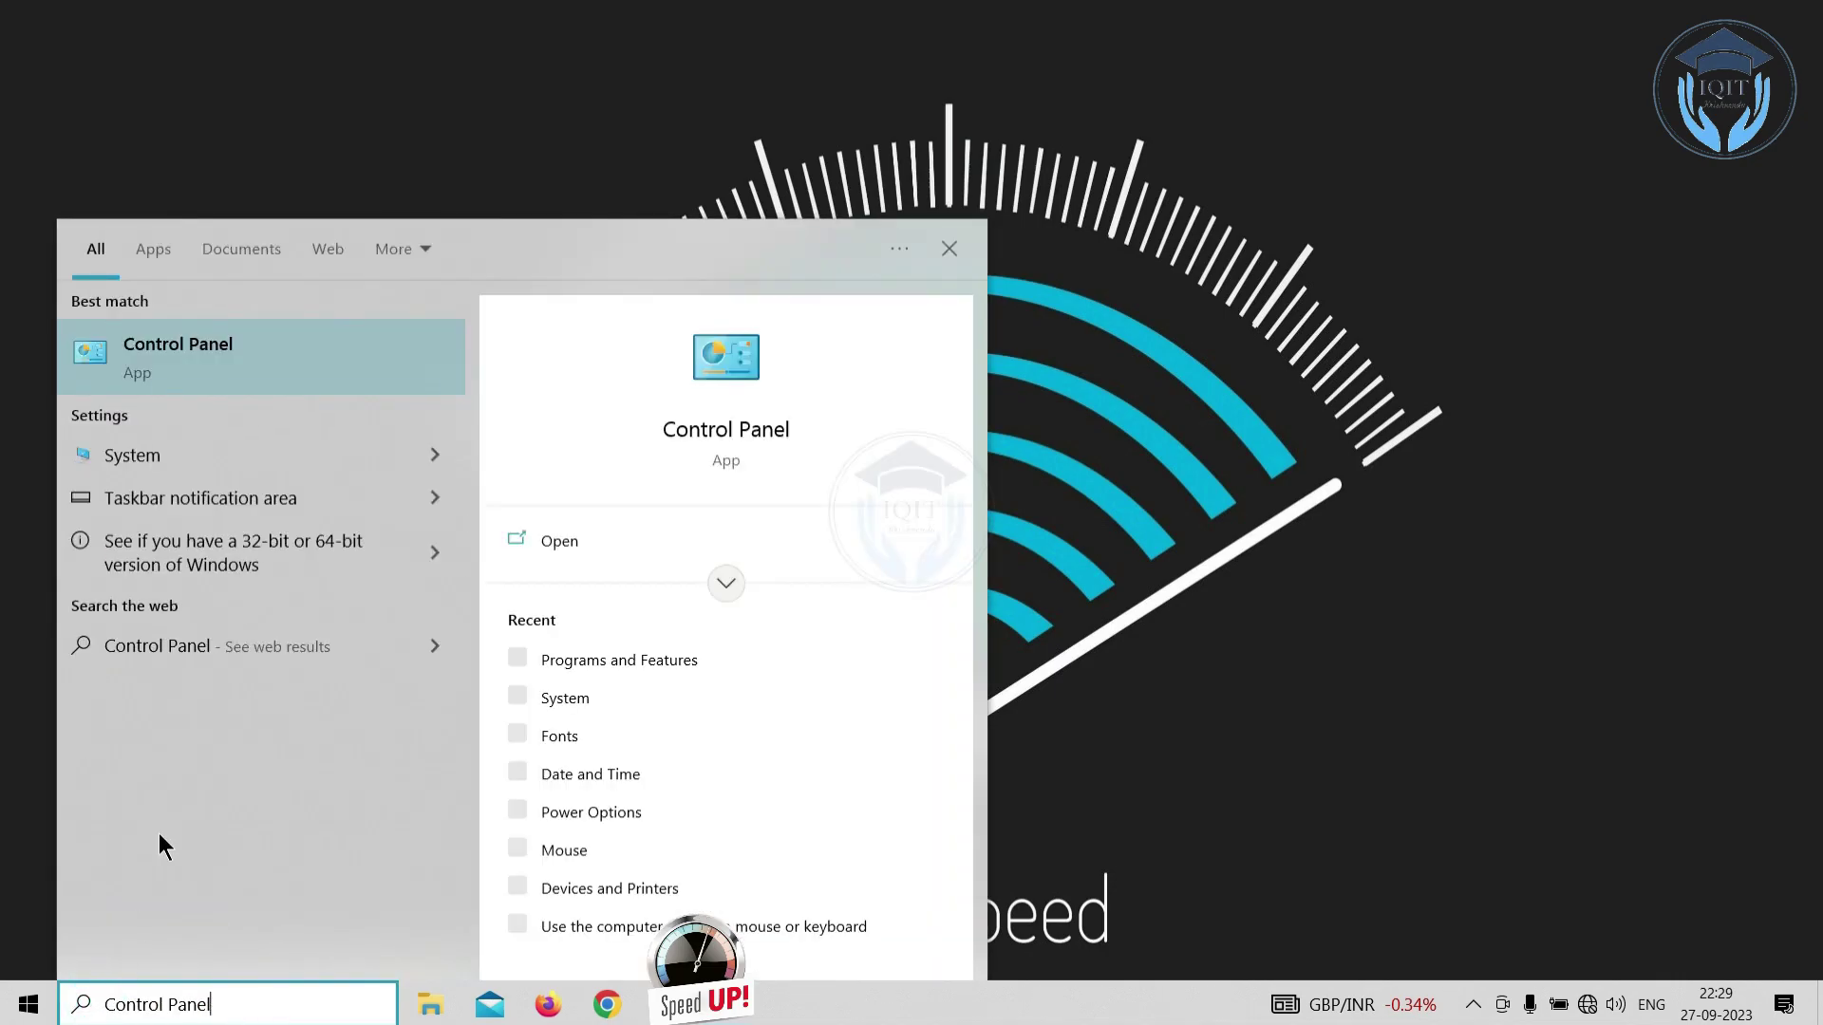
left_click(236, 347)
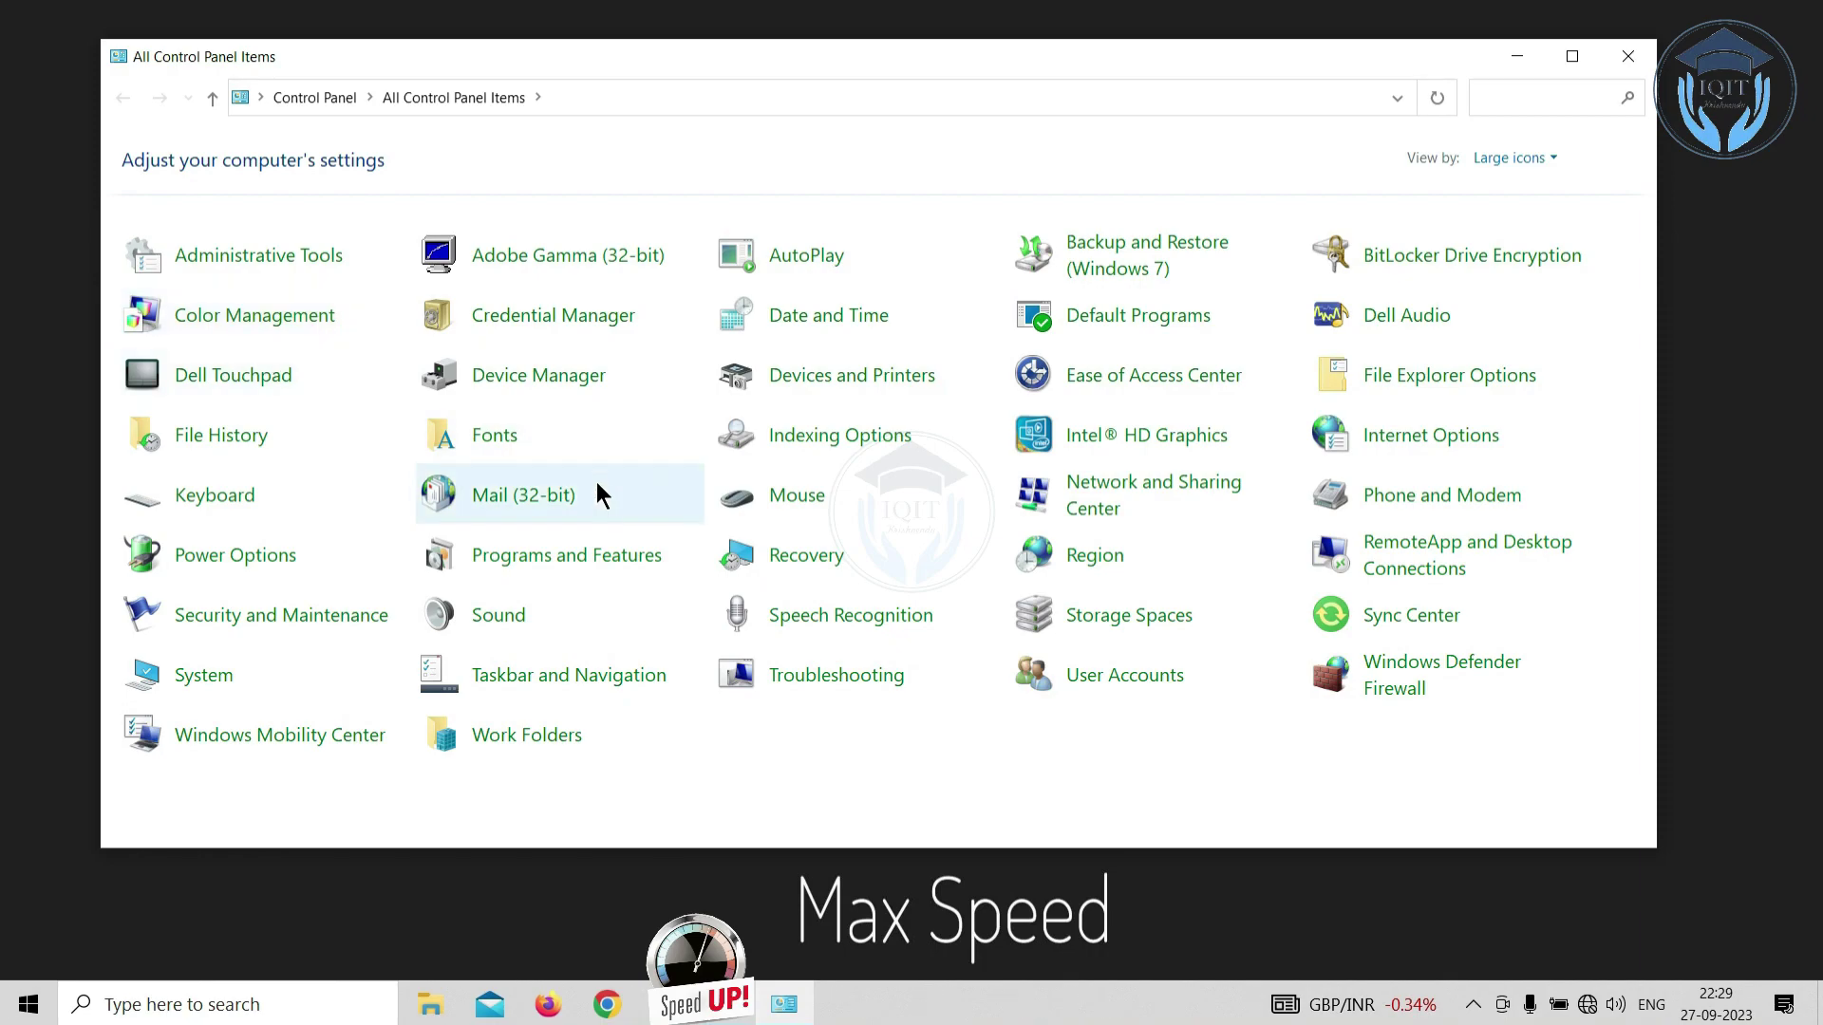
left_click(583, 562)
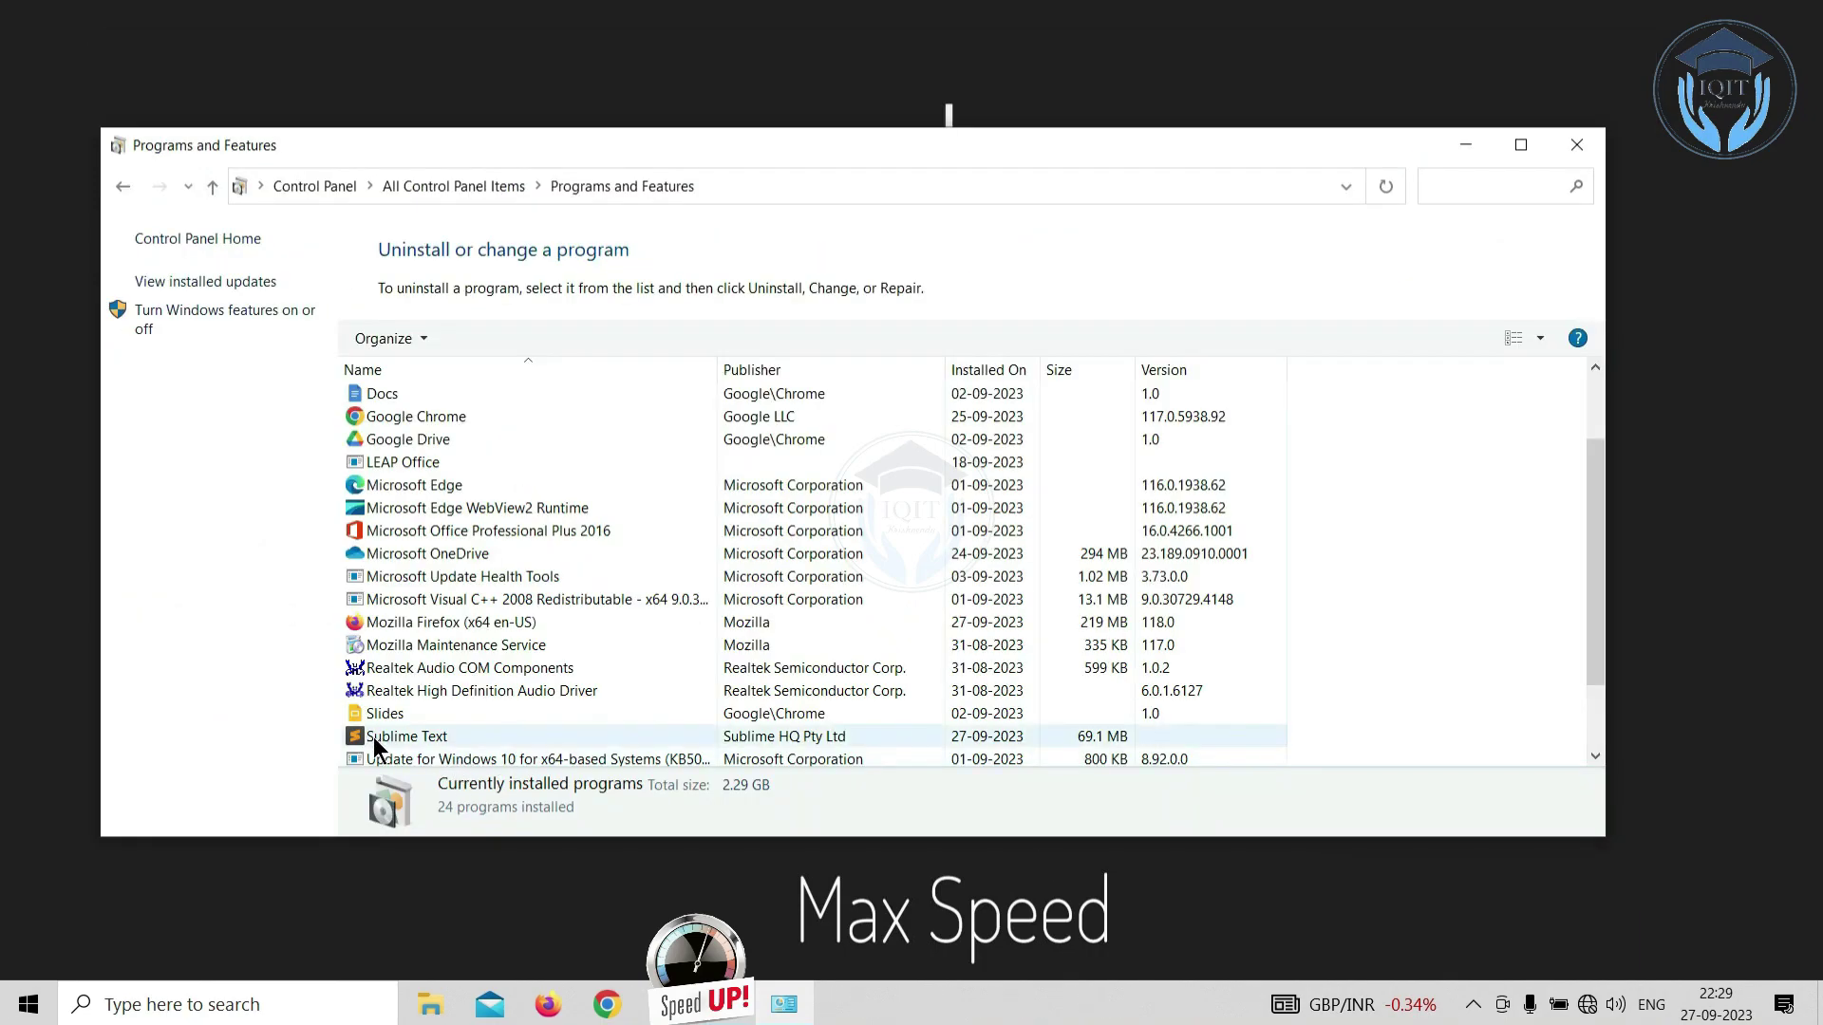
left_click(374, 737)
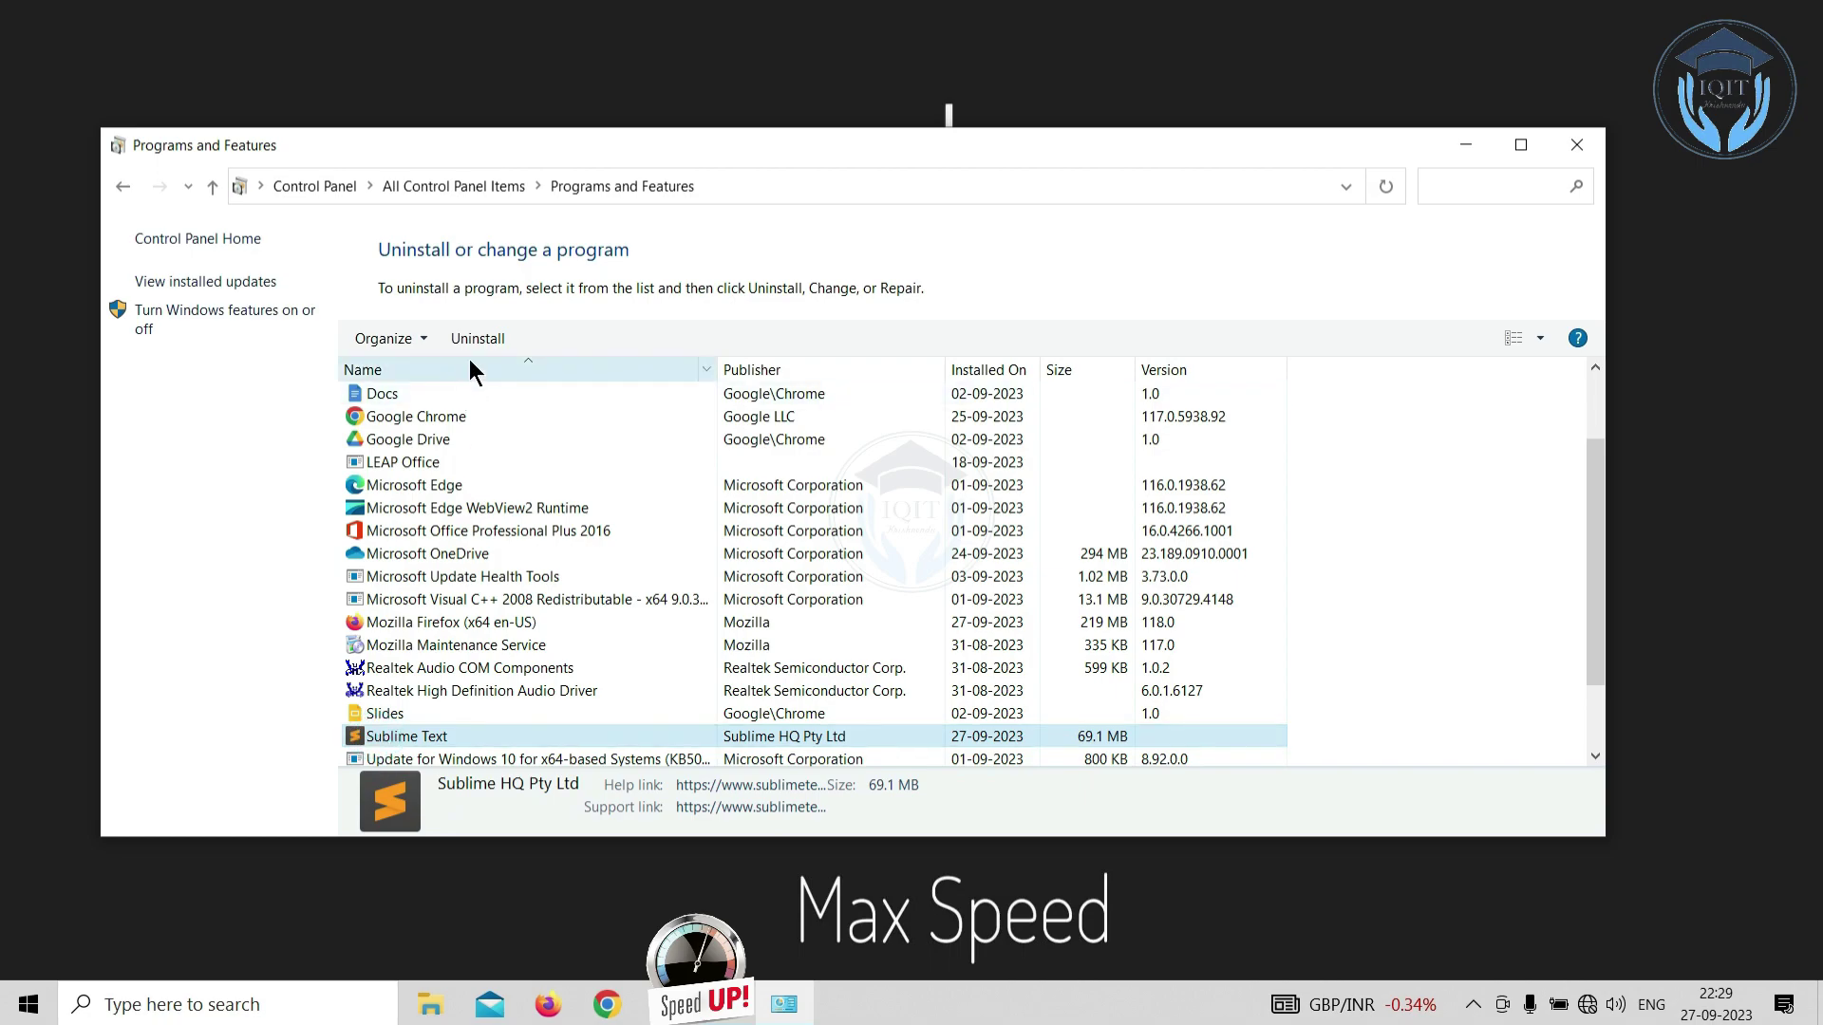
left_click(475, 340)
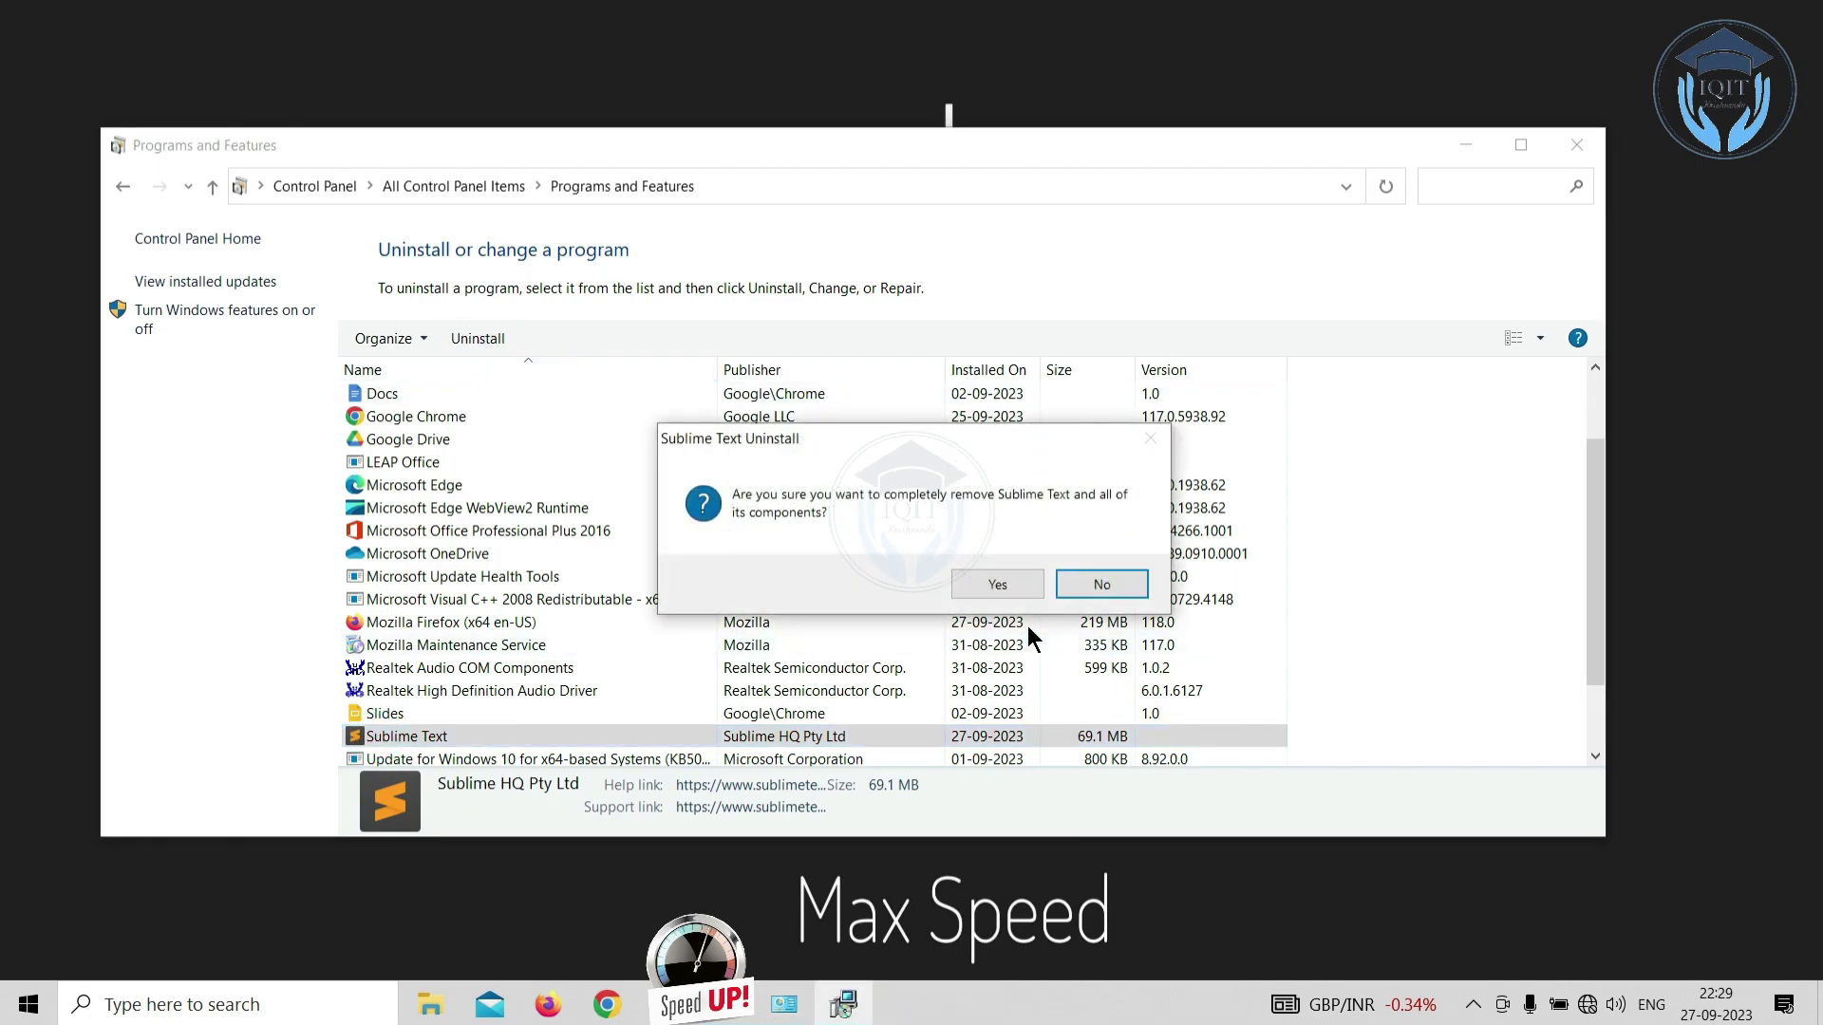
left_click(993, 581)
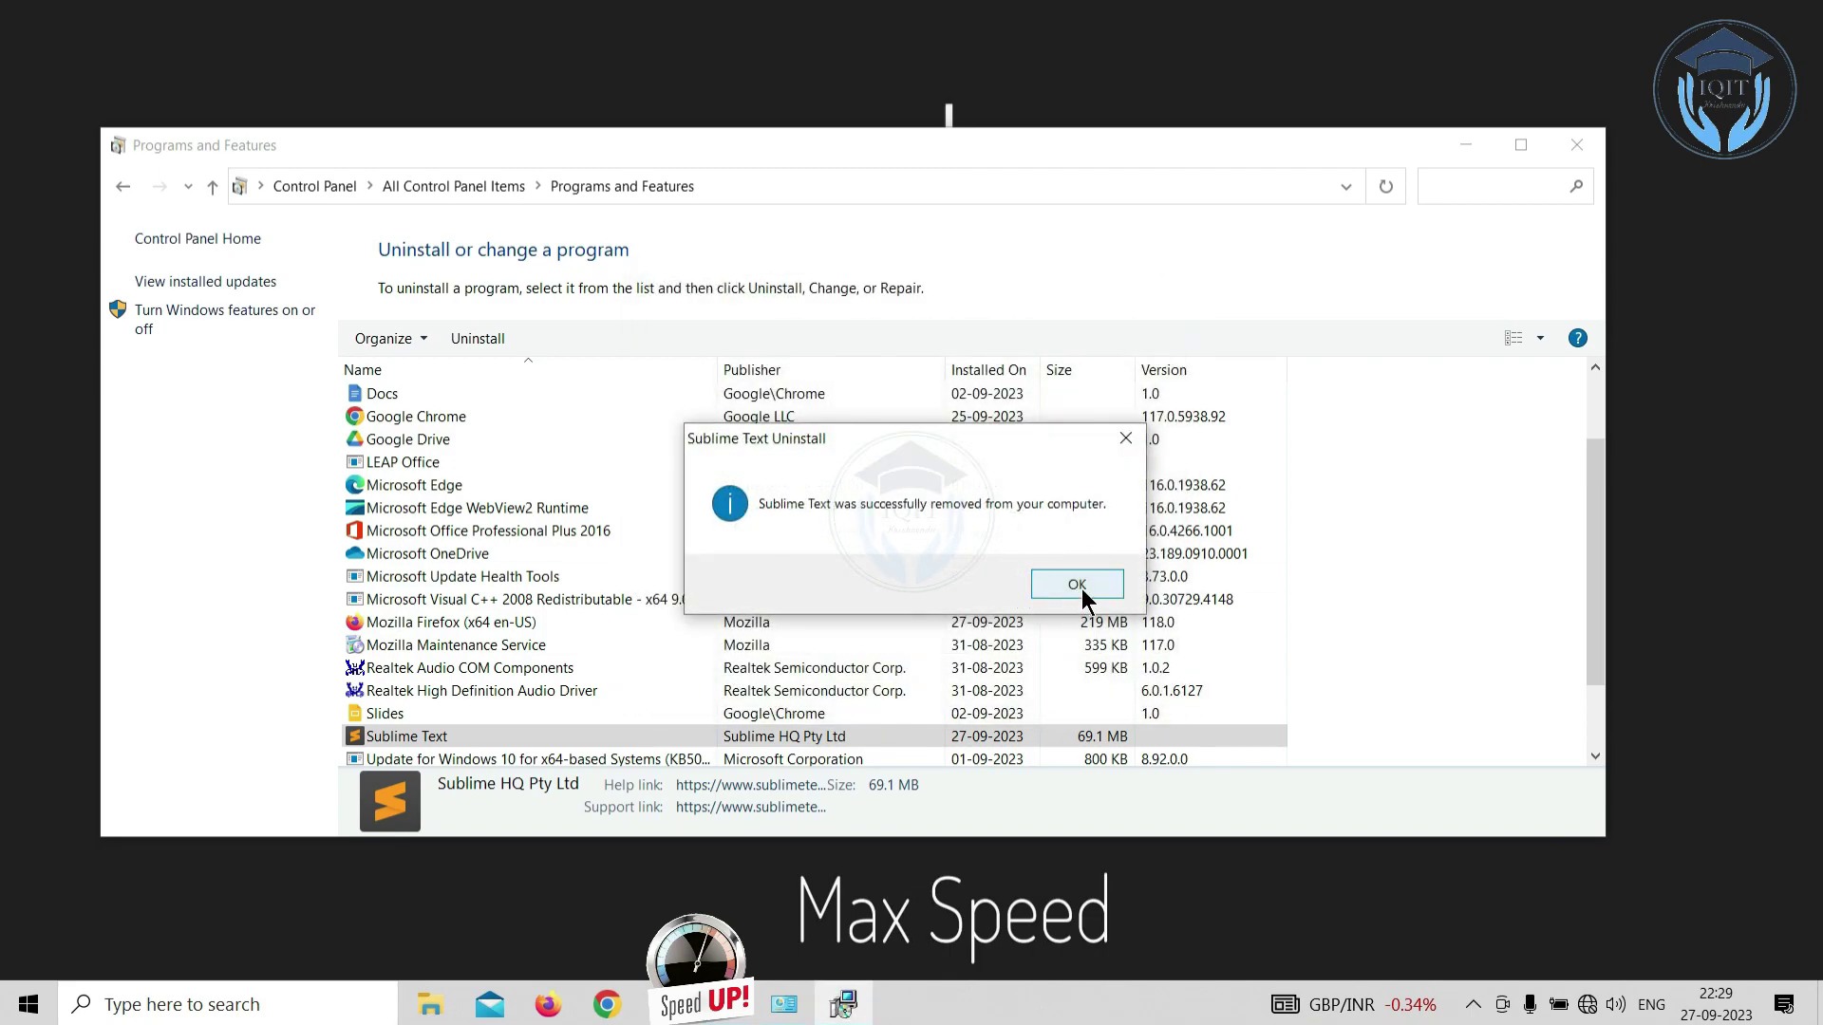
left_click(1082, 596)
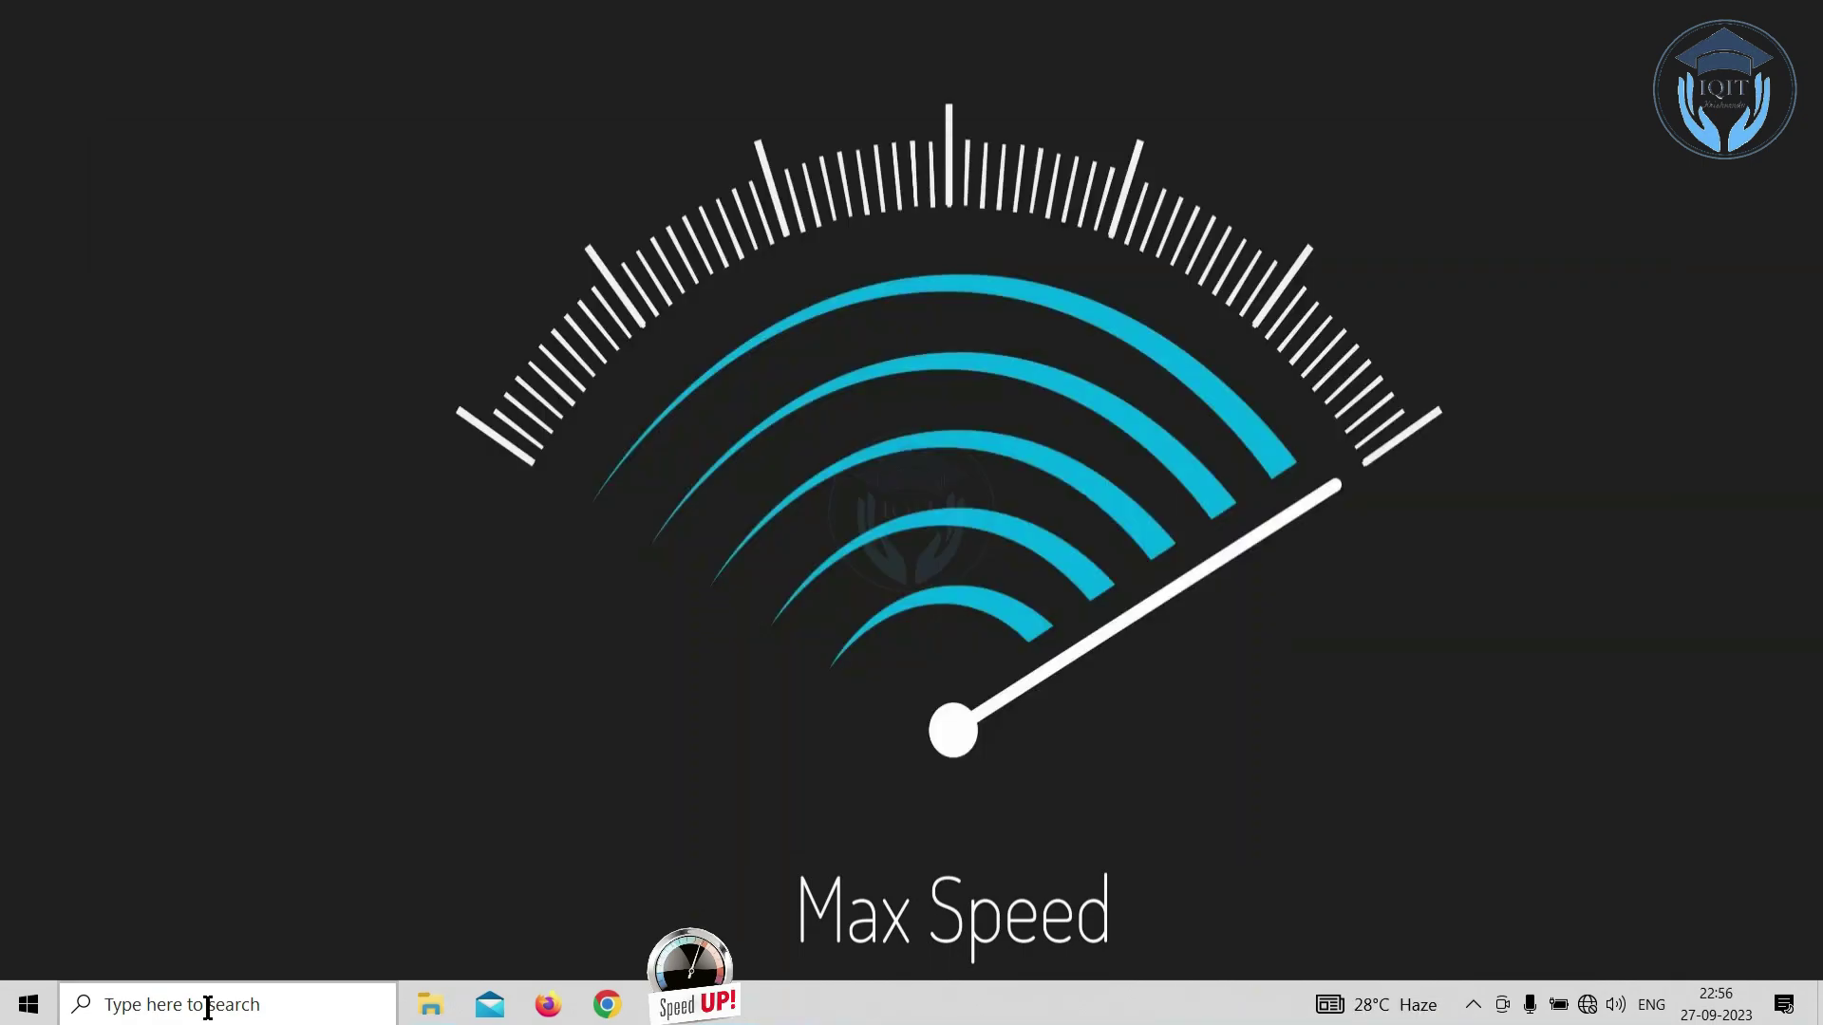
left_click(208, 1007)
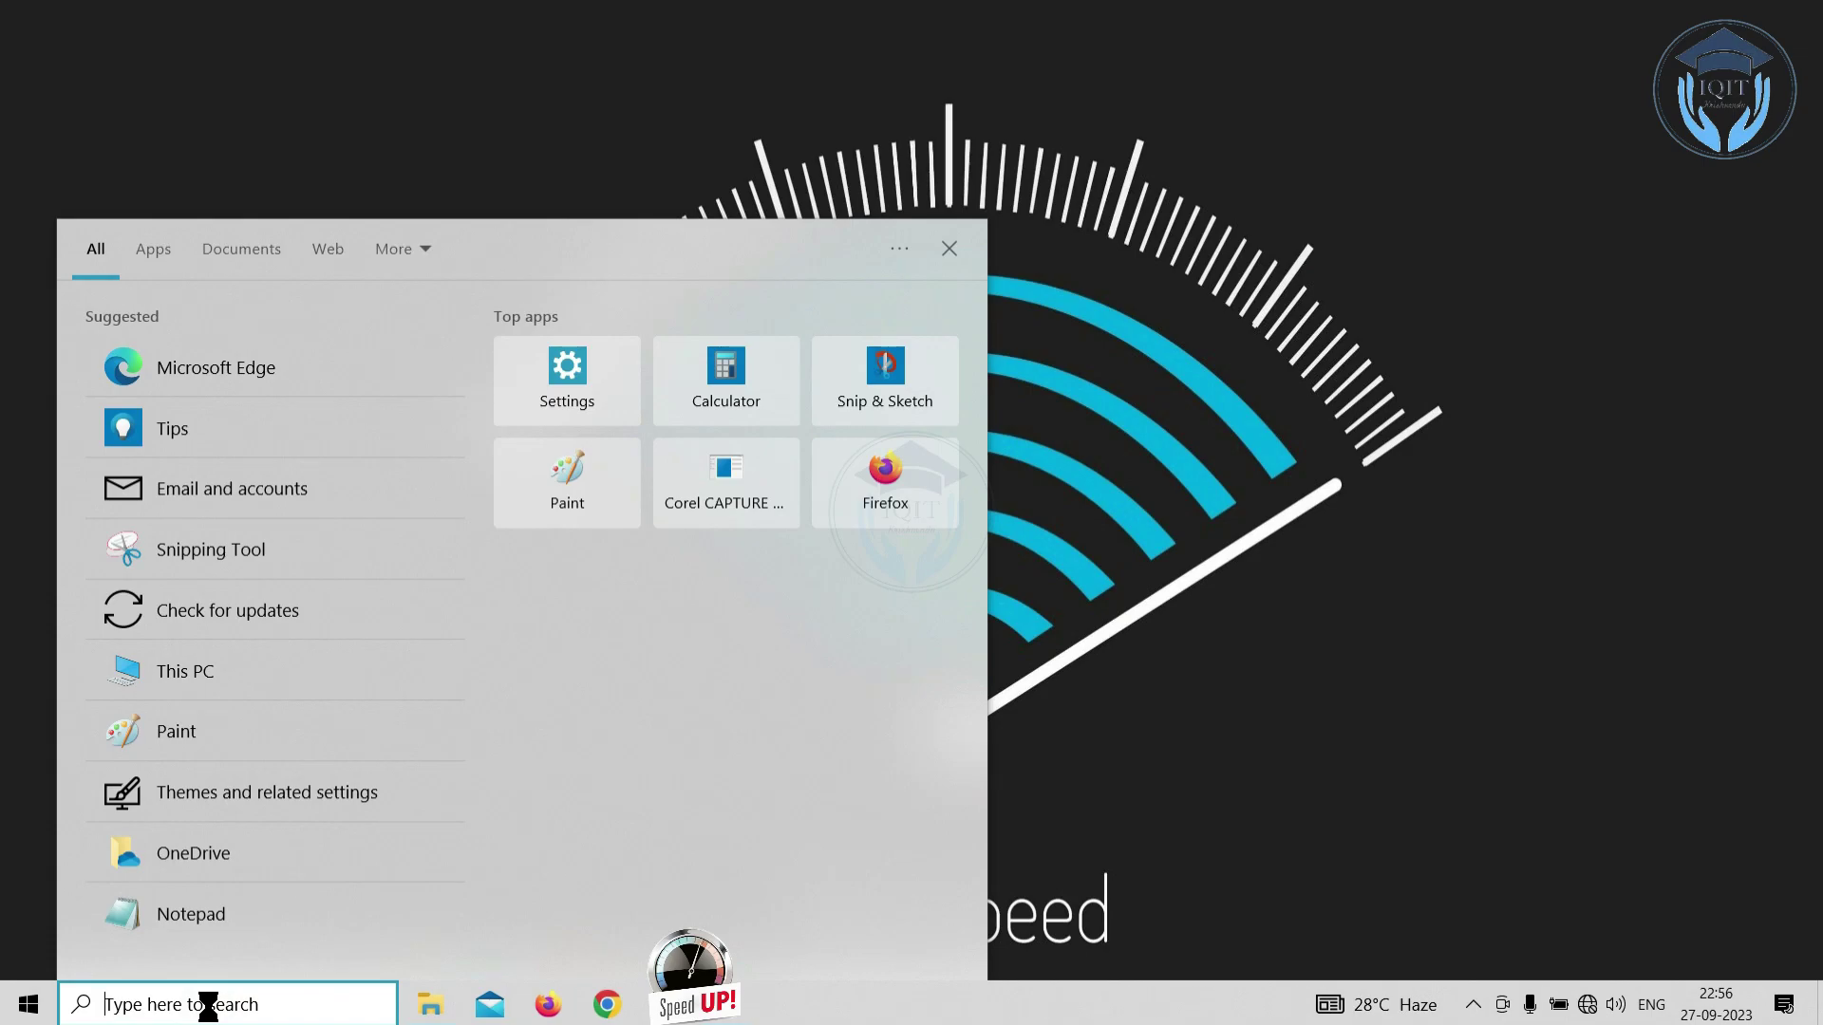
- Switch Cortana off under Settings > Privacy > Background apps
type("Settings")
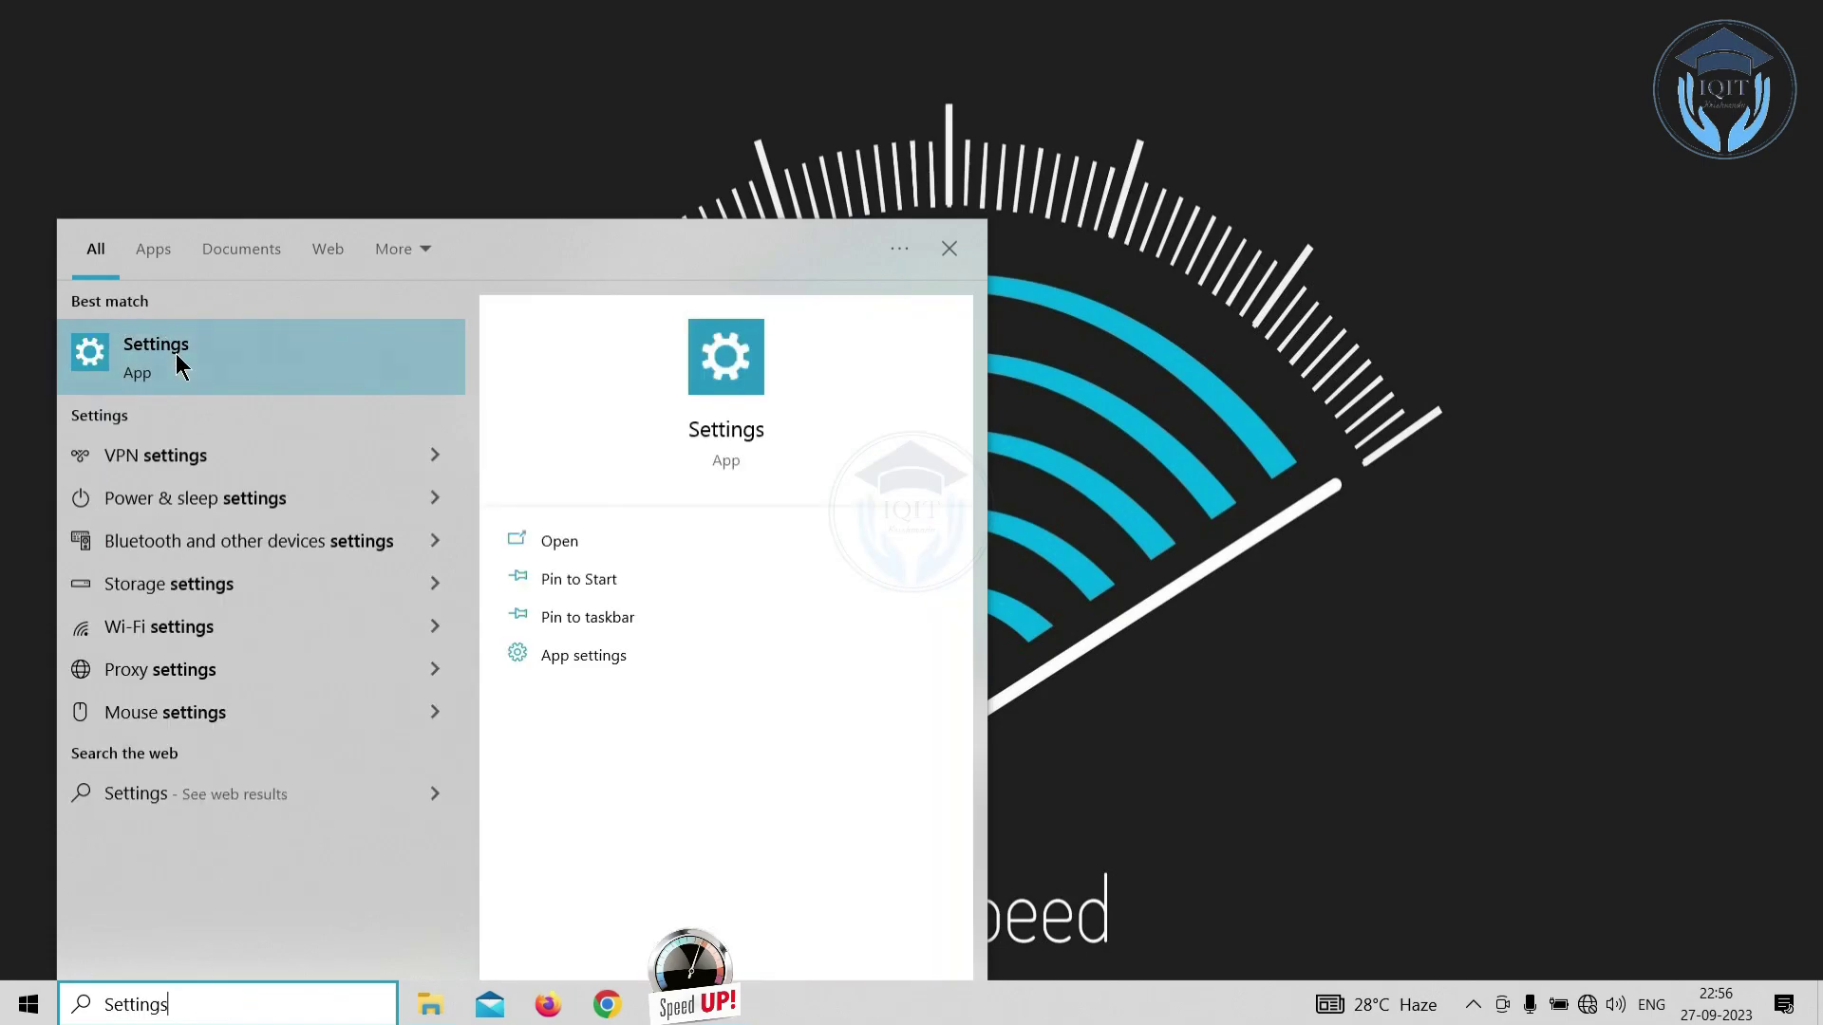
left_click(175, 351)
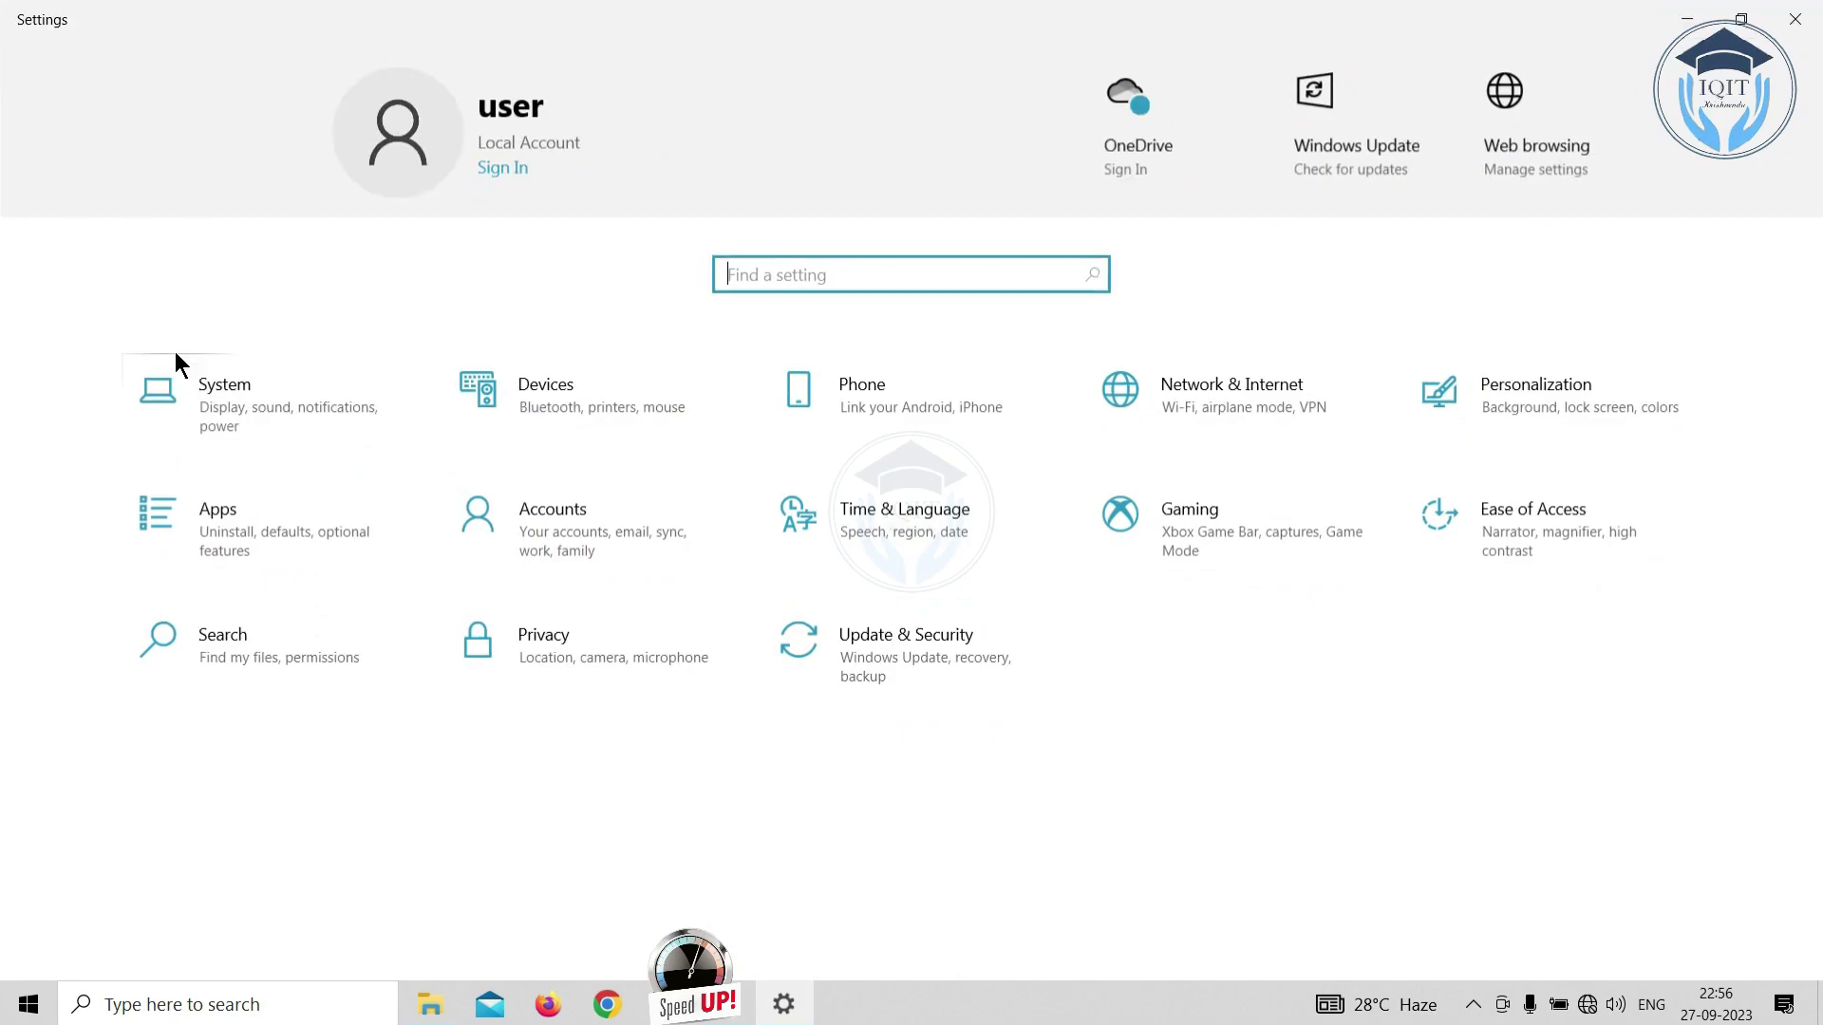
left_click(504, 634)
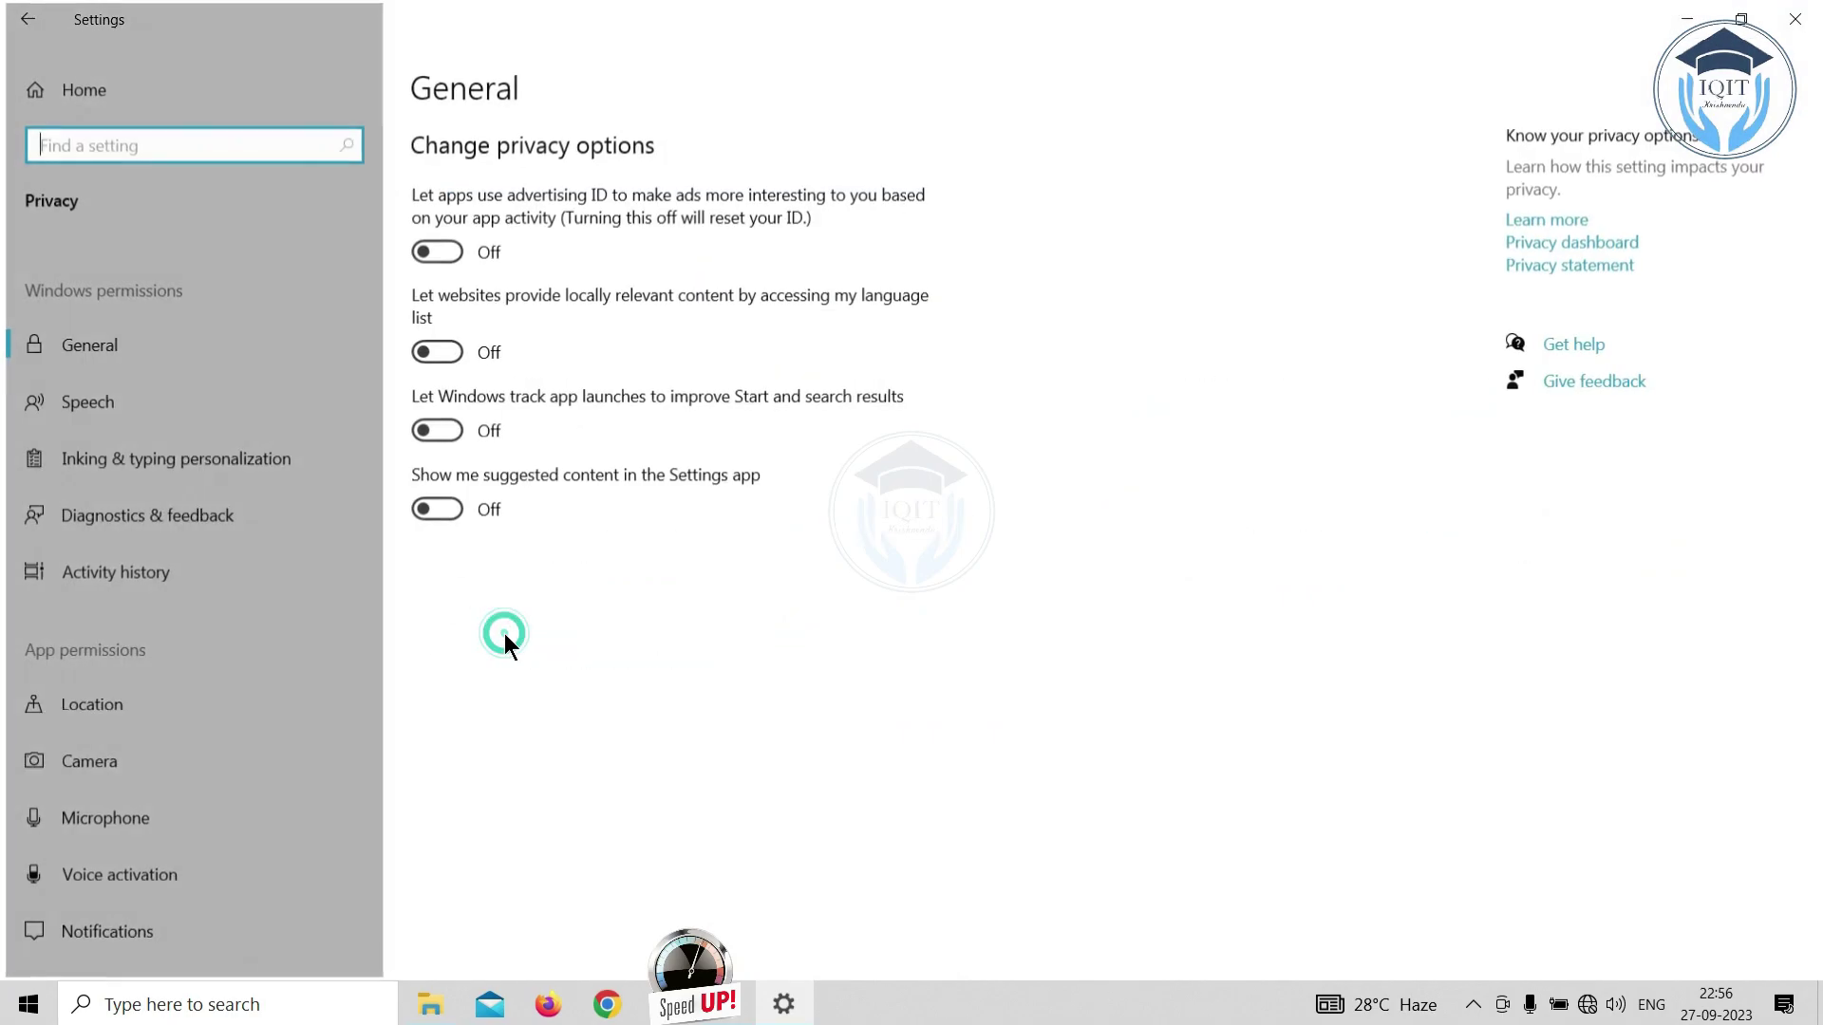
left_click_drag(374, 270, 357, 759)
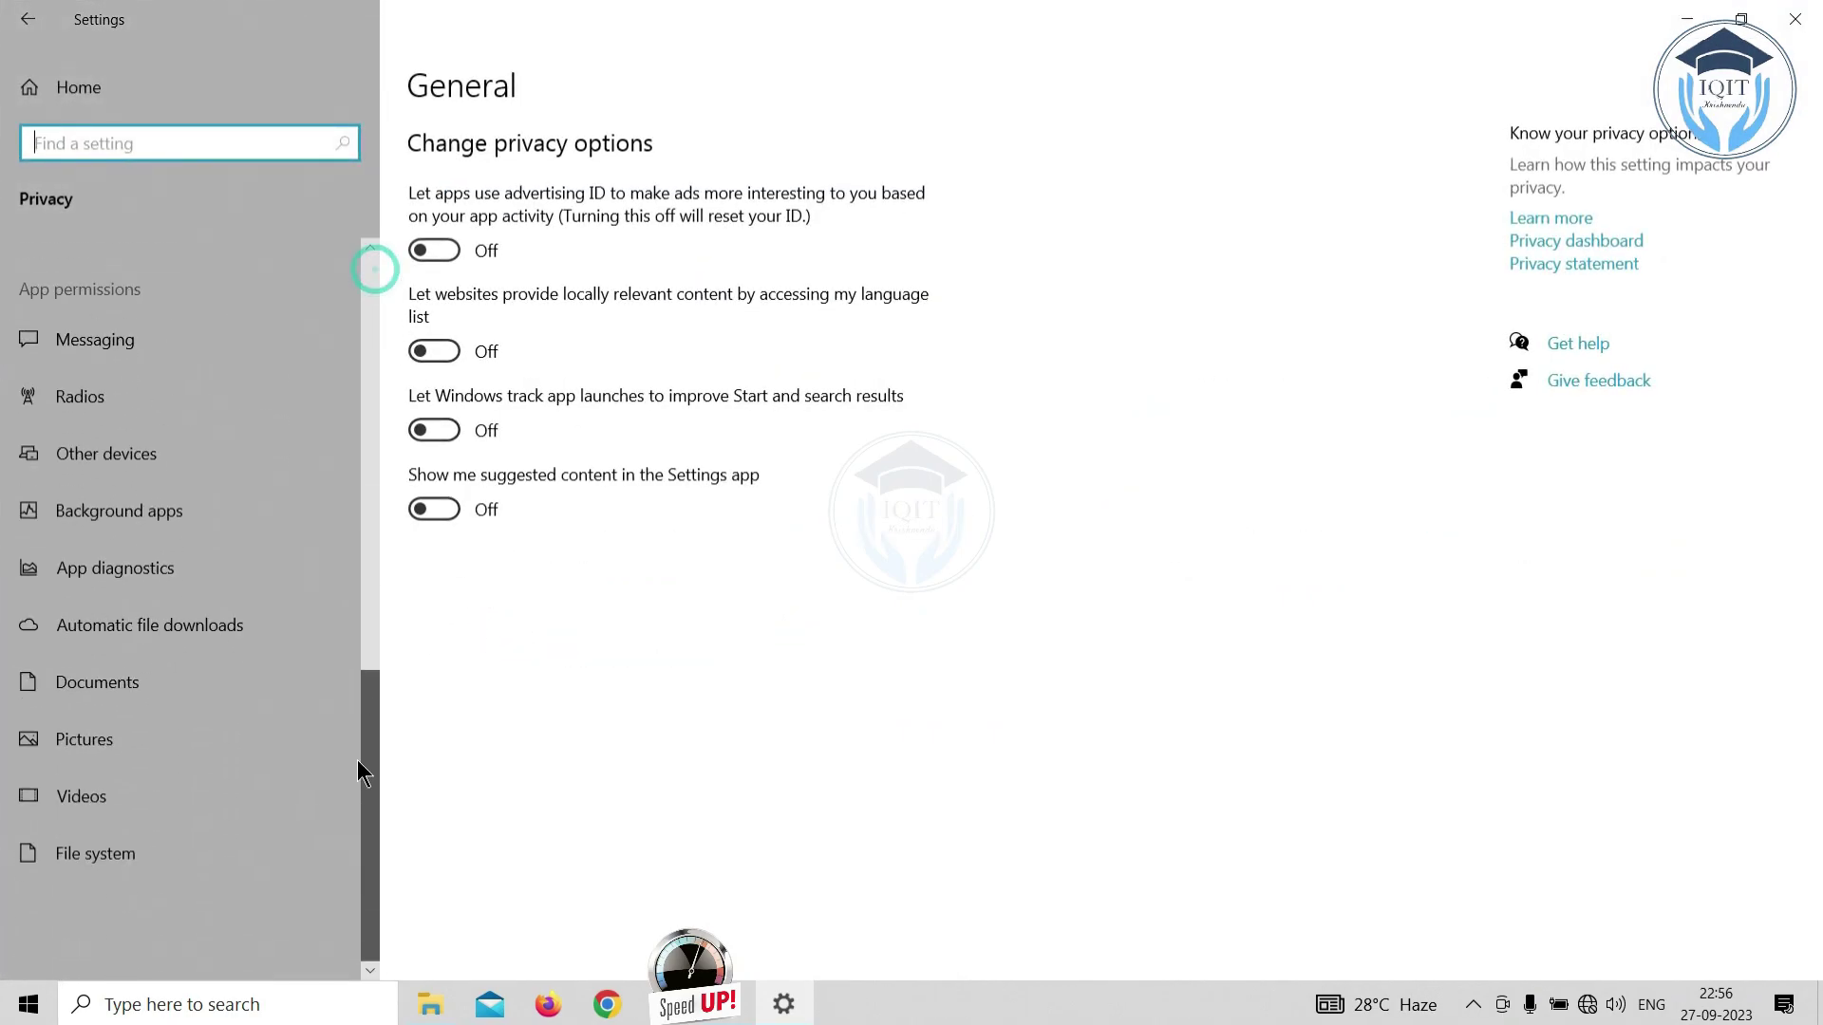
left_click(160, 515)
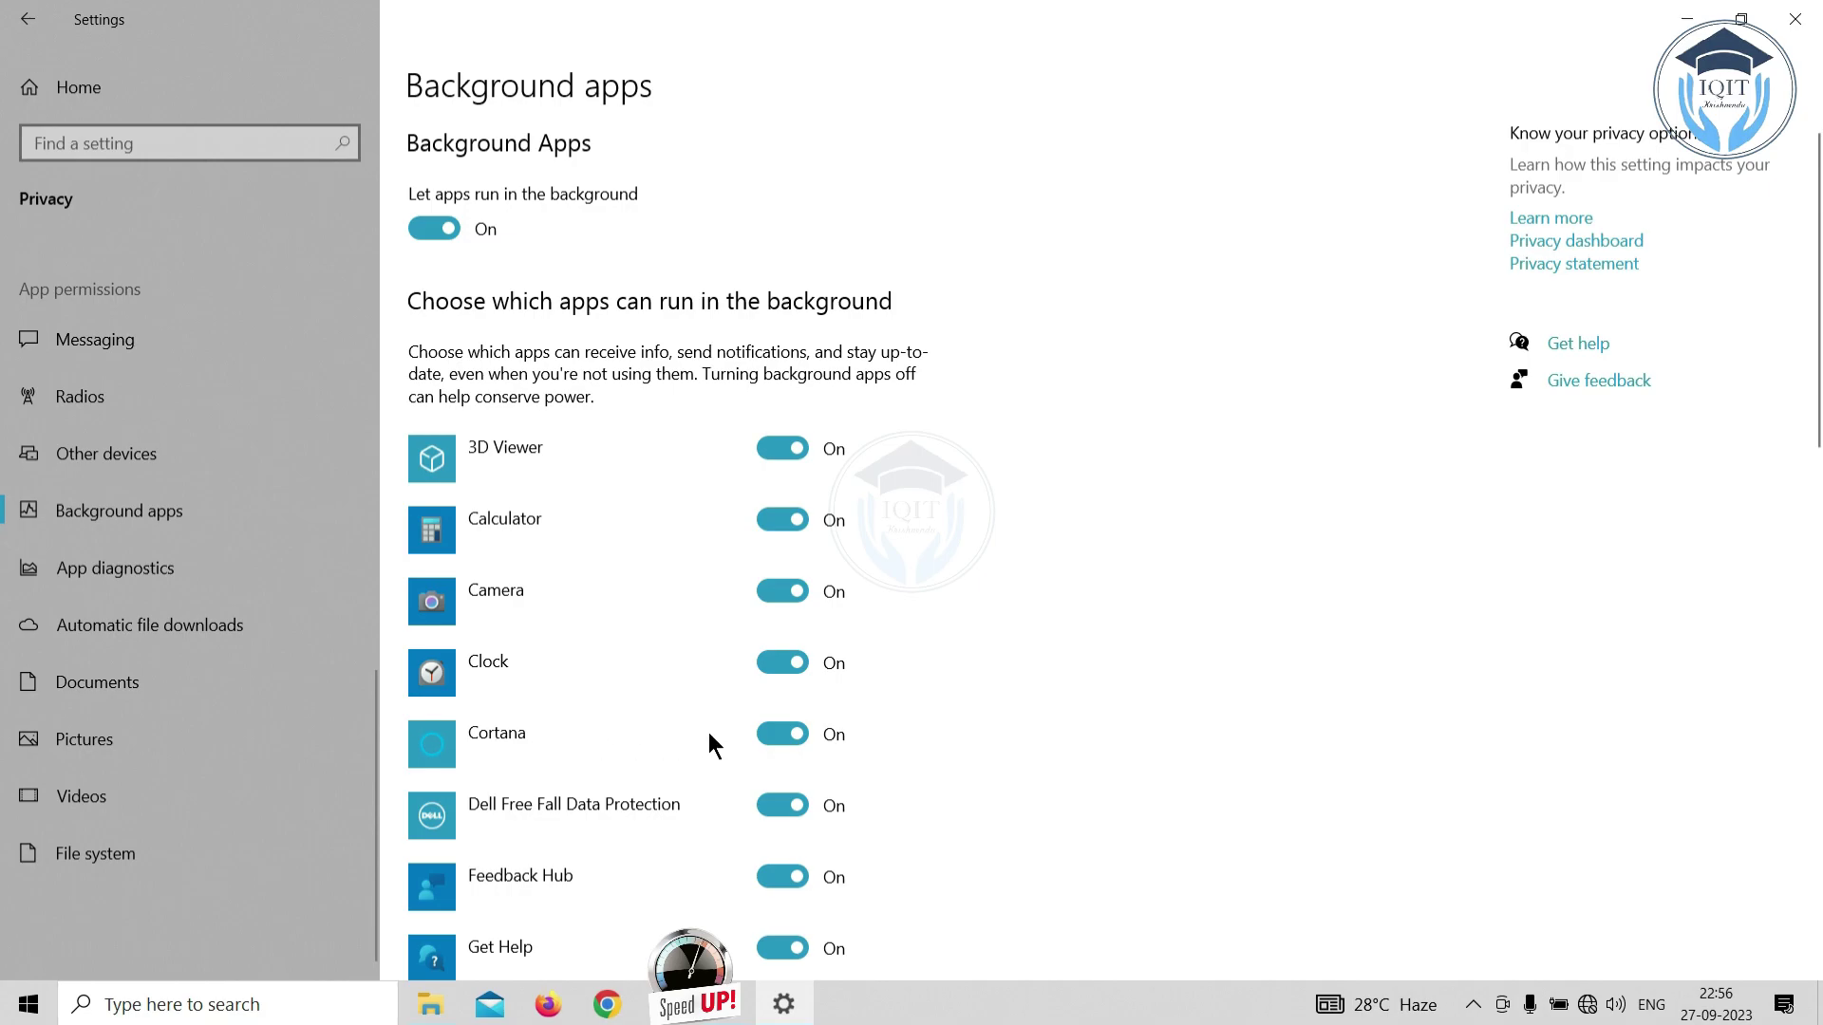
left_click(771, 731)
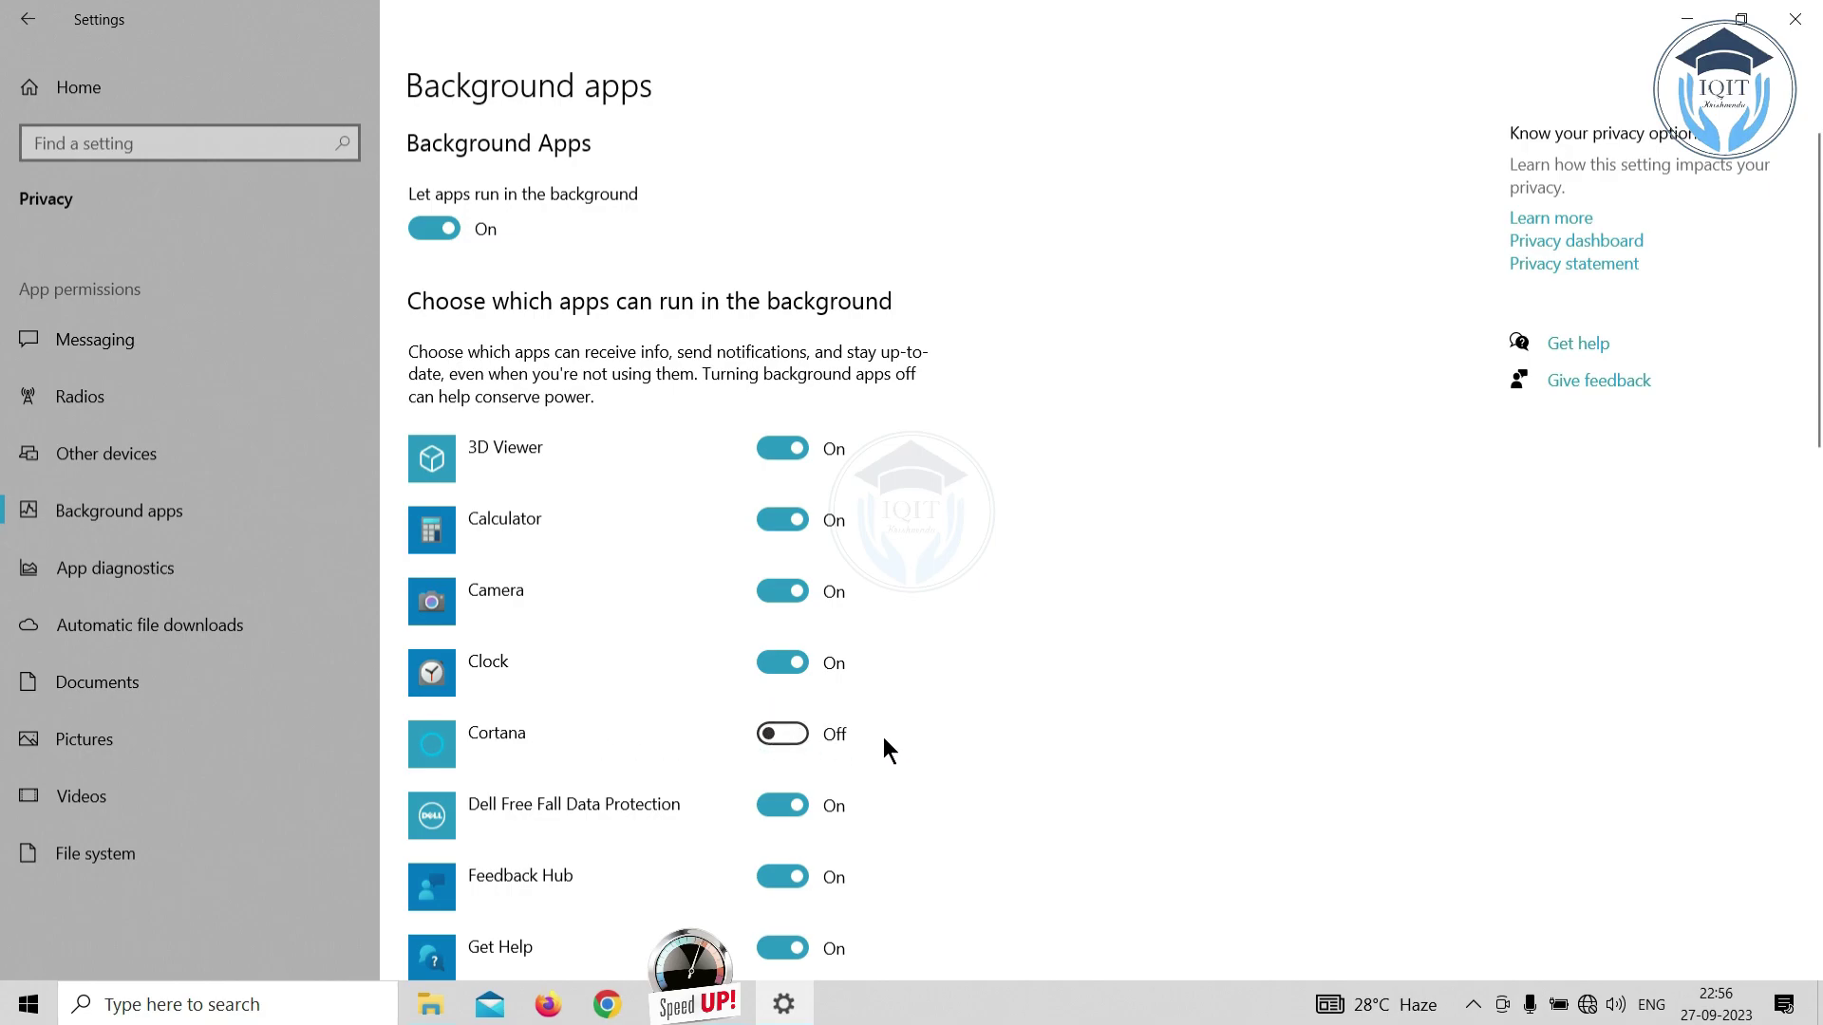